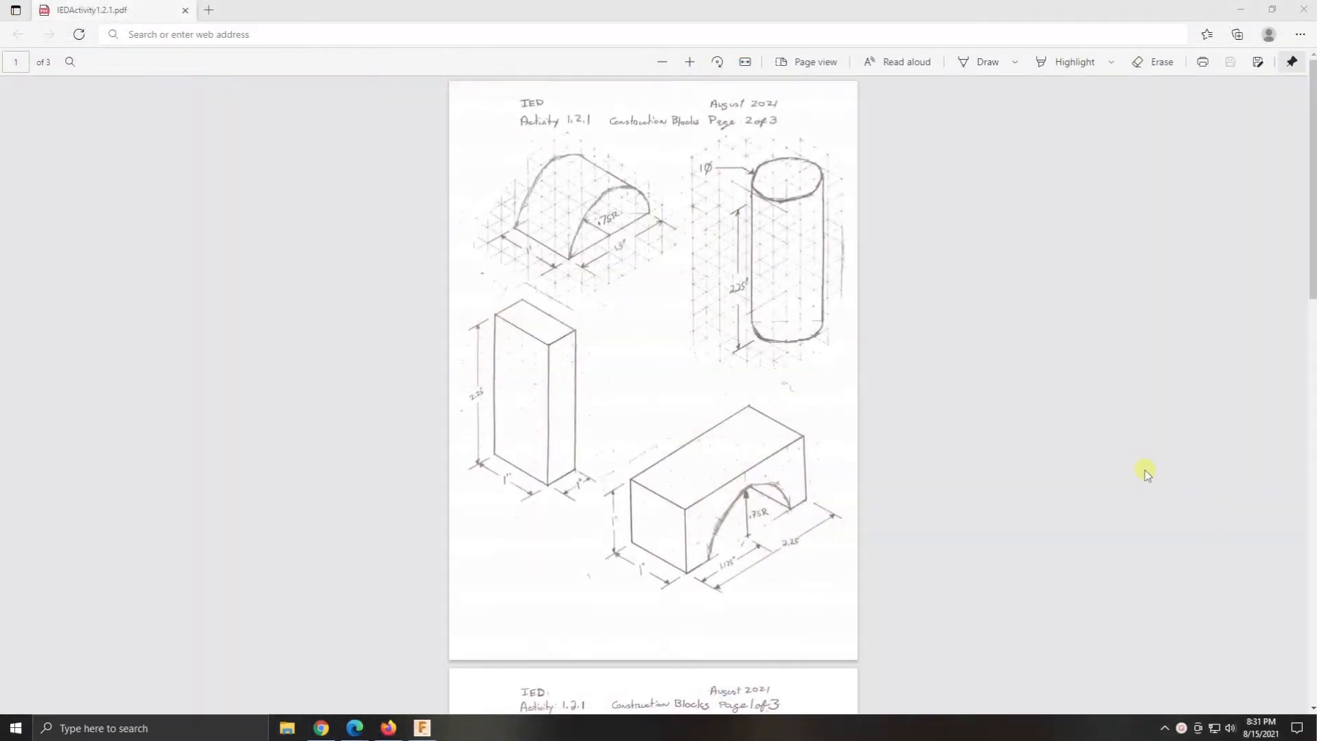
- Look through the hand-drawn construction block sketches in the IEDActivity1.2.1 PDF
scroll(1202, 467, "down", 10)
scroll(1201, 467, "down", 4)
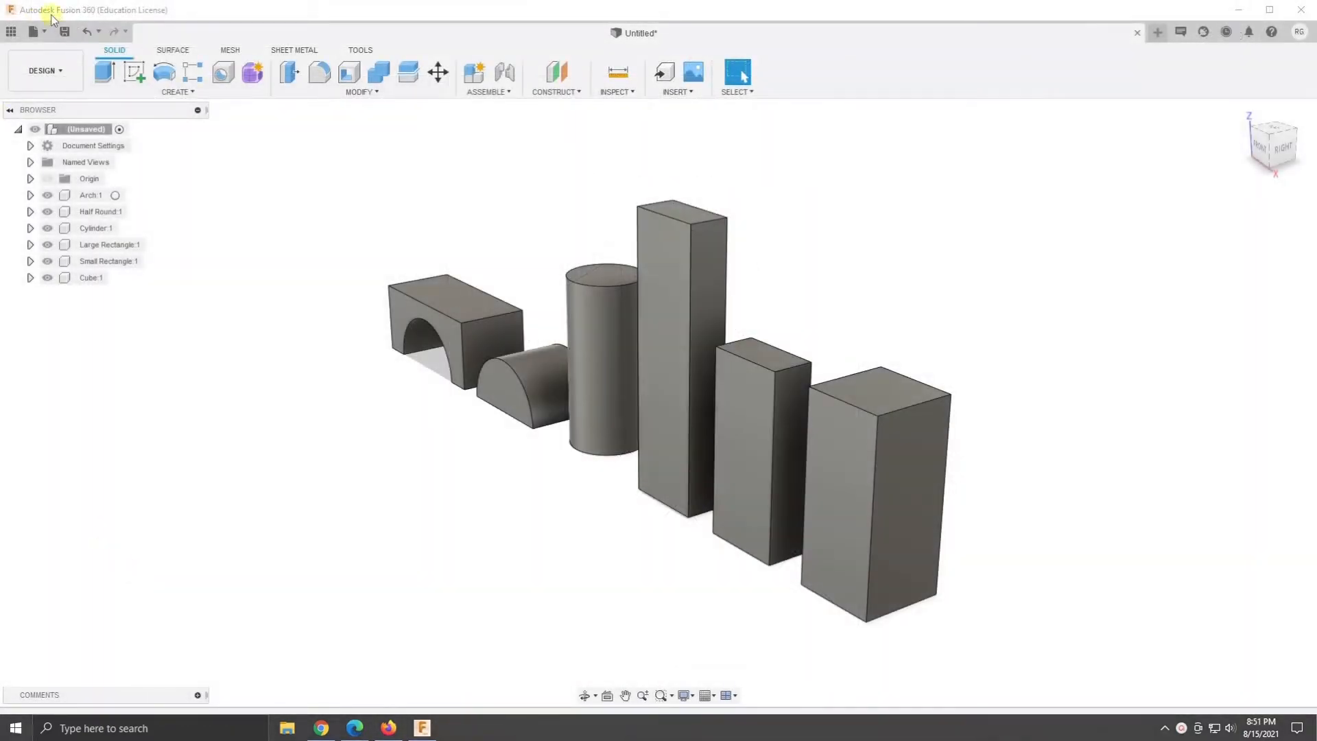
- Create a new Fusion 360 design and save it as Procedure 7 in the instructor's folder of the IED 21-22 project
left_click(34, 31)
left_click(52, 52)
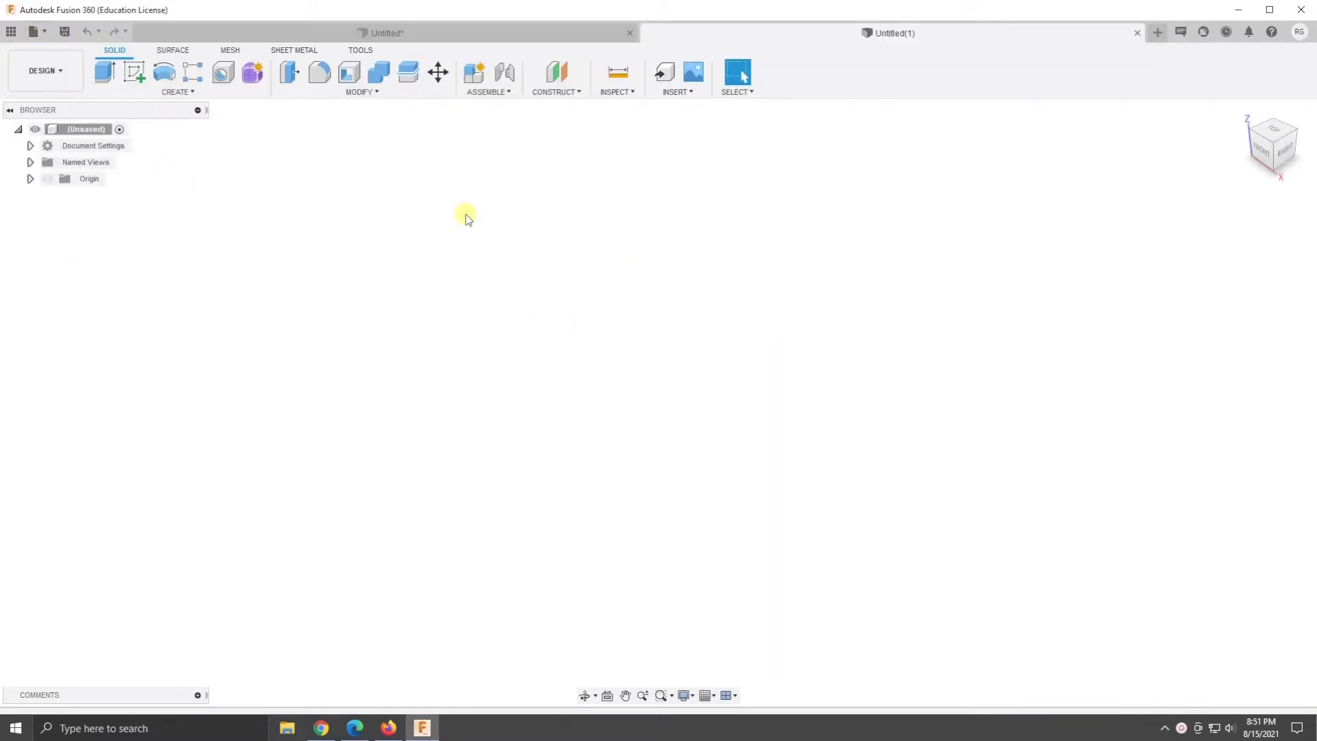
left_click(65, 32)
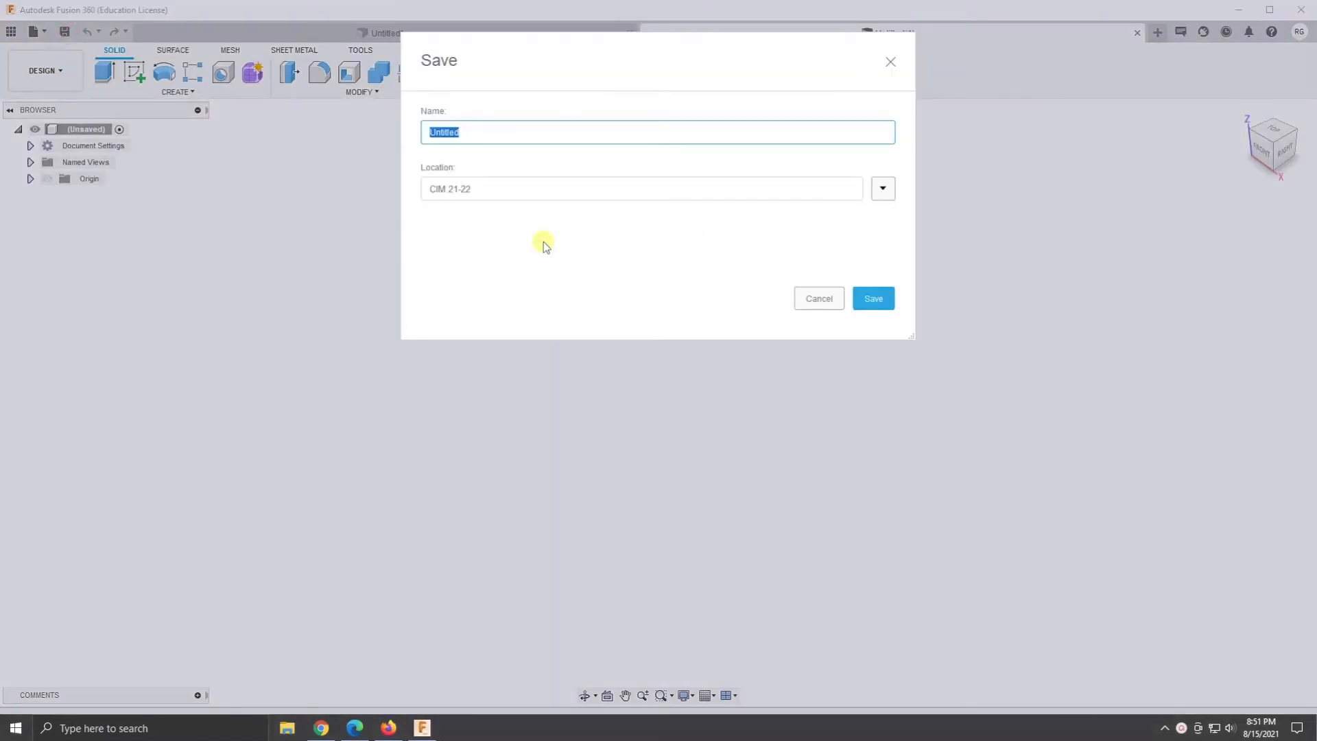
left_click(882, 189)
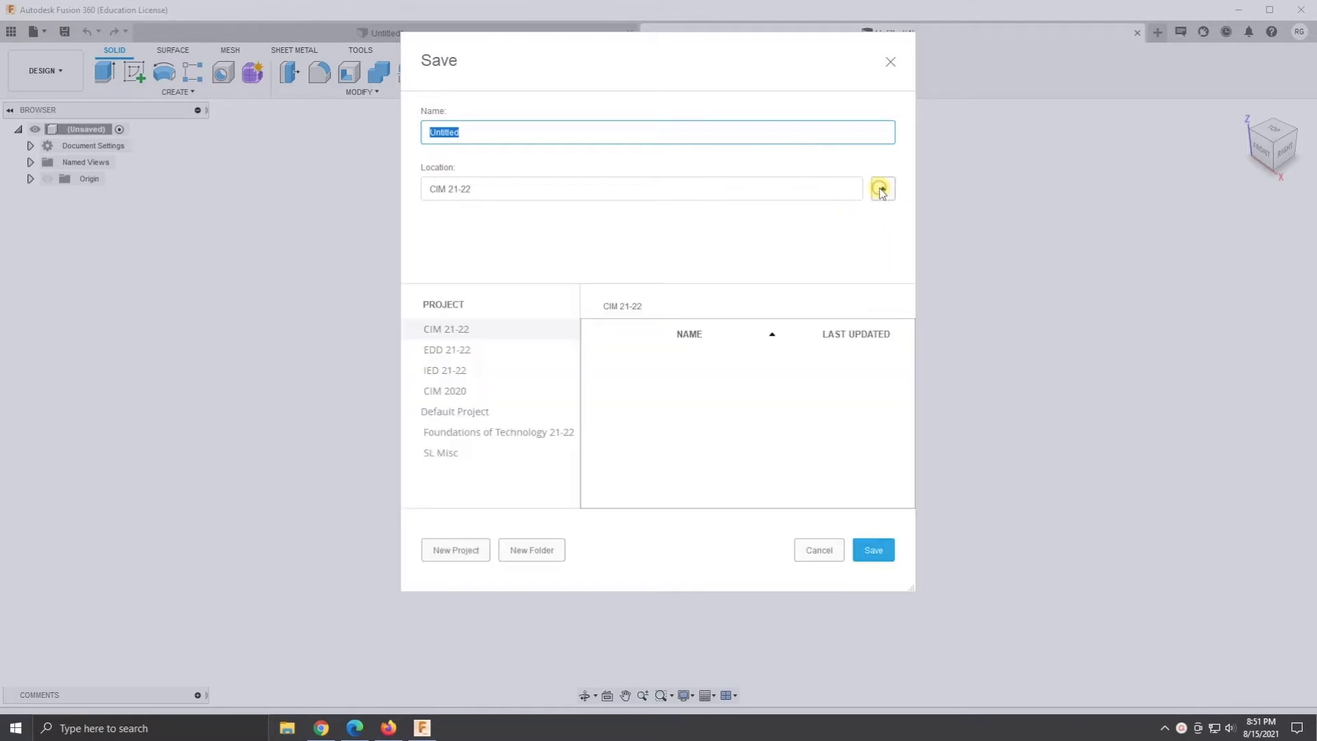
left_click(438, 369)
double_click(655, 356)
left_click(490, 134)
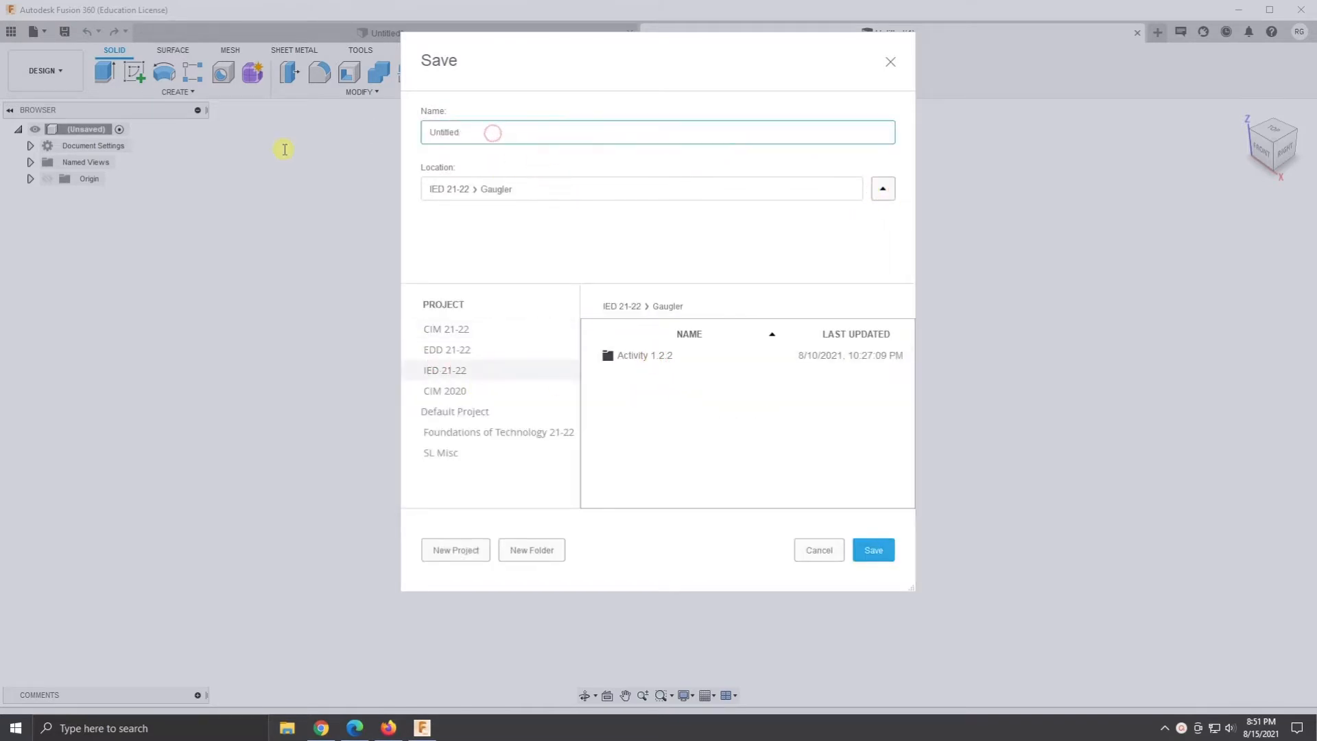
key("ctrl+a")
type("Pro")
key("Return")
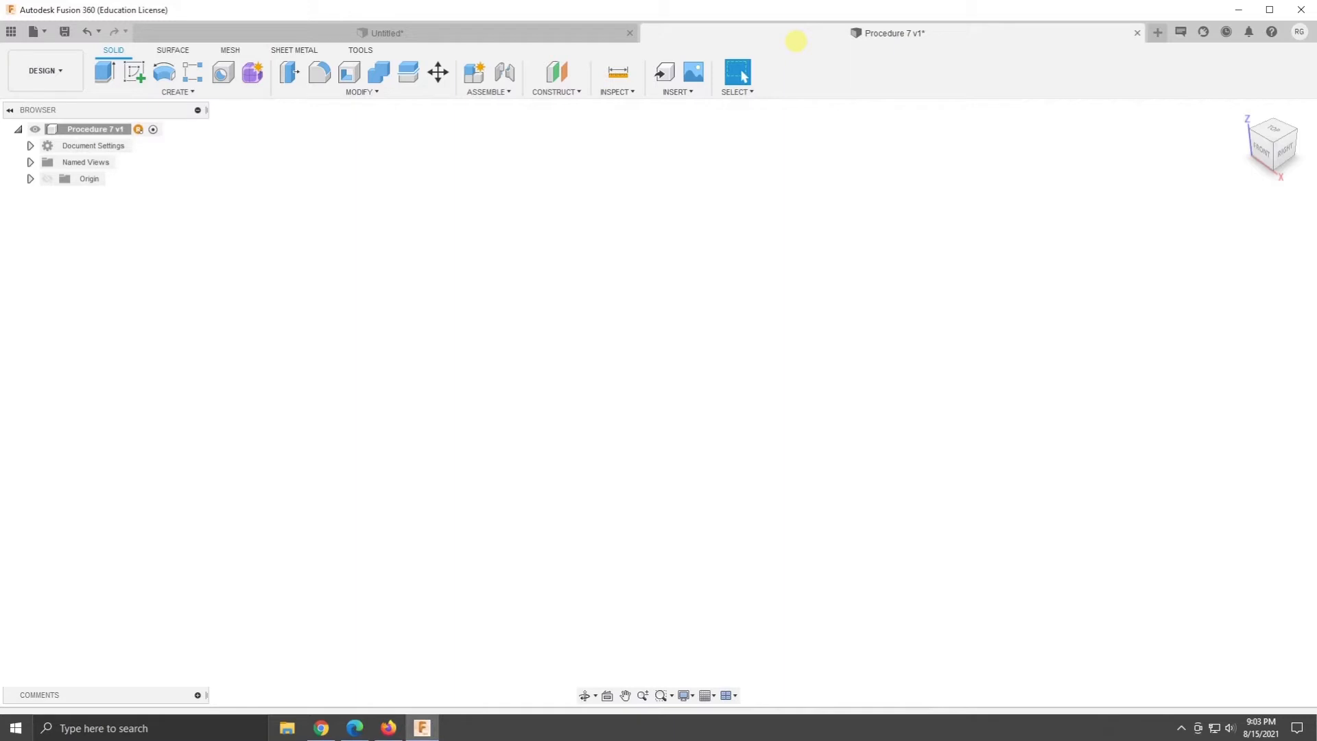
- Create an active internal component named Archway under the Procedure 7 design
right_click(107, 131)
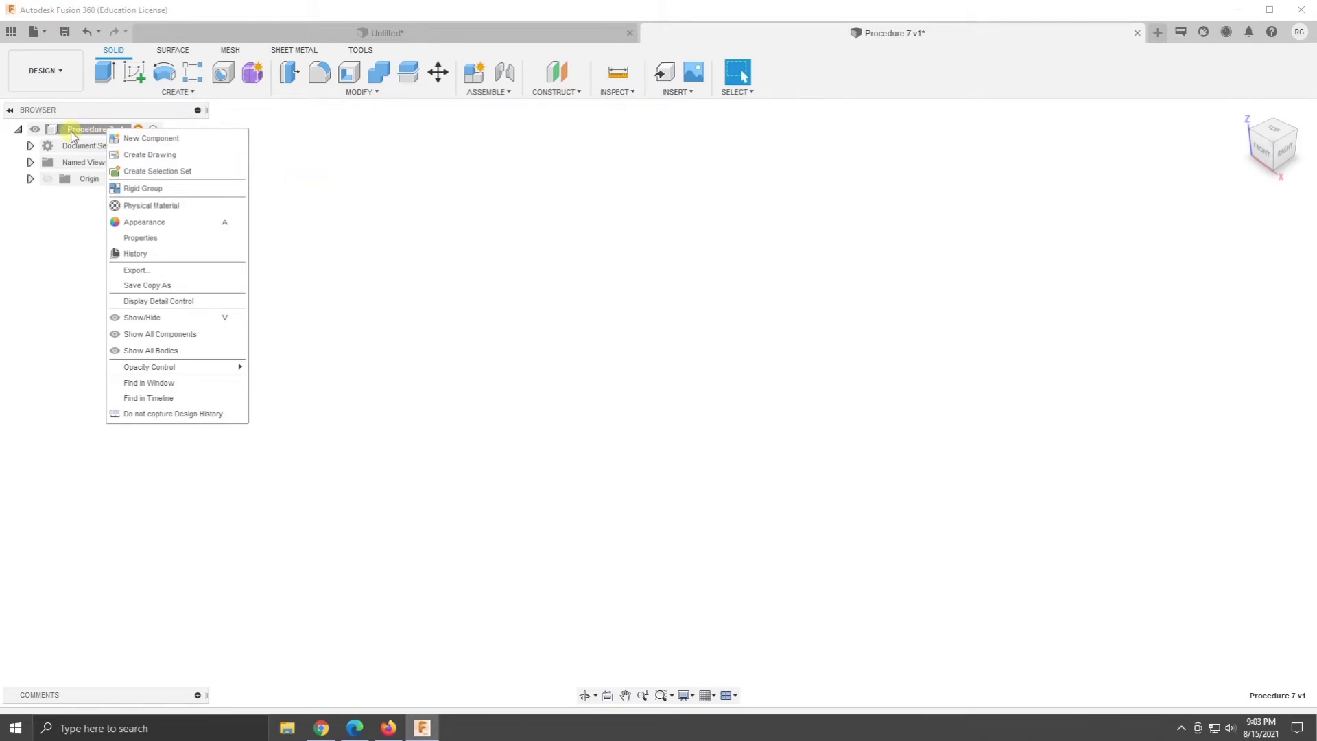
left_click(151, 139)
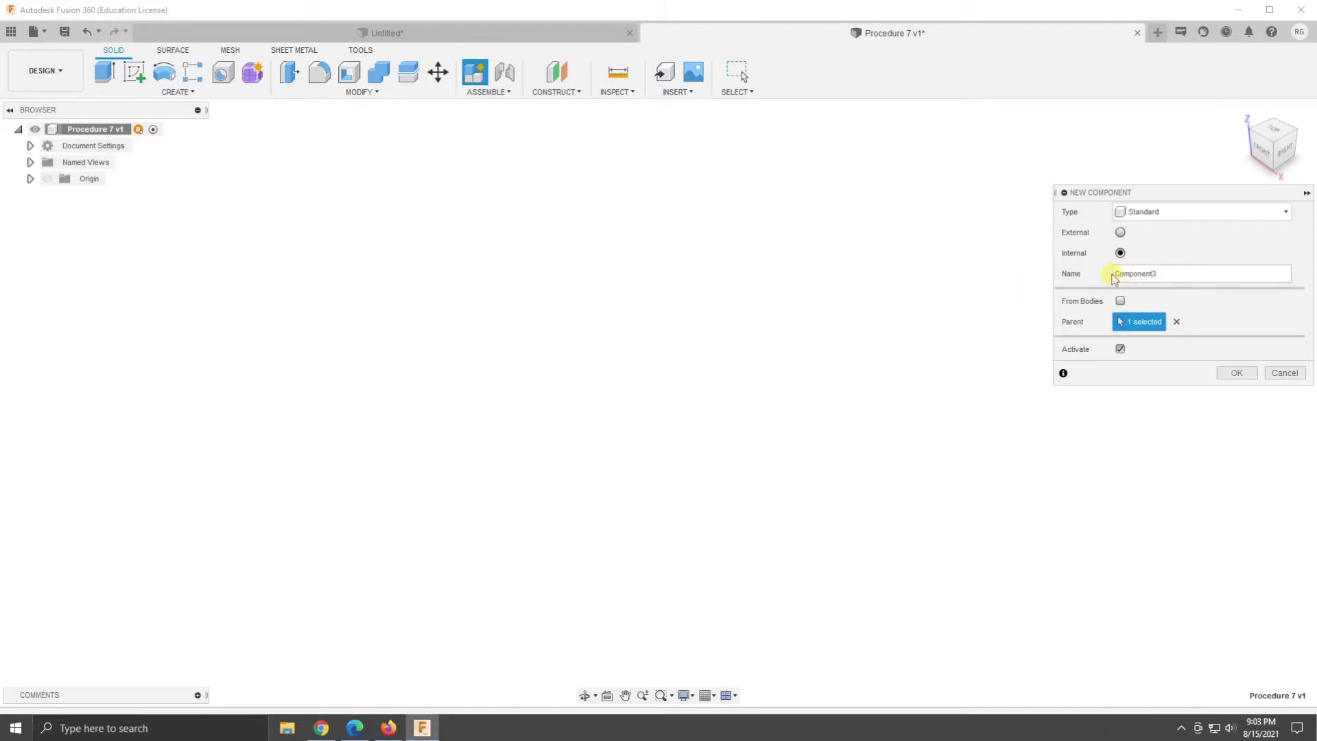
left_click_drag(1112, 276, 1170, 270)
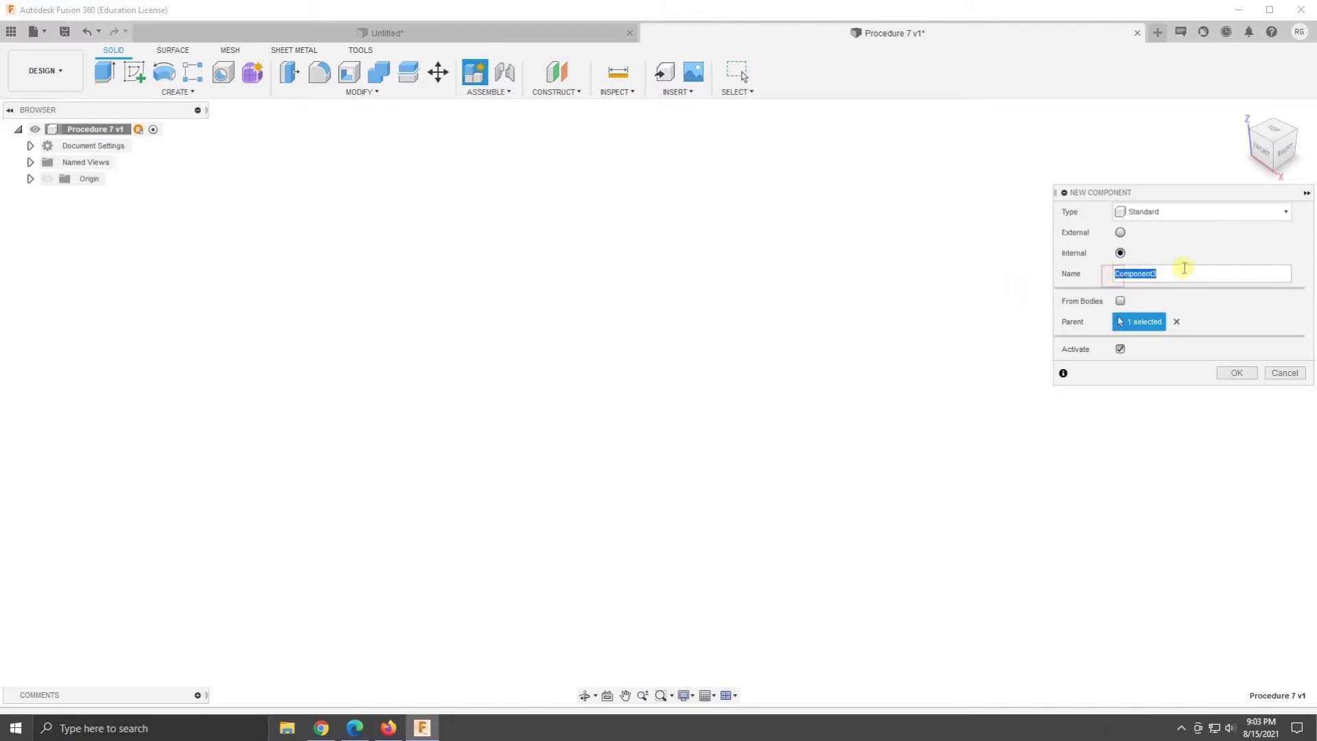
type("Archway")
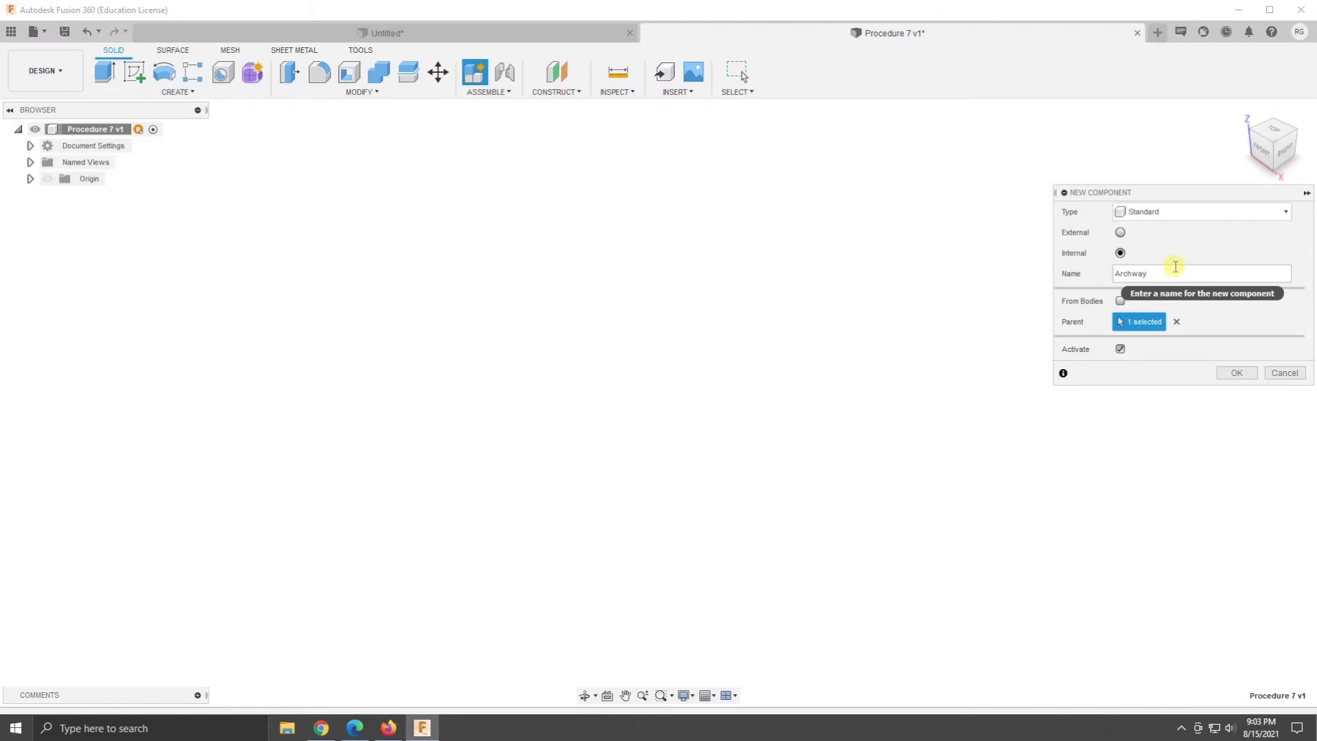
left_click(1237, 373)
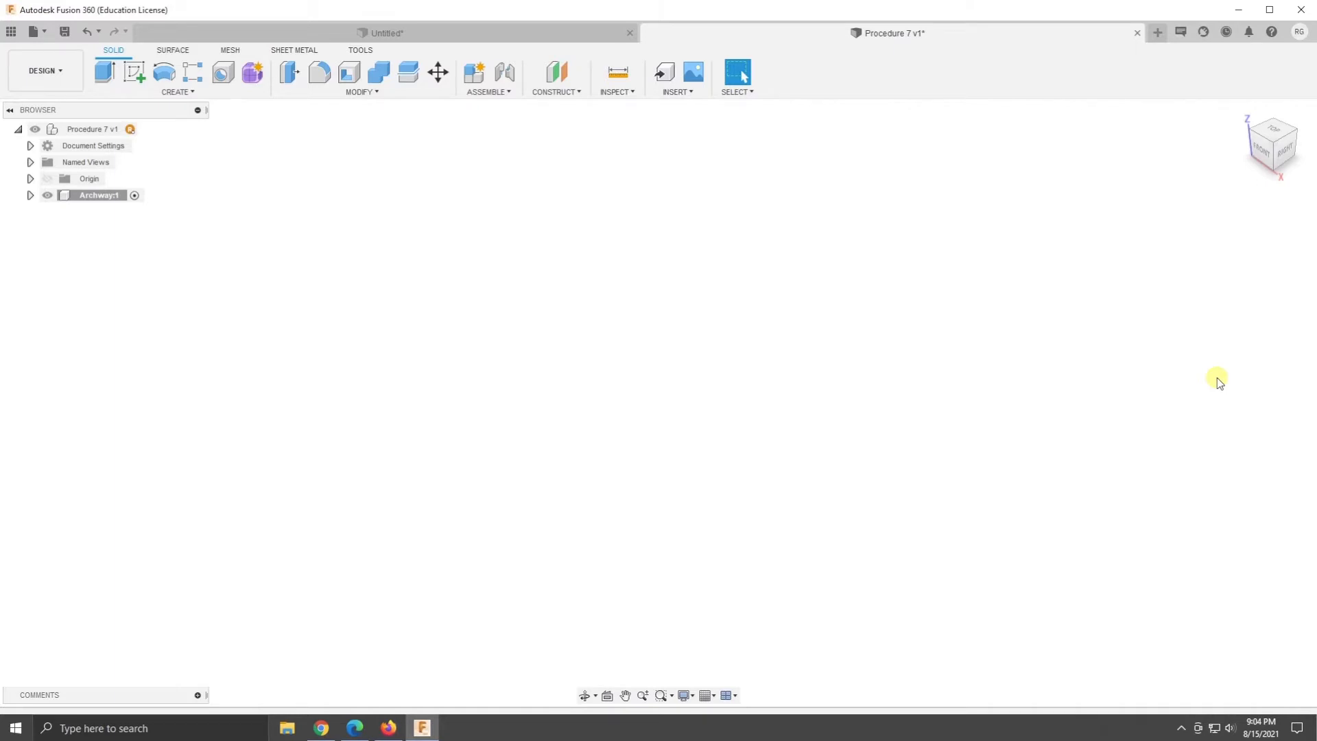
- Draw a box base 2.25 in wide and 1 in high on the front plane, starting on the X axis near the -2.5 mark
left_click(184, 93)
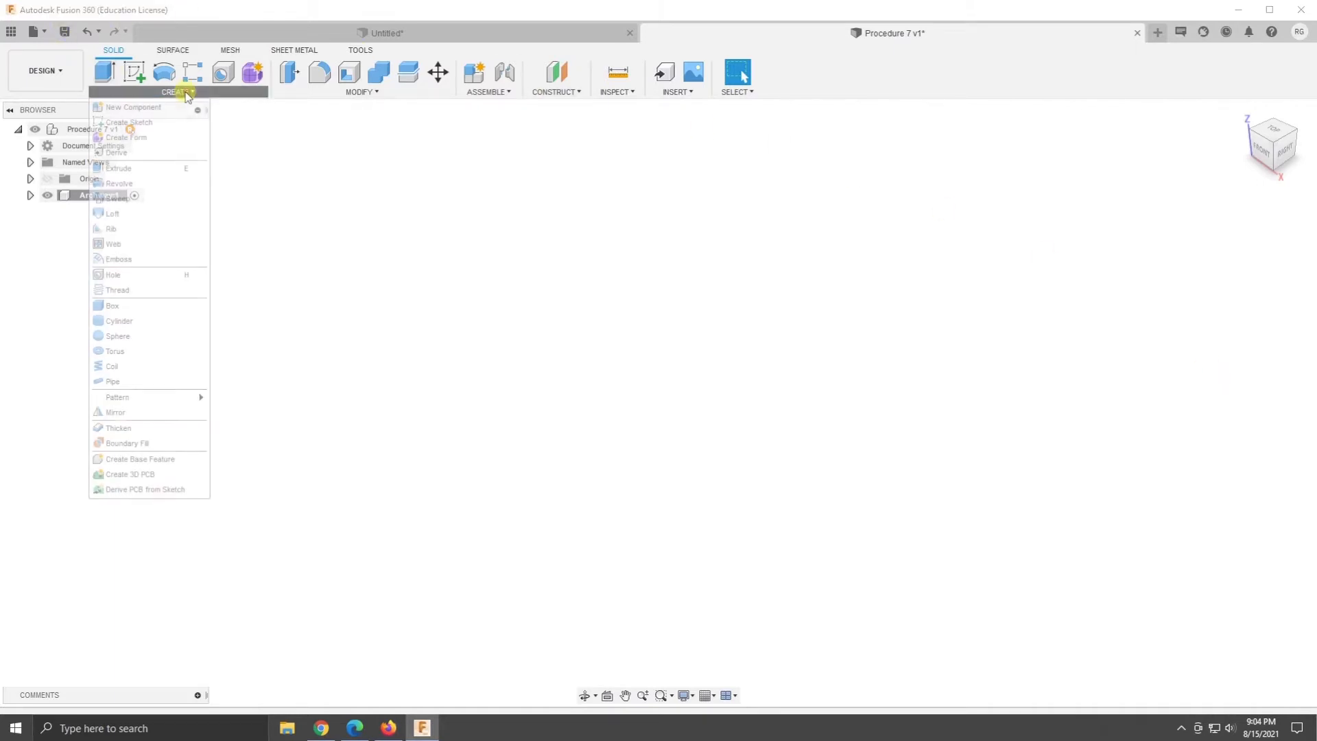
left_click(128, 312)
left_click(664, 542)
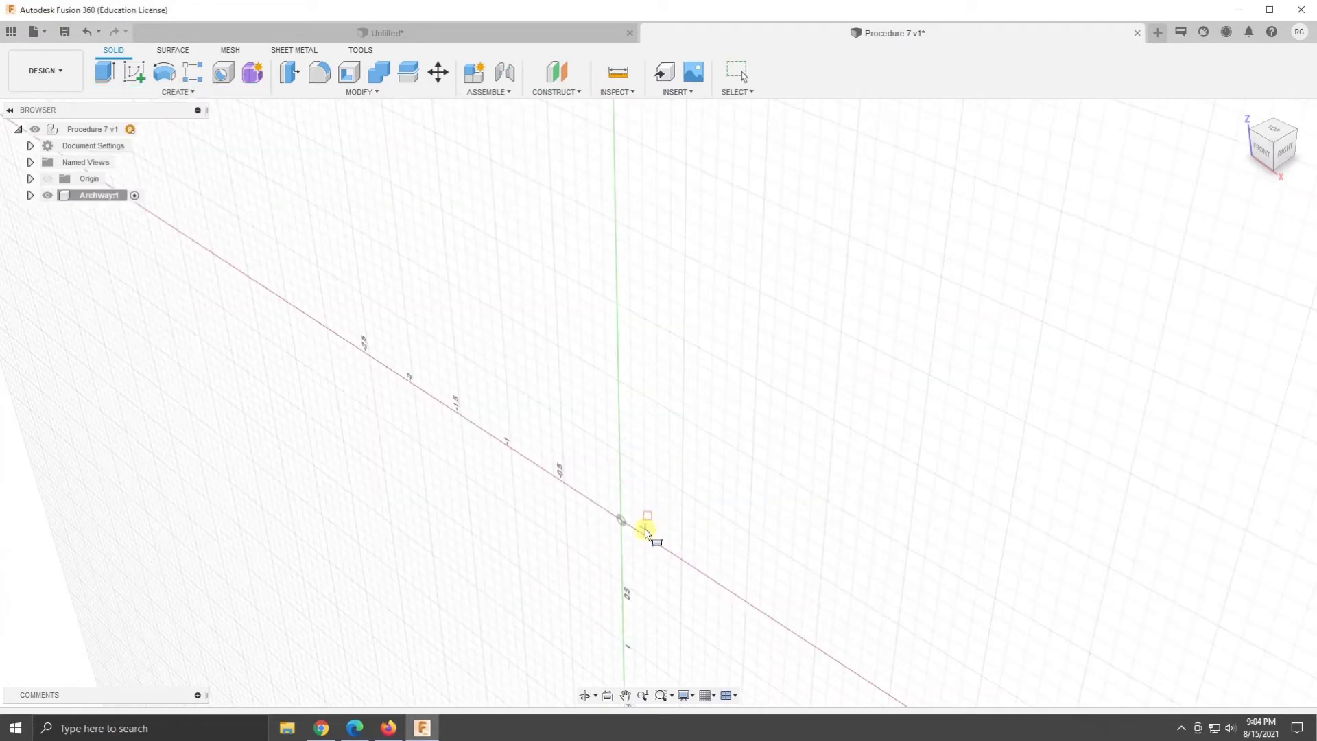
left_click(177, 92)
left_click(488, 92)
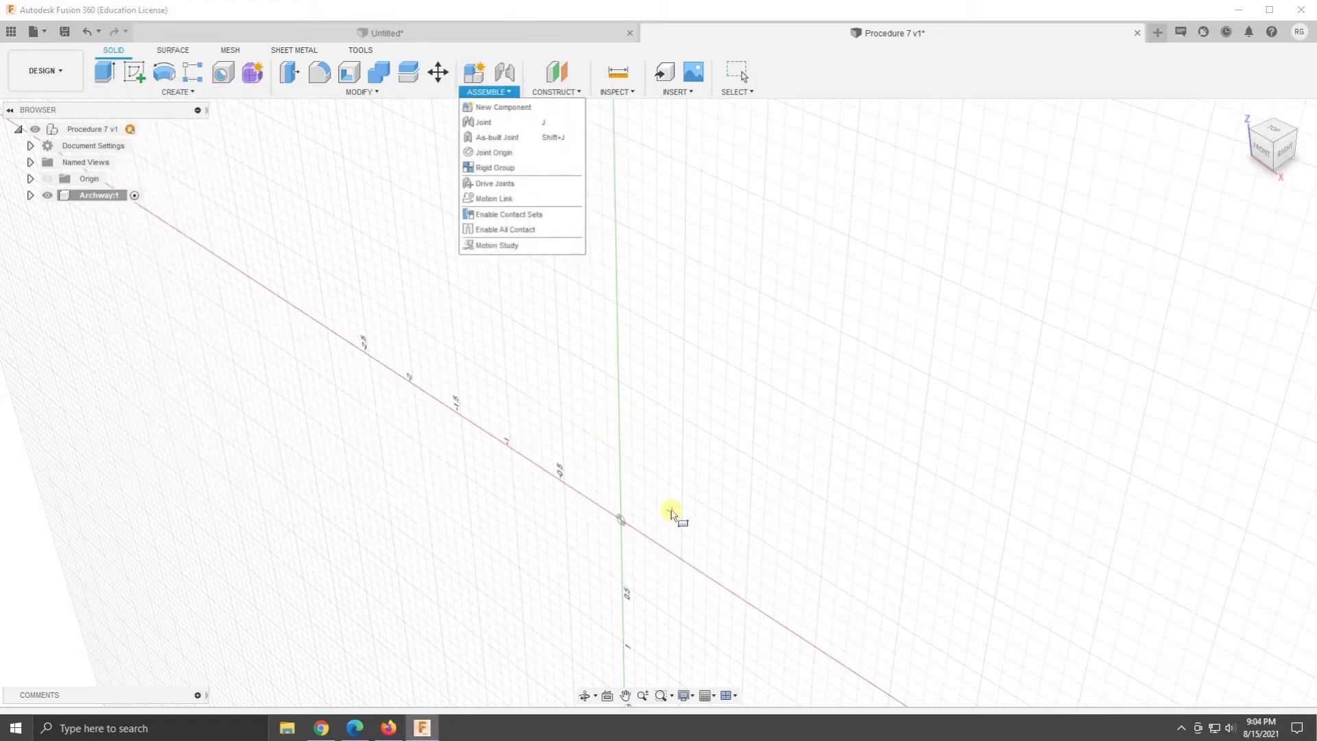
left_click(365, 349)
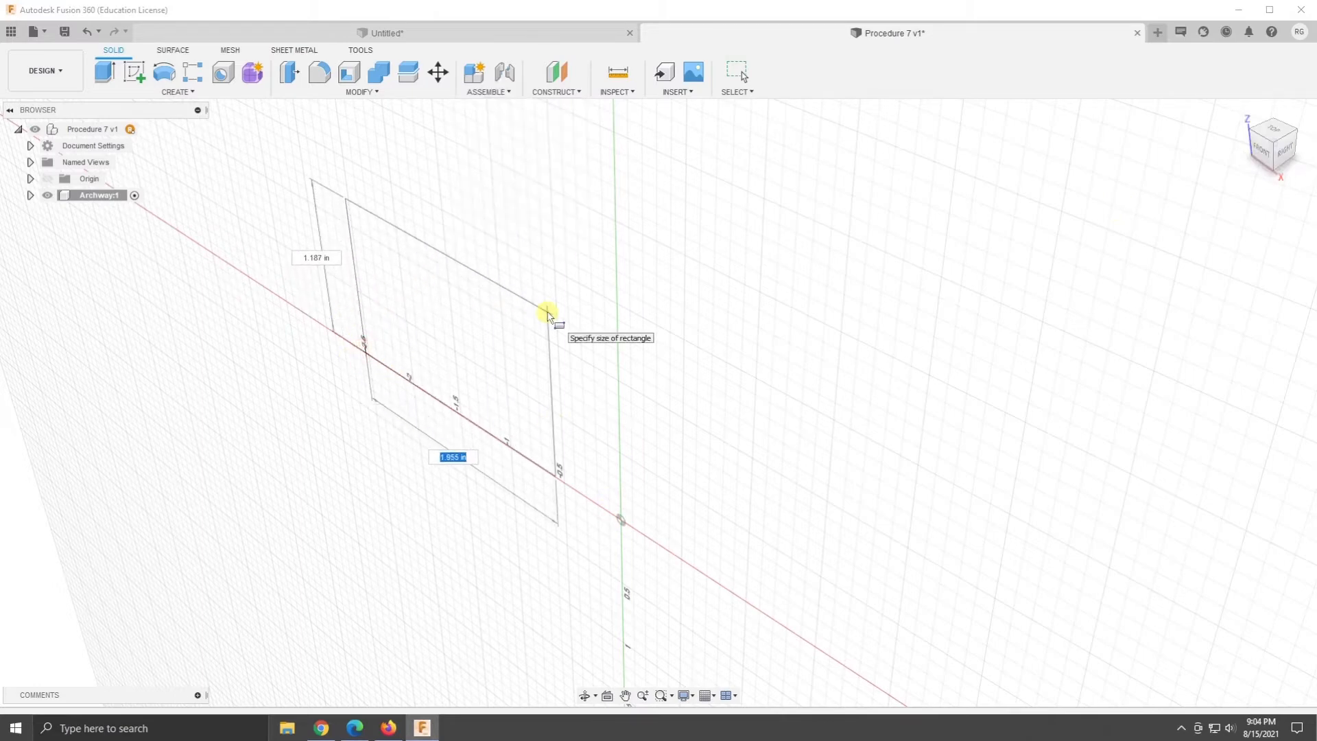
type("2.25")
key("Tab")
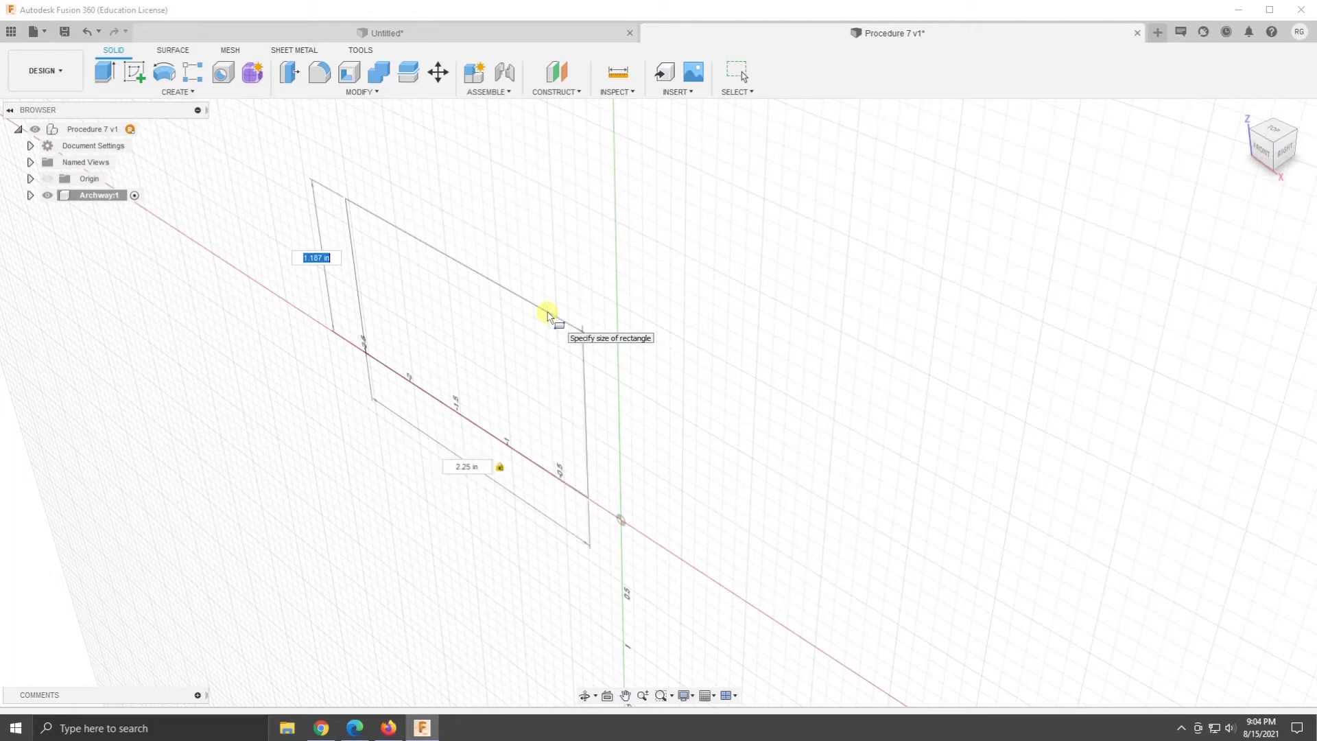
type("1")
key("Tab")
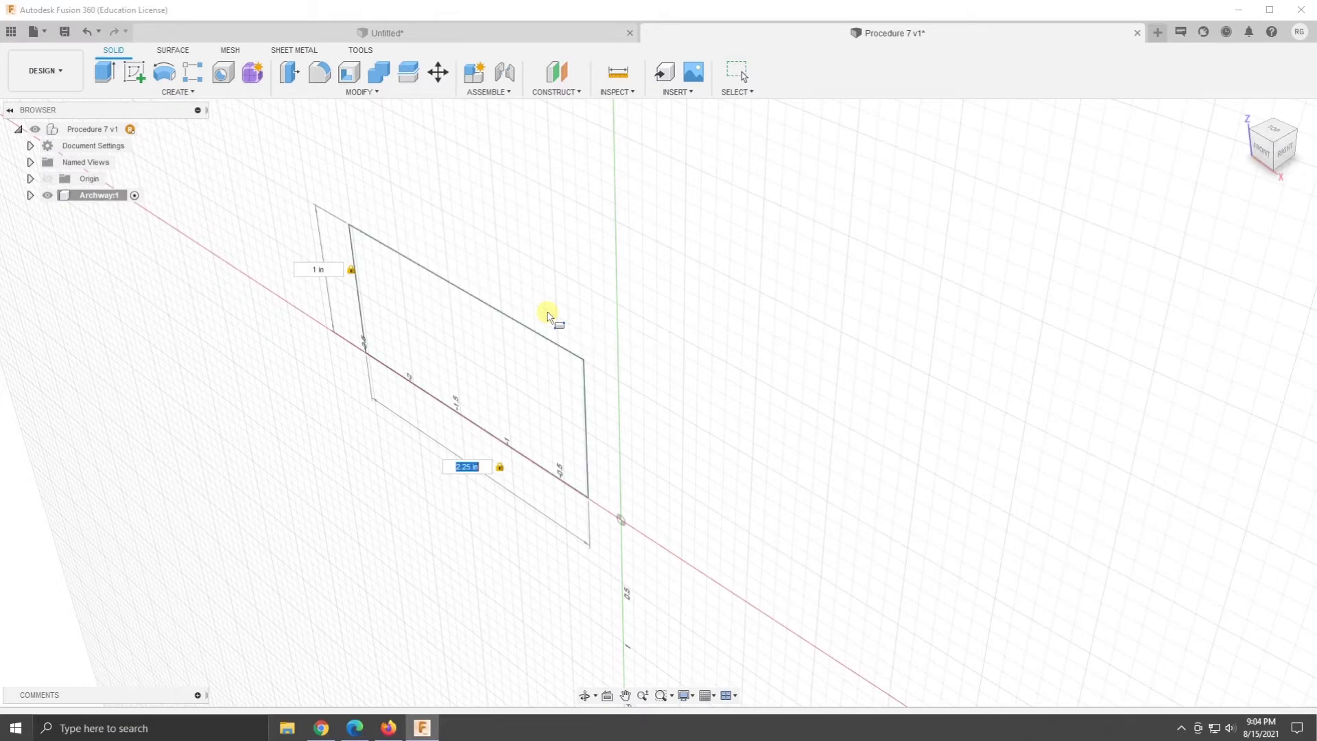
key("Return")
- Give the box a depth of 1 in and finish it
type("1")
key("Return")
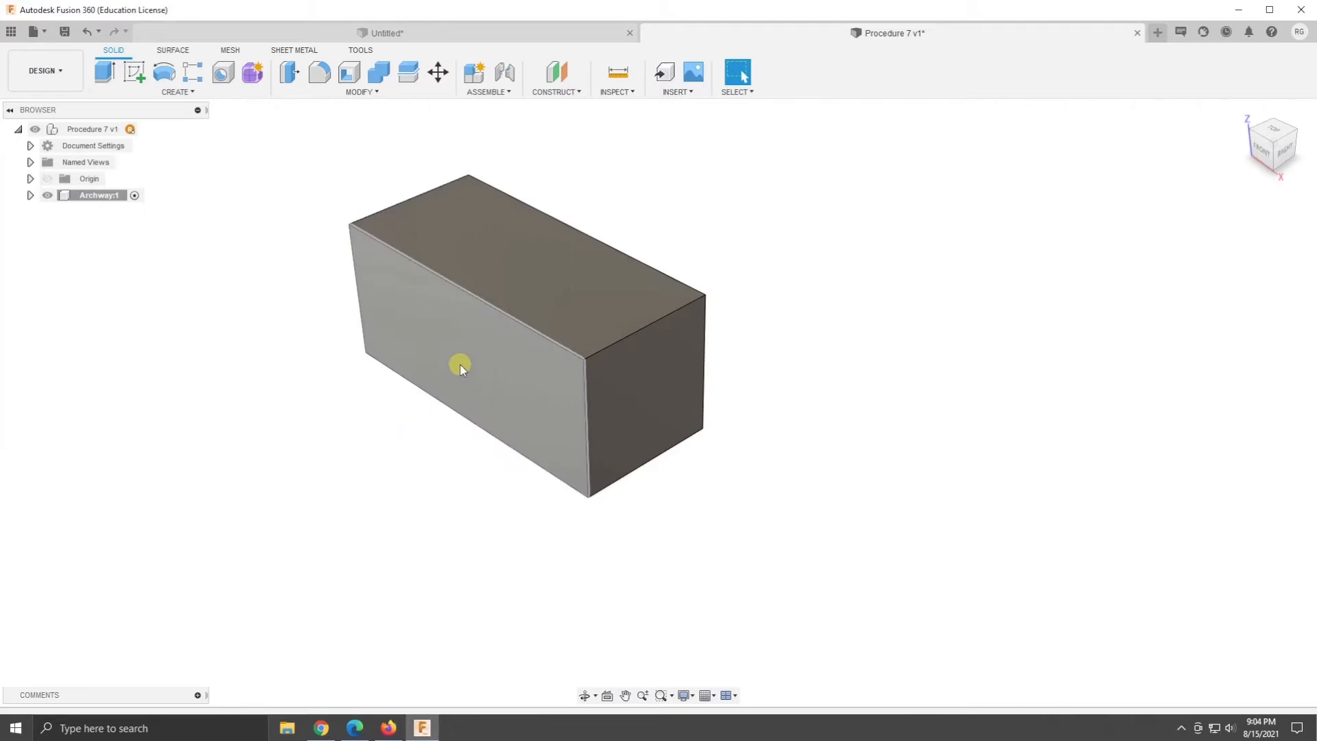
key("ctrl")
key("ctrl")
key("ctrl")
key("ctrl")
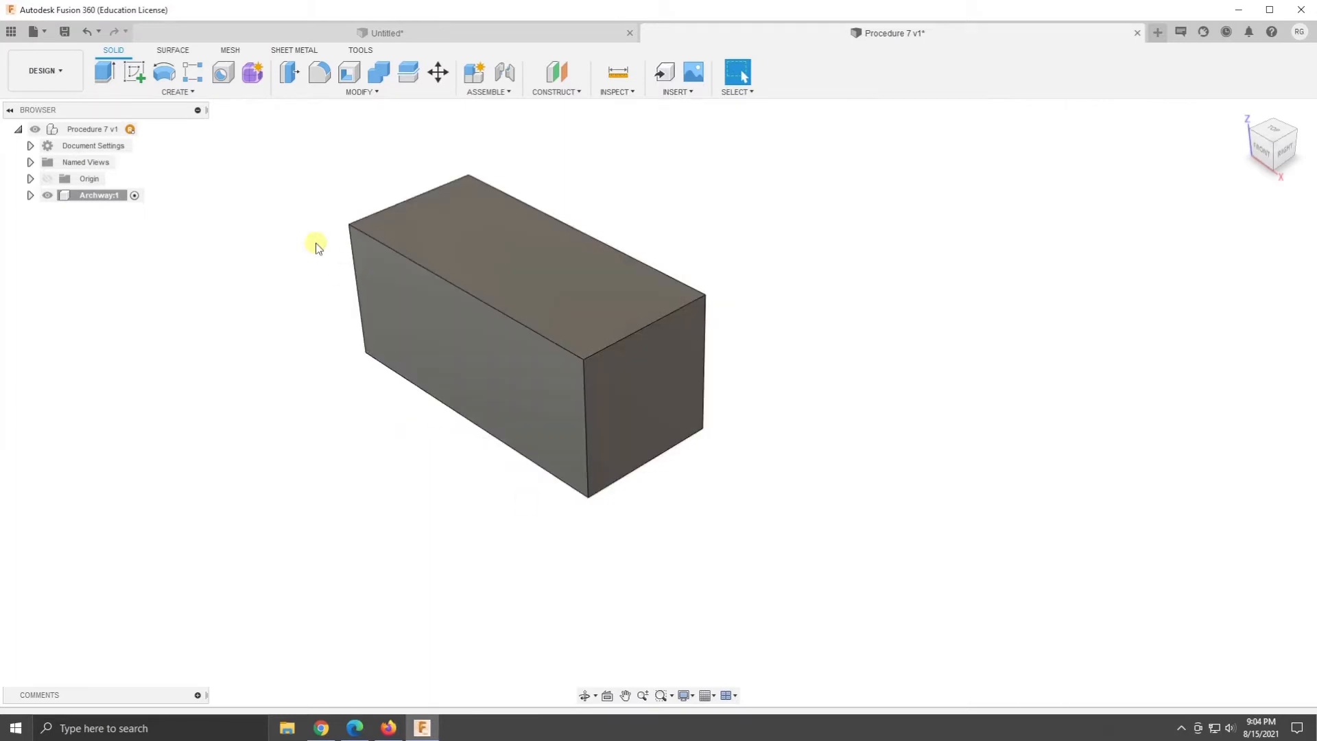
- Cut a 1.5 in diameter cylinder -1.00 in through the block, centred on the midpoint of the front face's lower edge
left_click(188, 91)
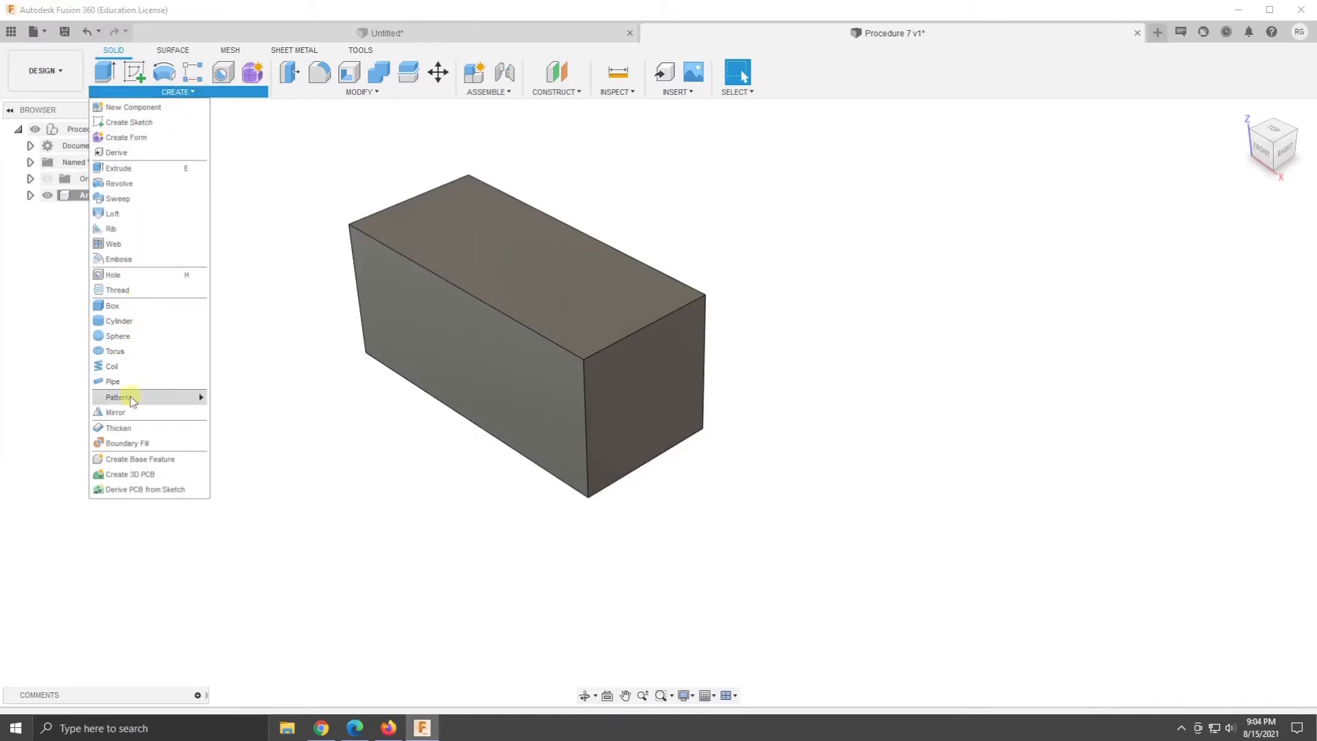
left_click(137, 320)
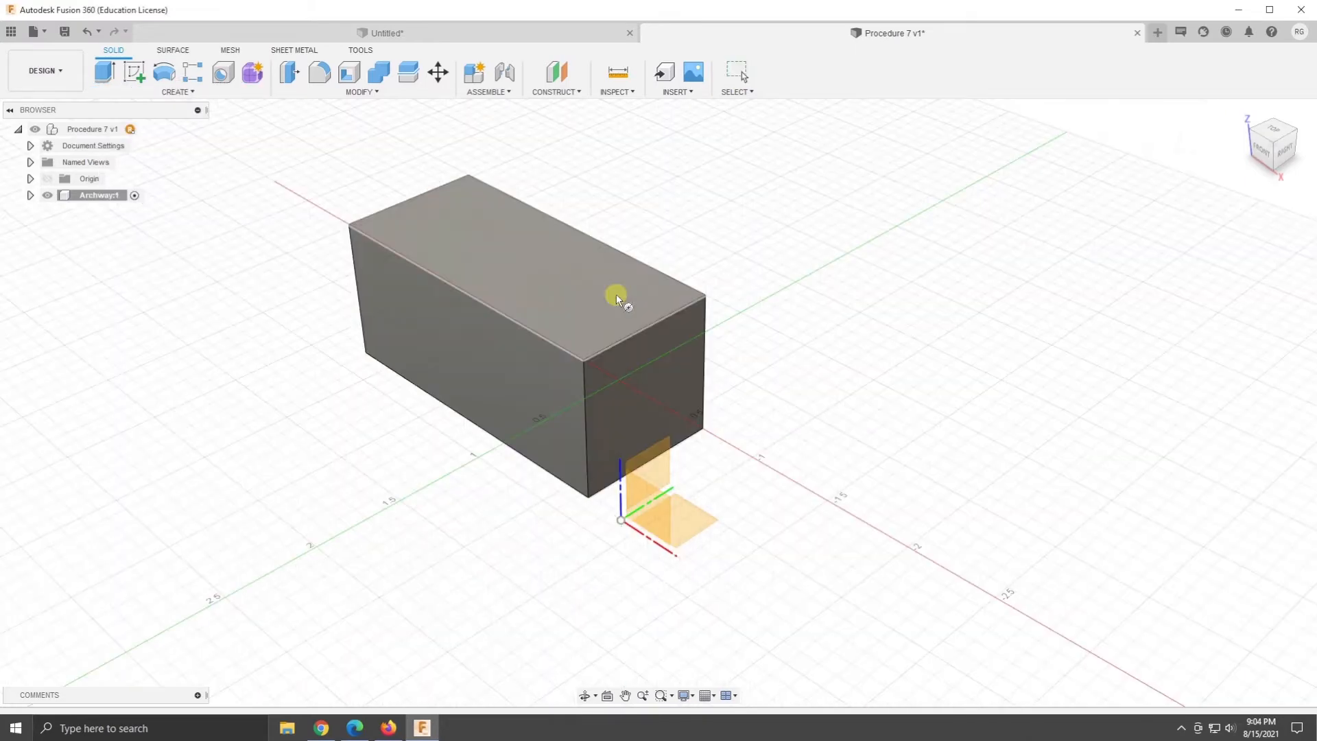
left_click(466, 349)
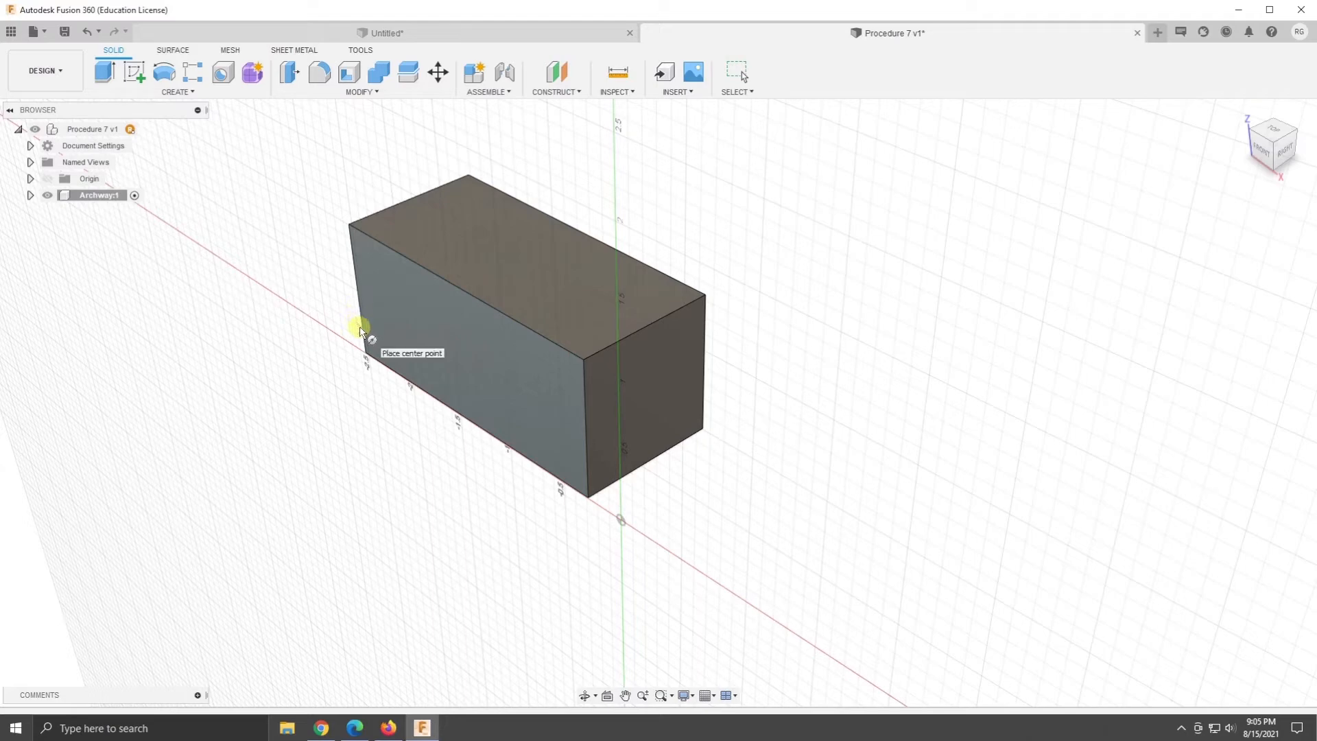
left_click(469, 420)
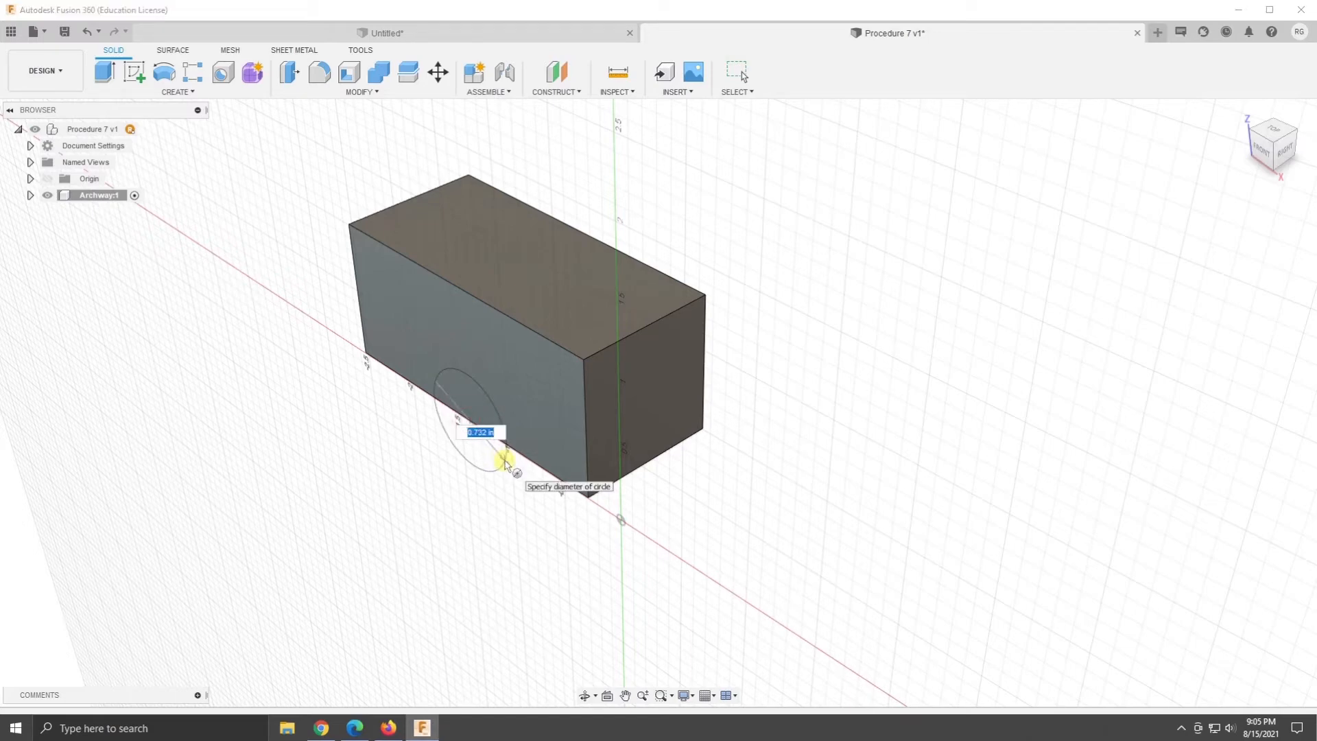
type("1.5")
key("Return")
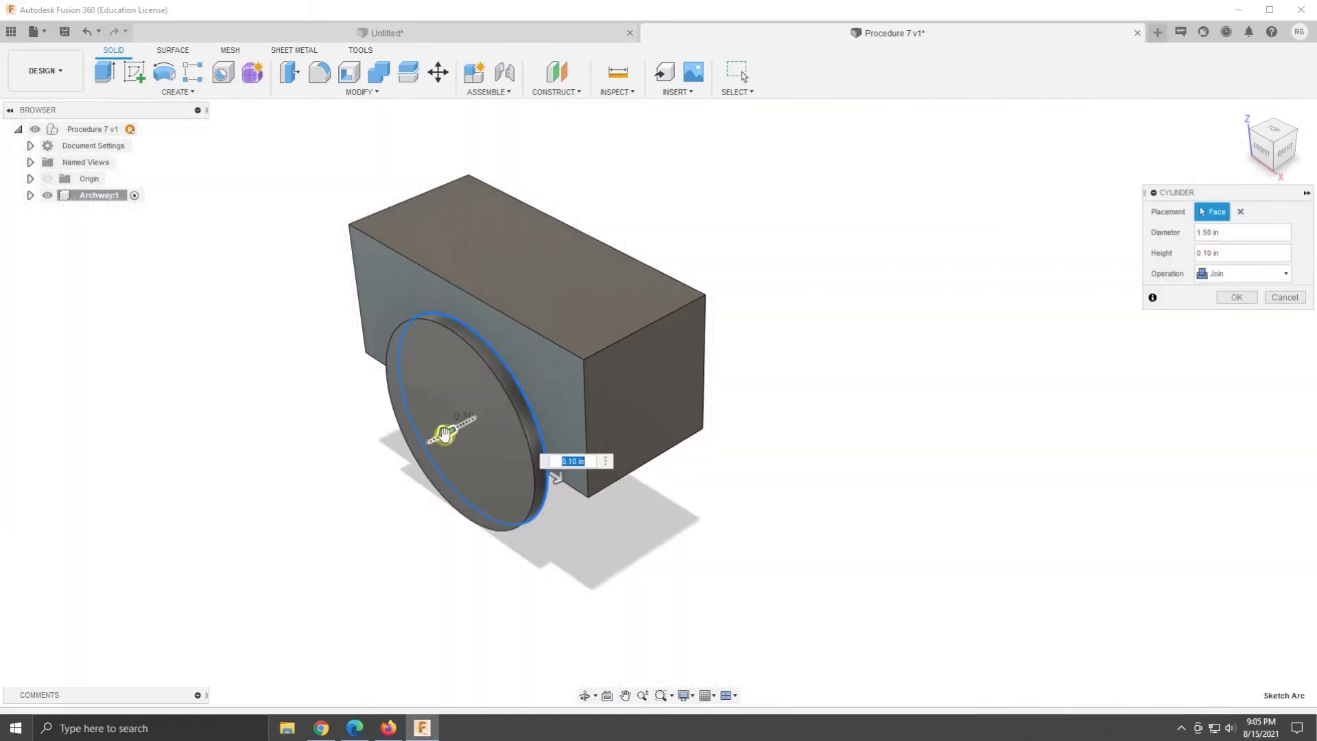
left_click_drag(440, 432, 577, 374)
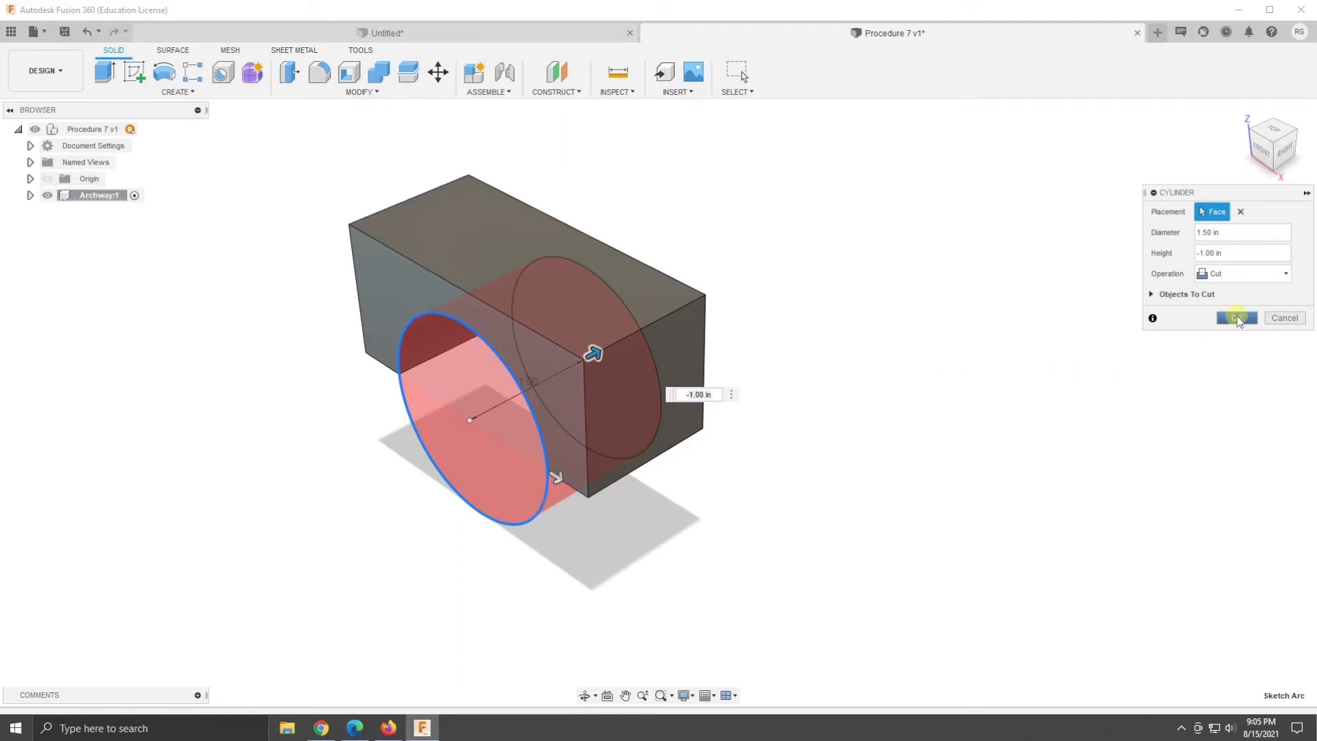
left_click(1236, 316)
- Create a second active internal component named Archway S under the Procedure 7 design
middle_click_drag(778, 529, 773, 437, "shift")
right_click(75, 130)
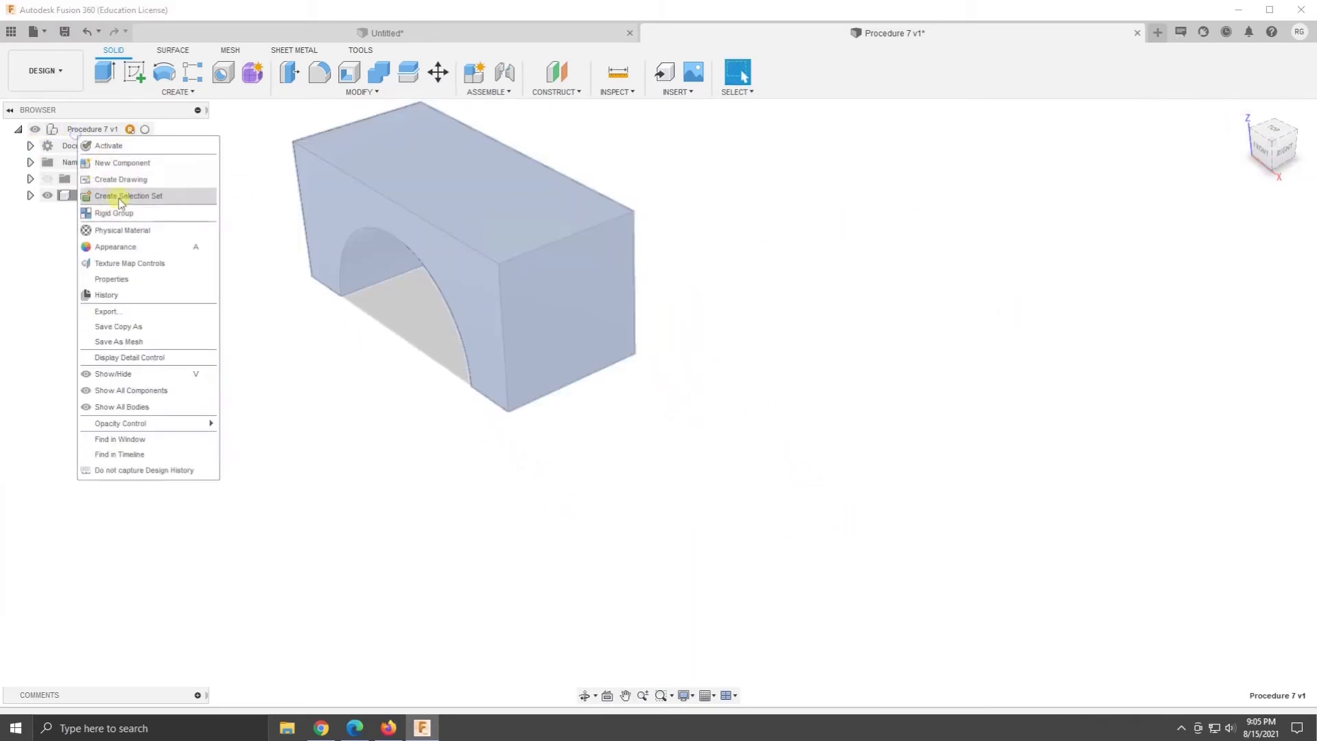
left_click(140, 166)
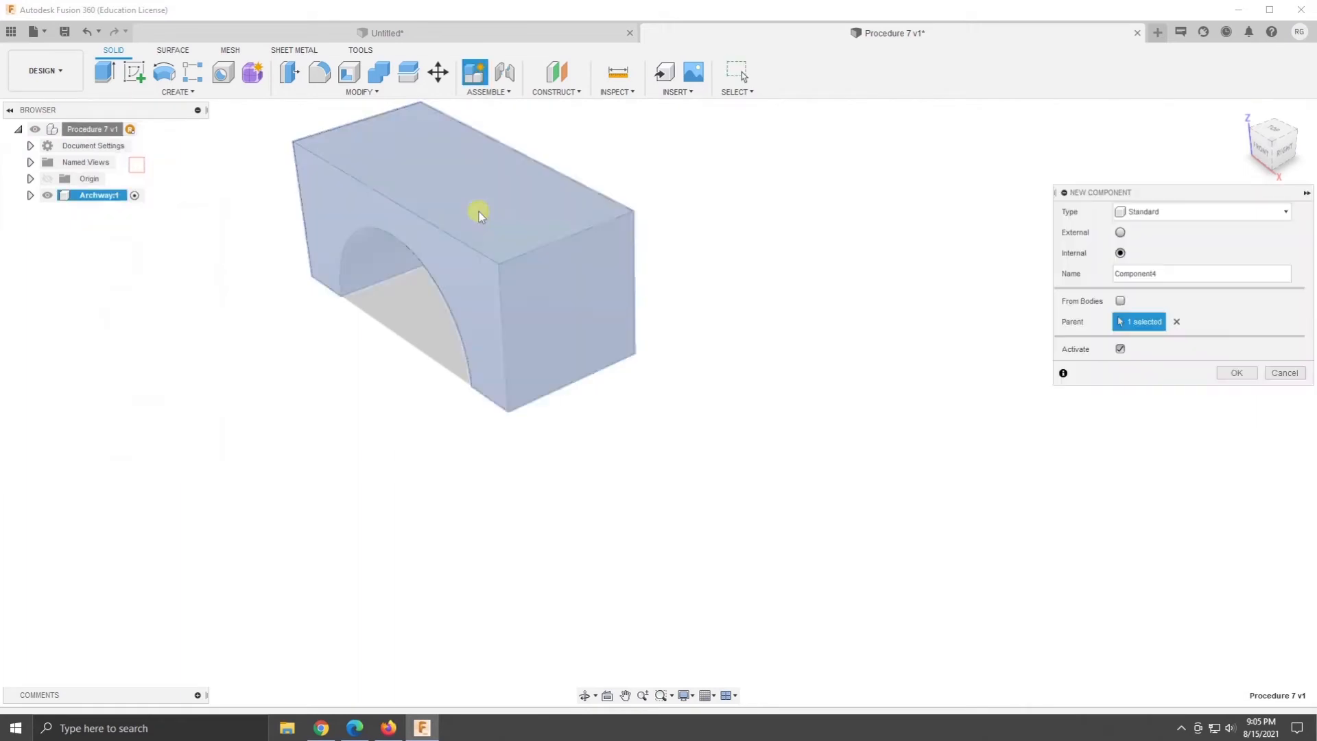
left_click_drag(1195, 272, 971, 263)
type("Archway S")
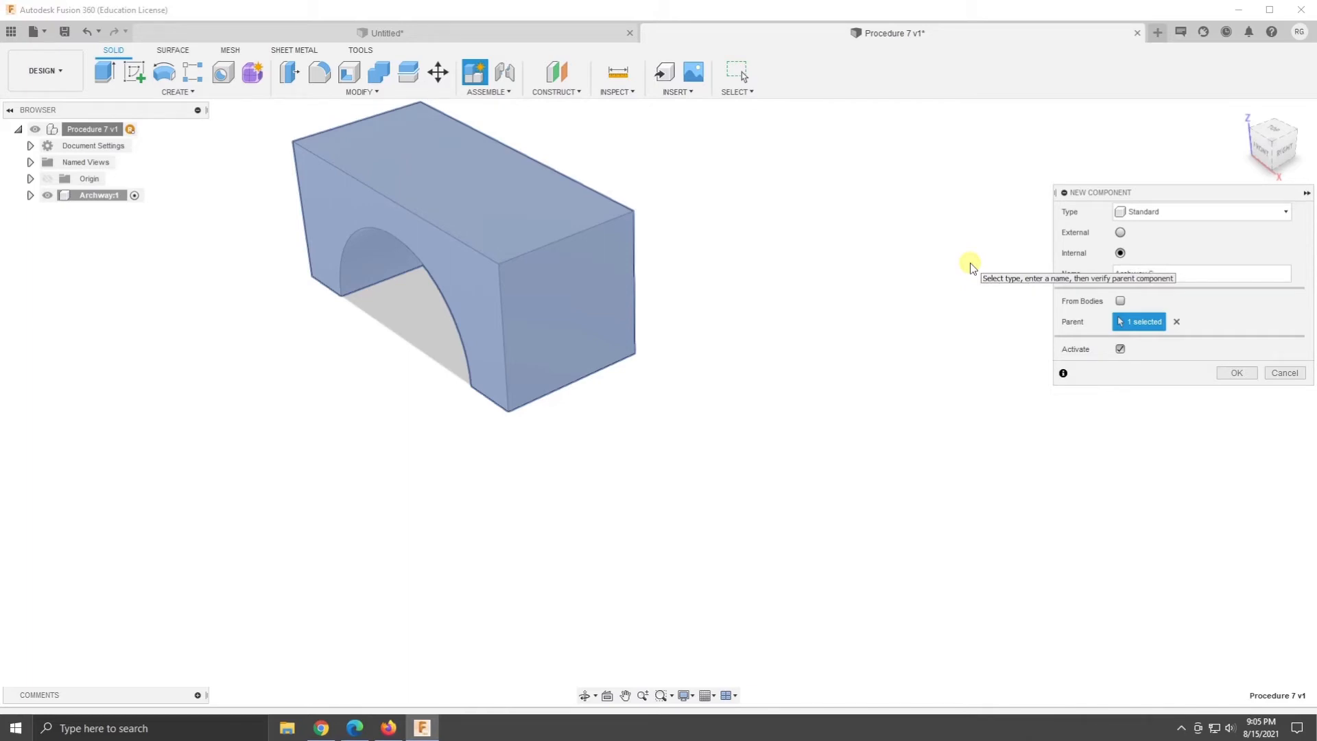
left_click(1236, 372)
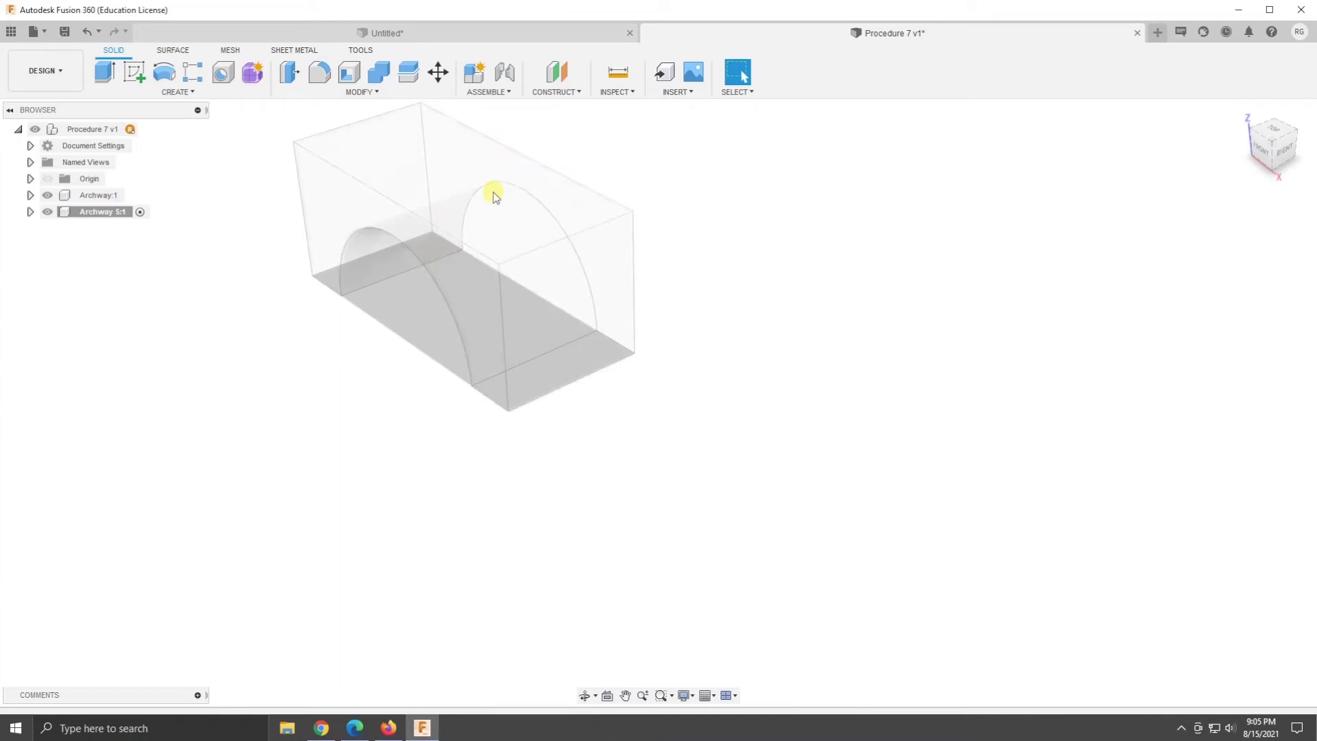
- Activate the Archway component and switch back to the Archway S component
left_click(116, 212)
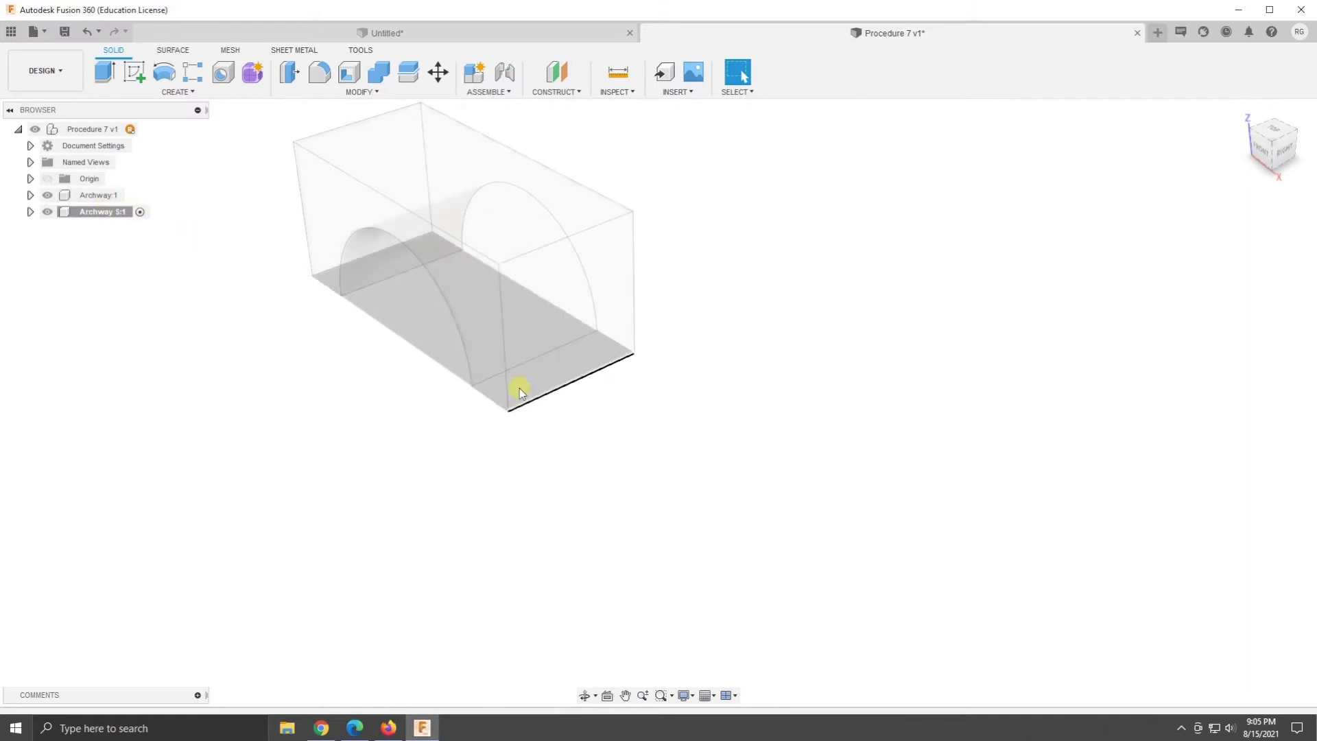
left_click(118, 196)
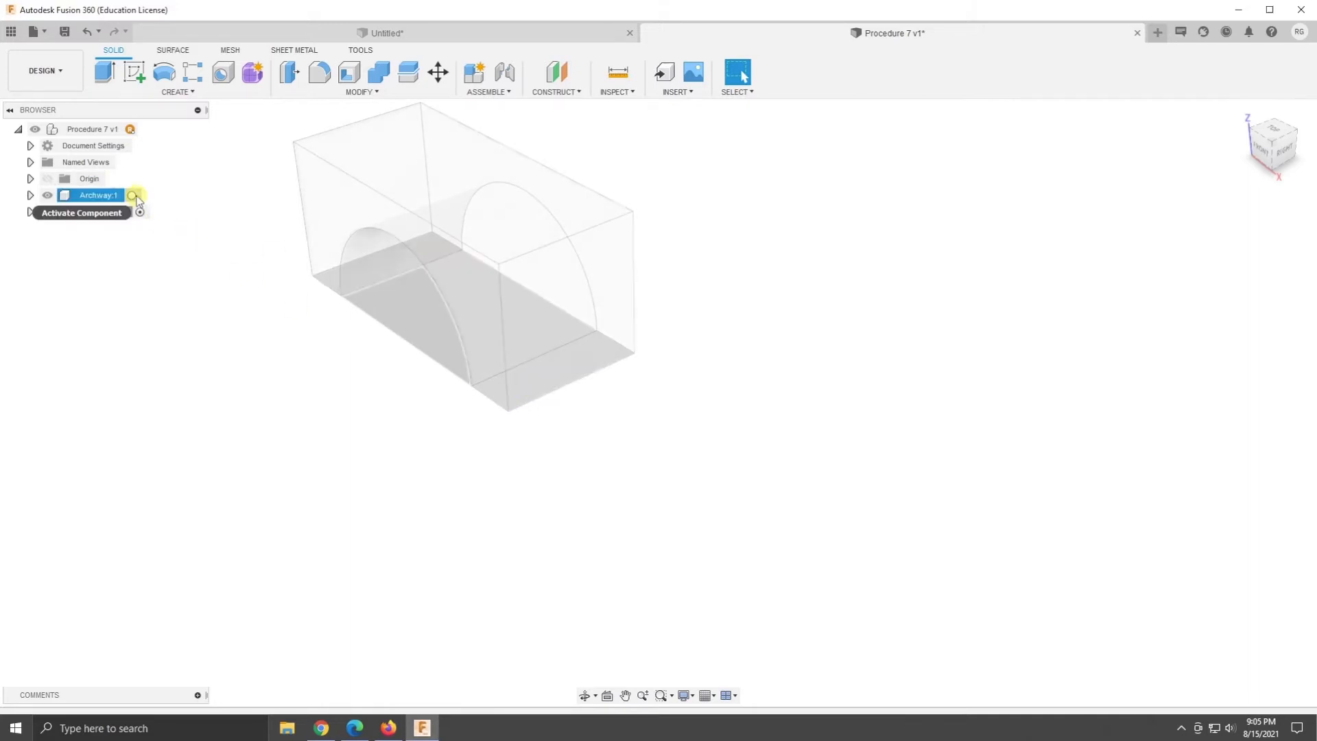
left_click(134, 196)
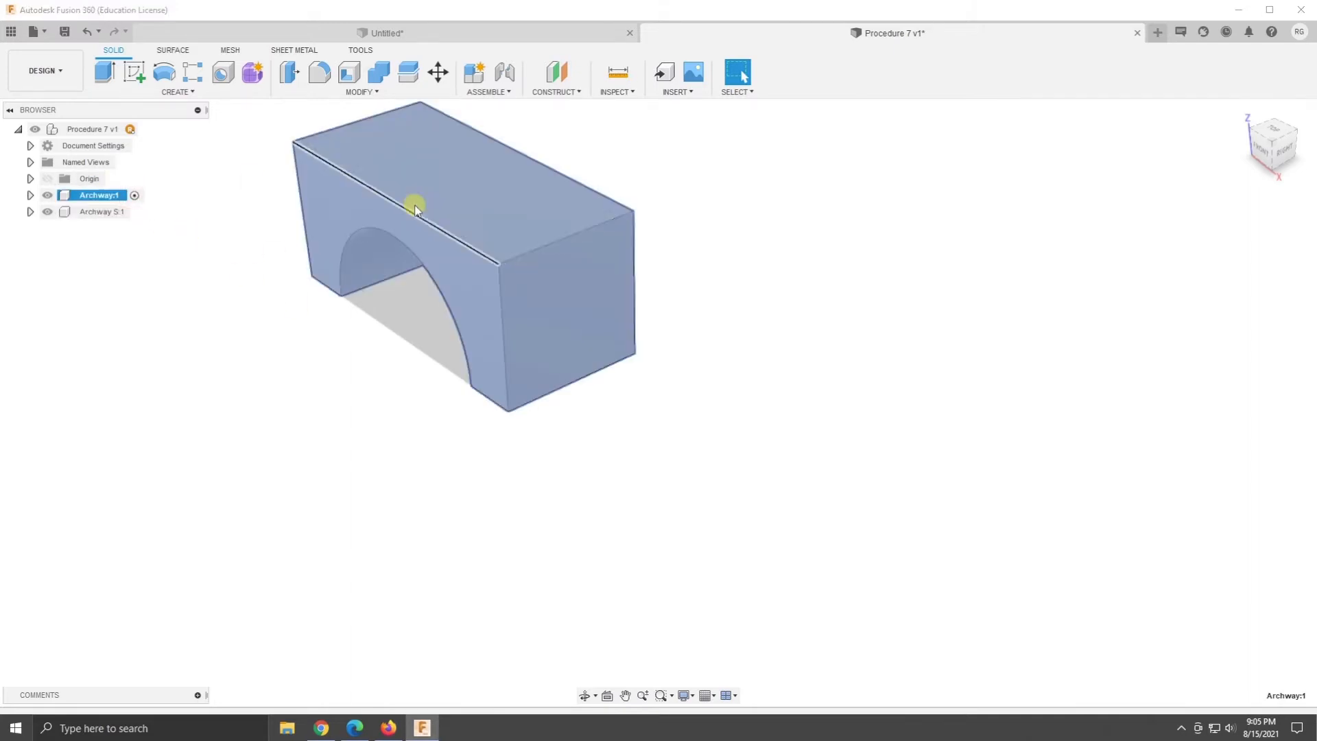
left_click(140, 212)
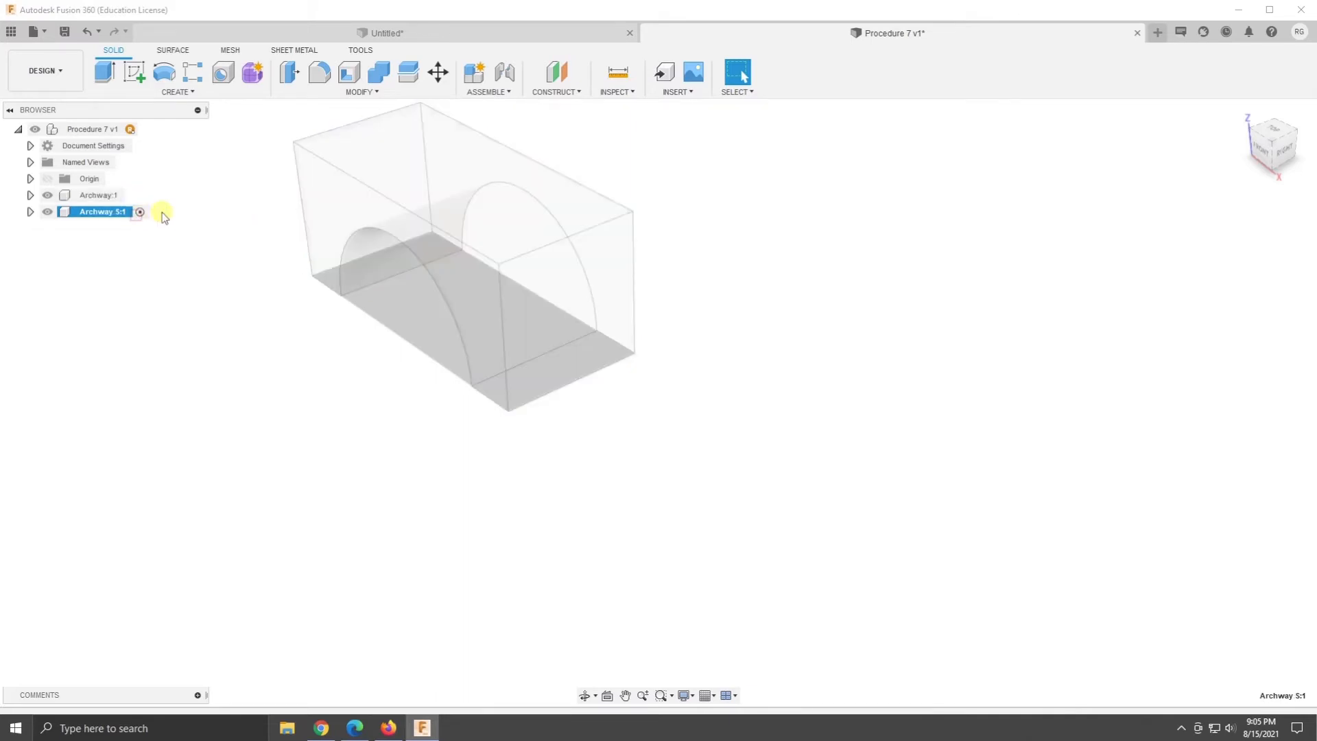
- Sketch a 2.25 by 1 in rectangle on the front plane, starting from the origin
left_click(135, 71)
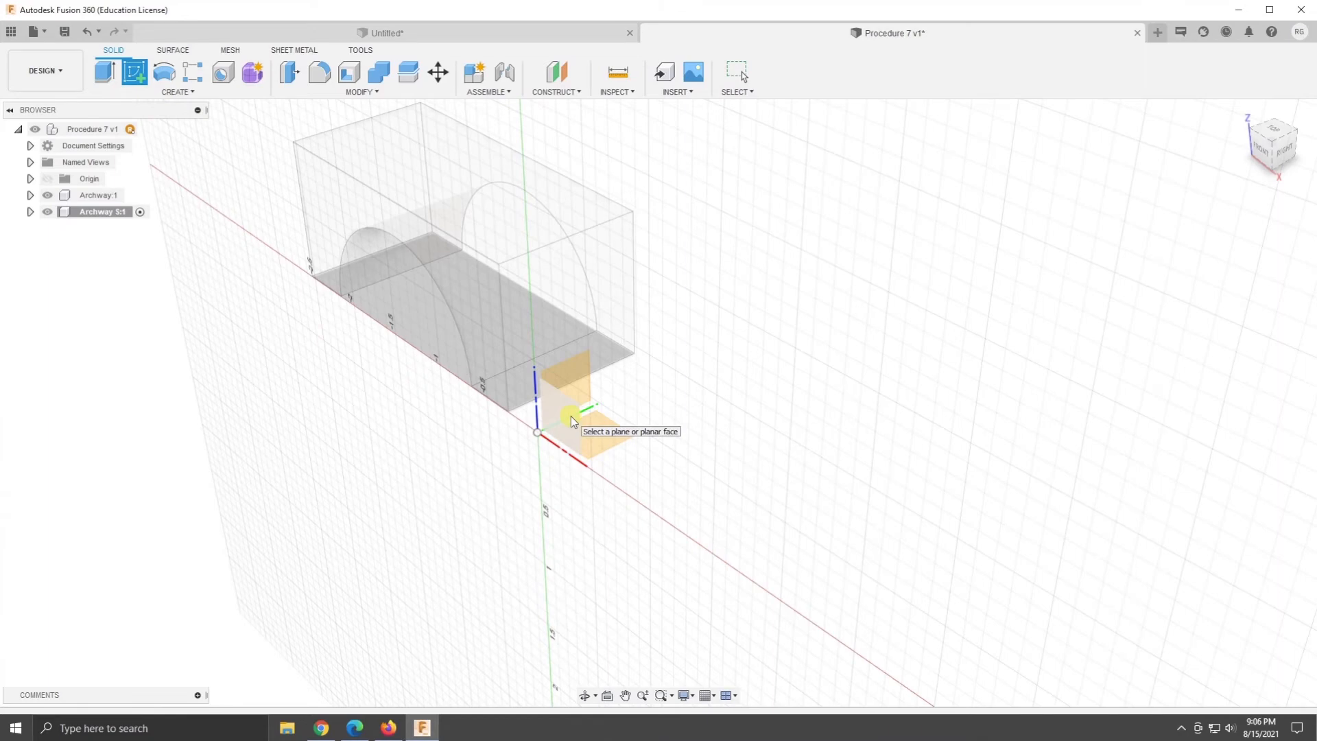
left_click(572, 422)
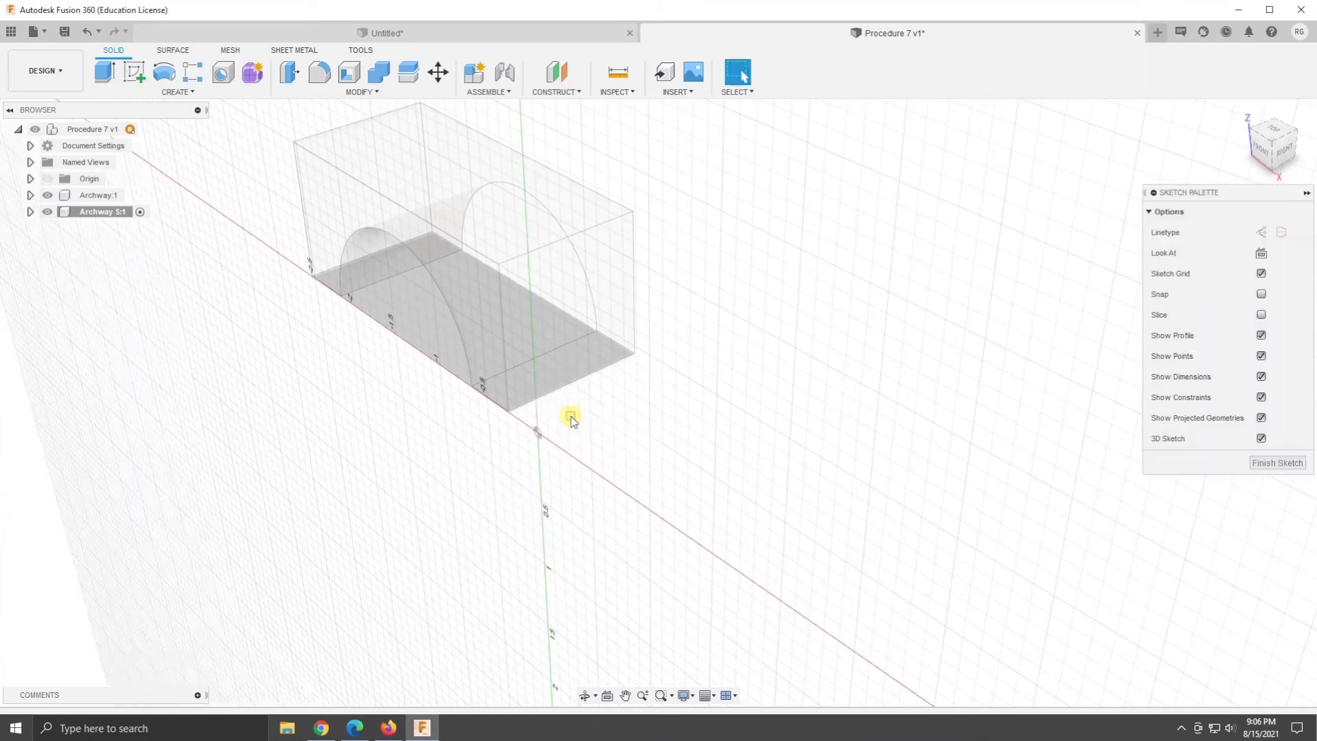
left_click(1256, 155)
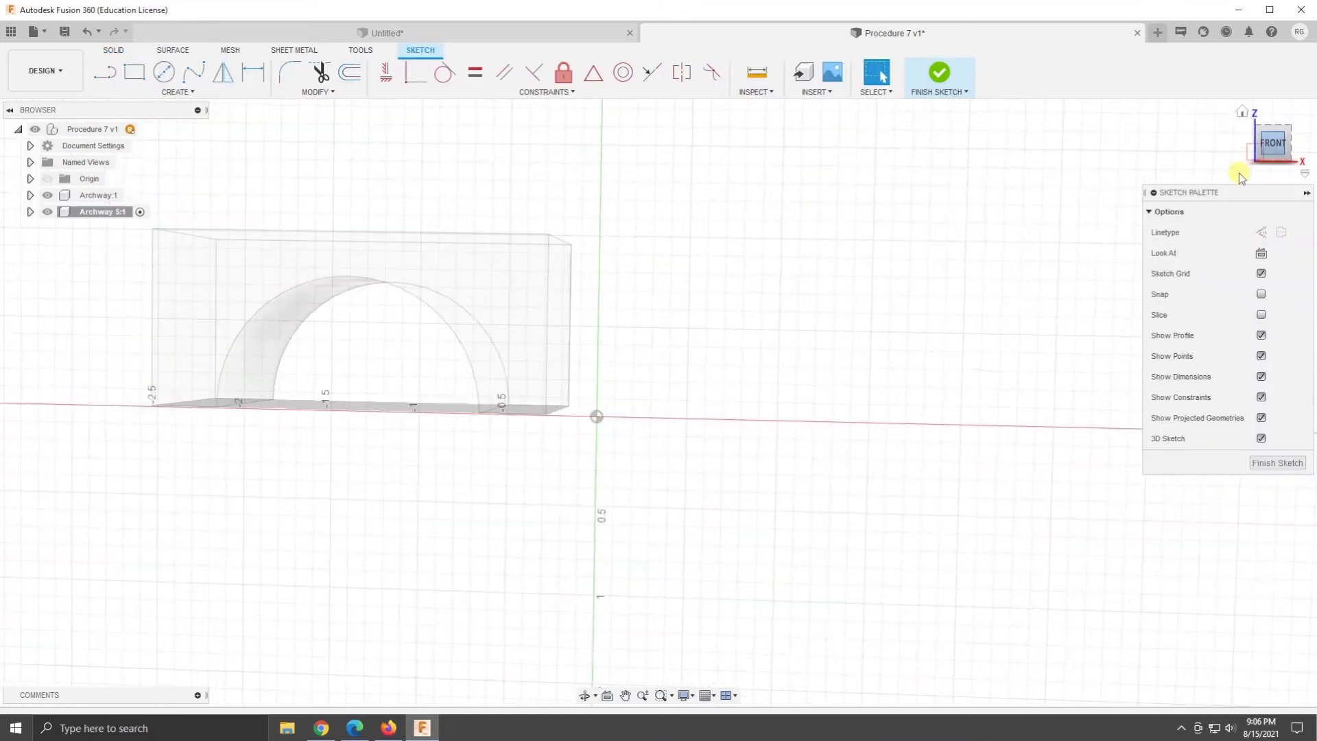
key("r")
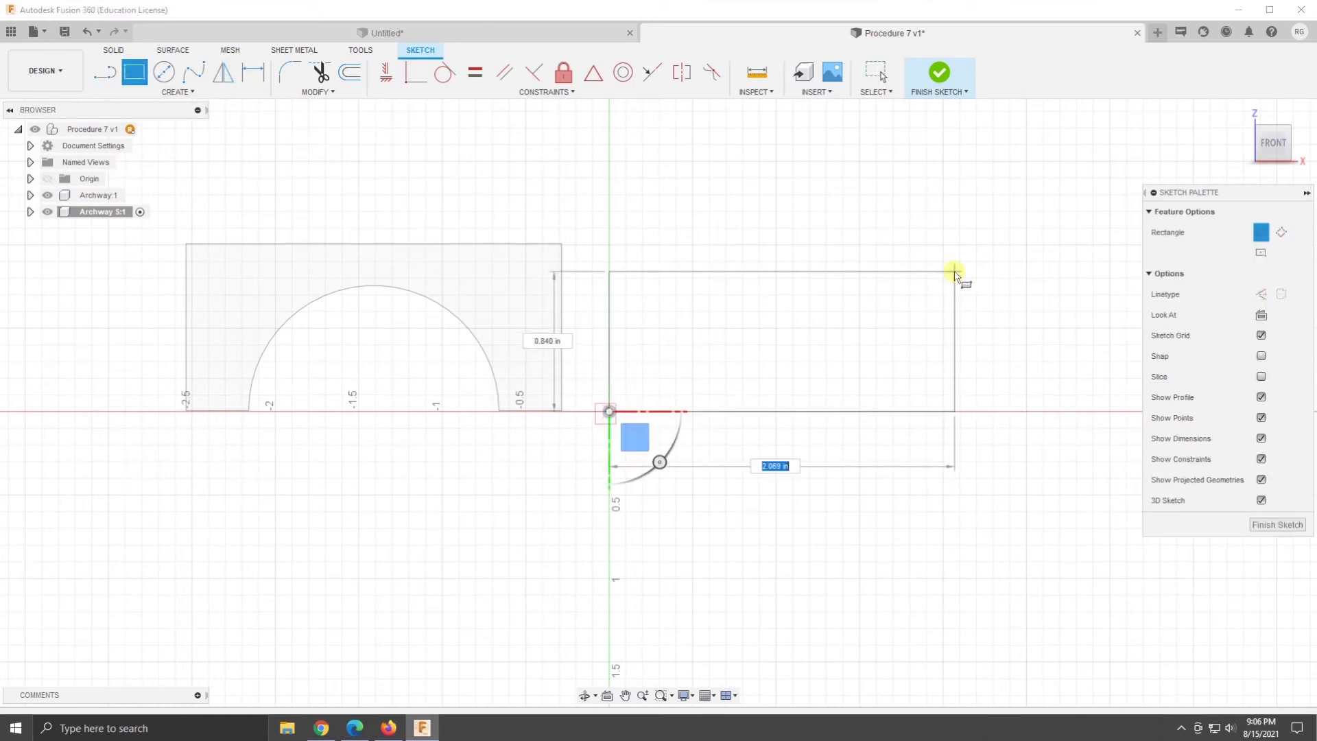
type("5")
key("Tab")
type("1")
key("Return")
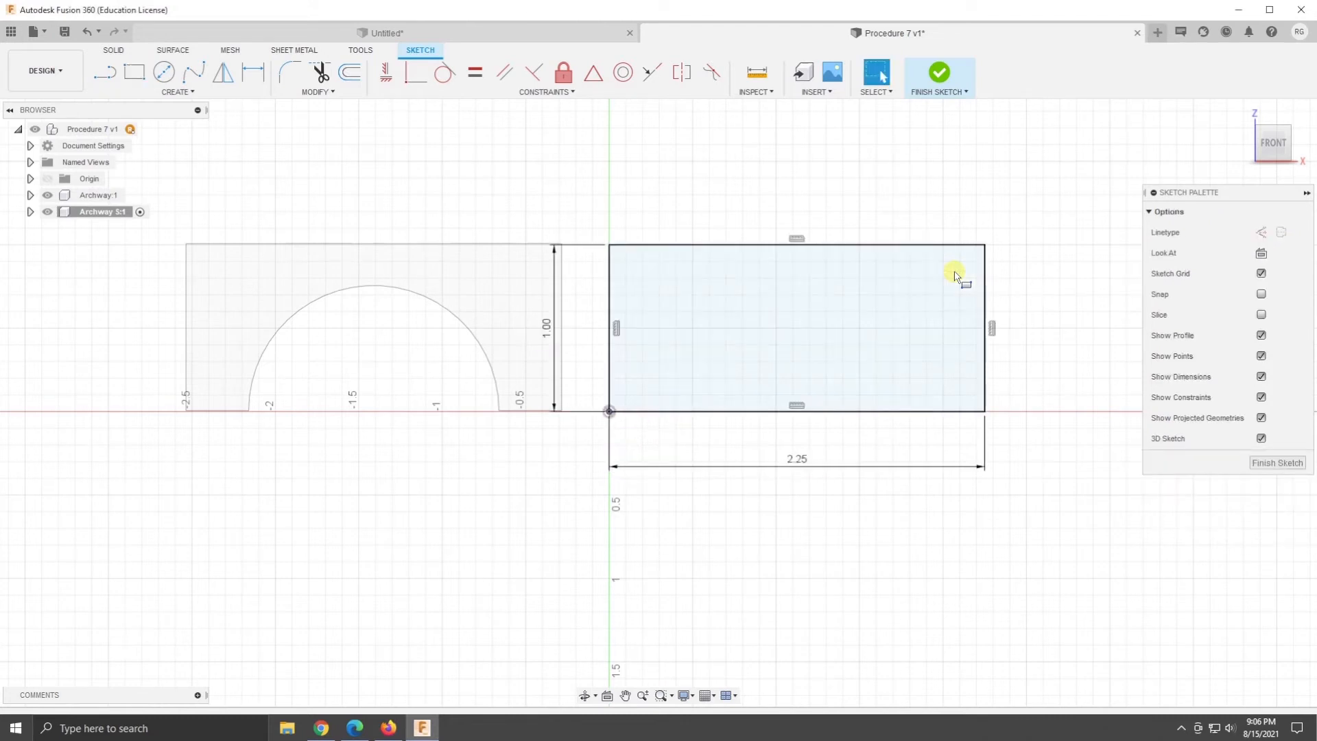
- Add a 1.5 in diameter circle centred on the midpoint of the rectangle's lower edge and finish the sketch
left_click(164, 71)
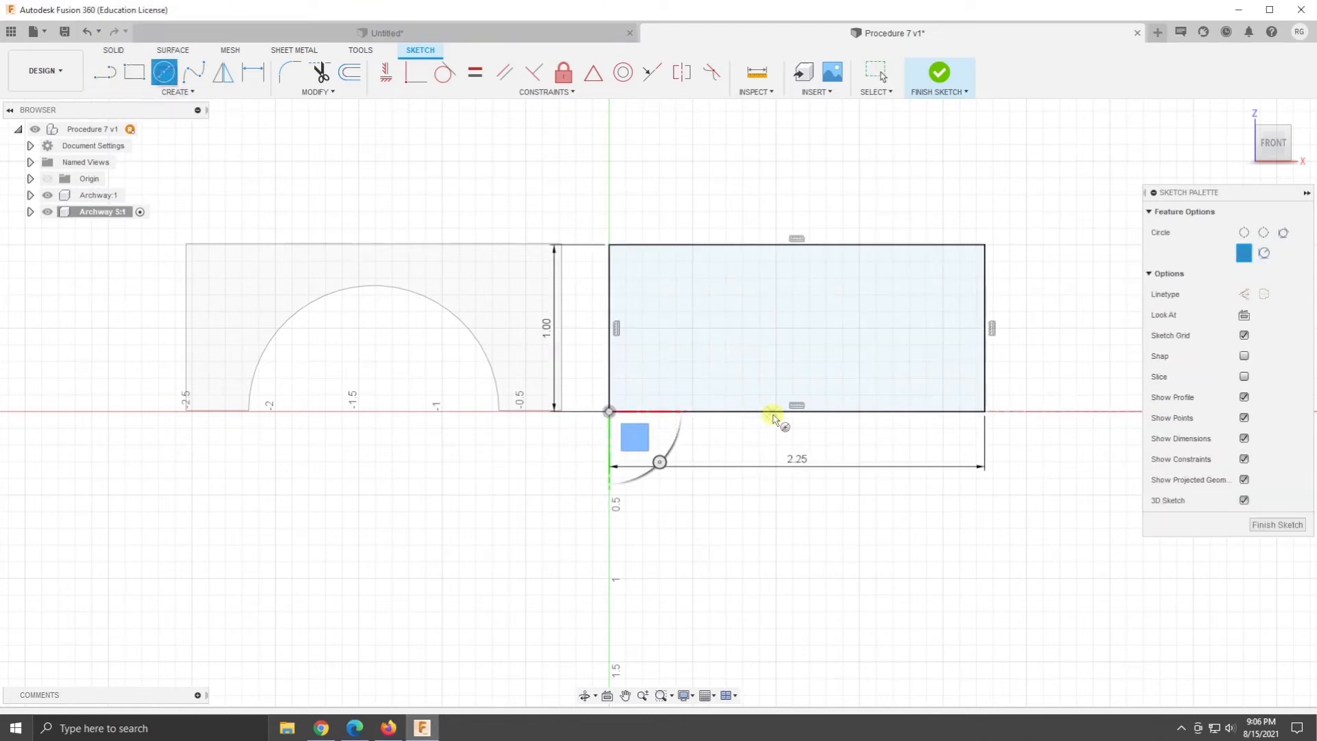
left_click(796, 412)
type("1.5")
key("Return")
key("Escape")
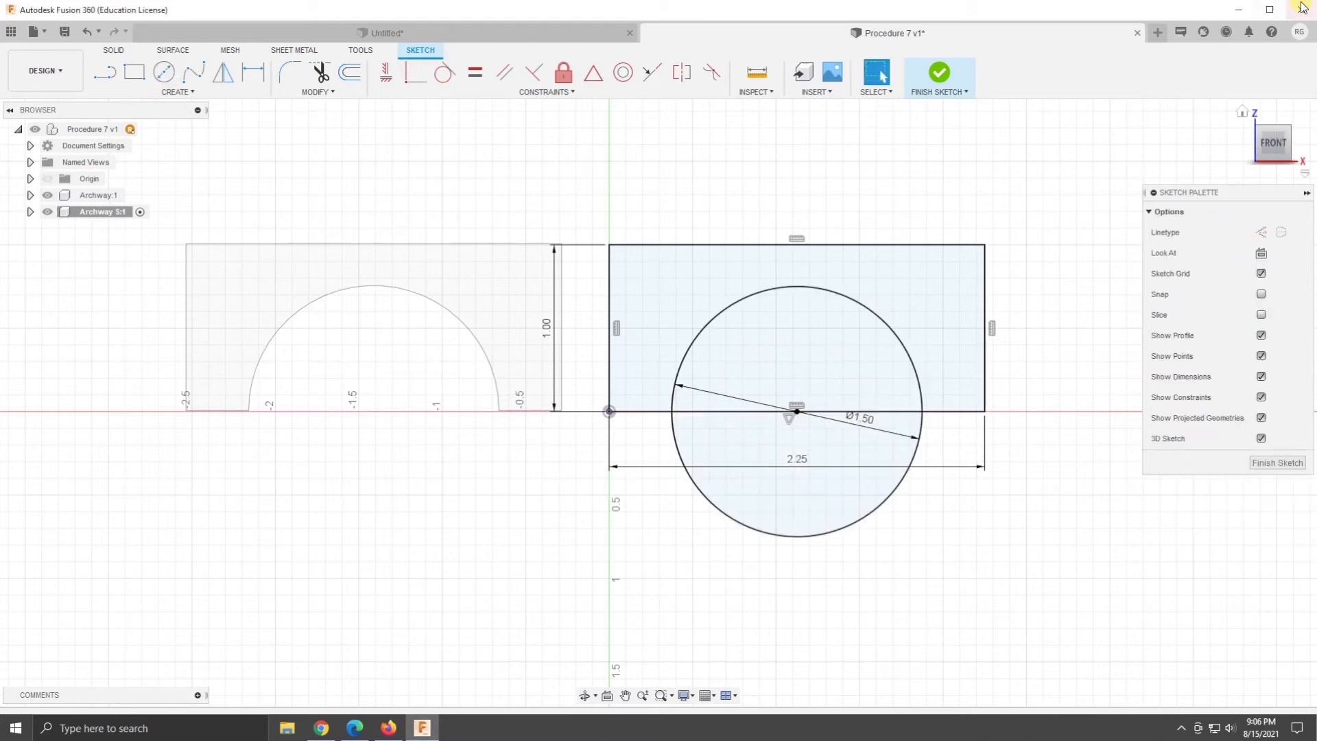
left_click(1243, 114)
left_click(938, 71)
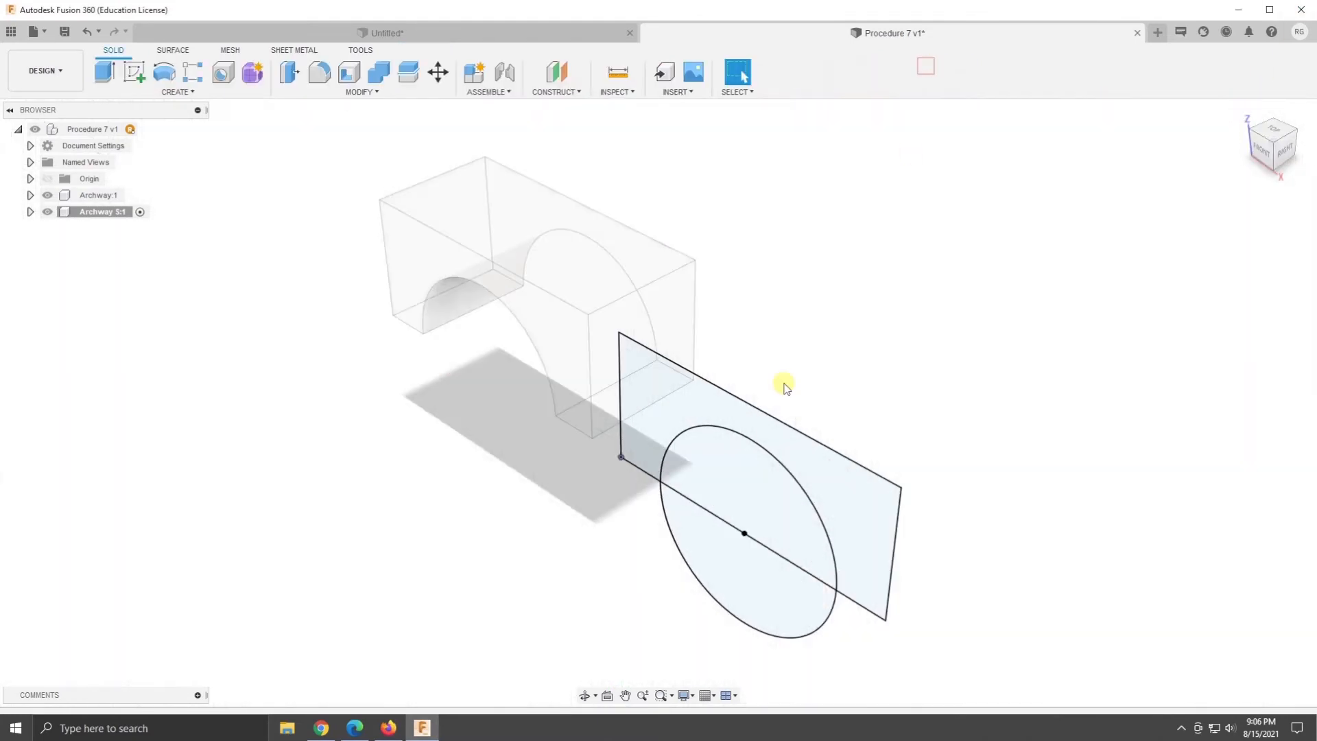
- Extrude the rectangle profile around the arch 1.00 in as a new body and activate the top-level Procedure 7 component
right_click(687, 429)
left_click(742, 383)
left_click_drag(754, 430, 866, 370)
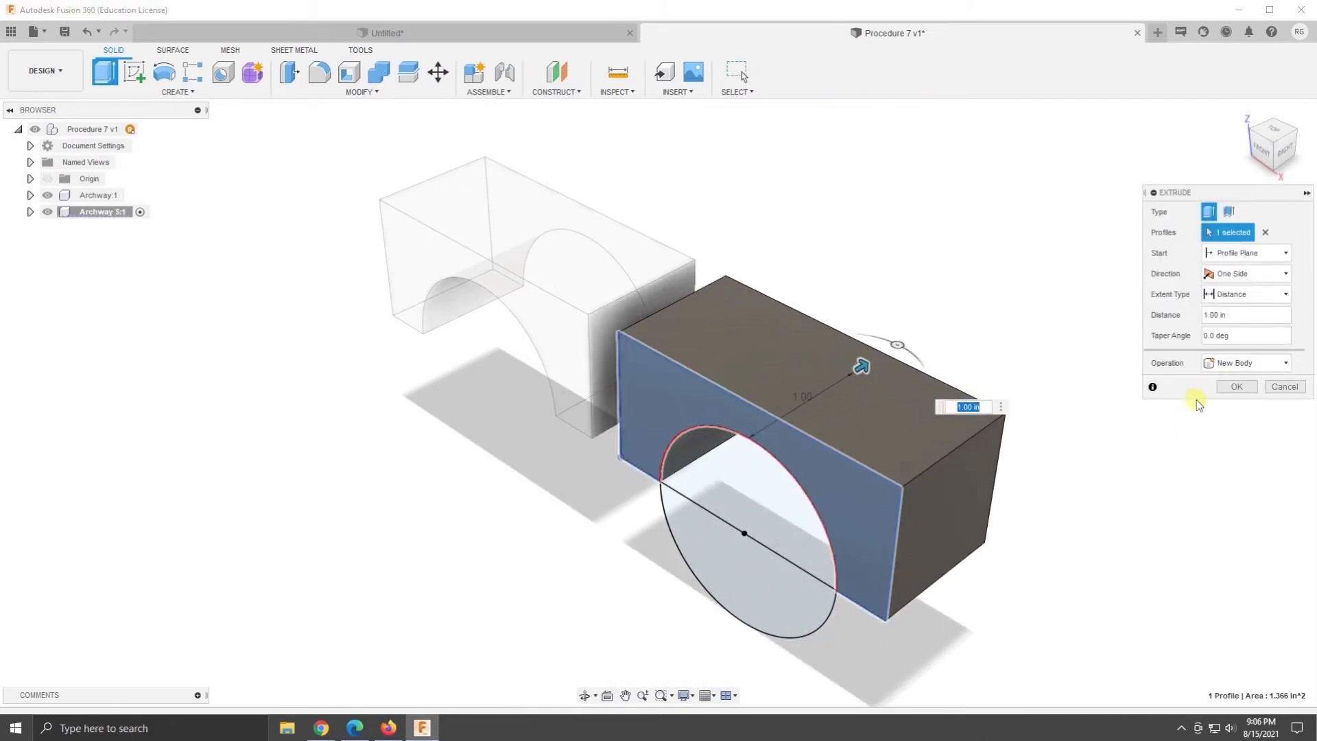
key("Return")
middle_click_drag(1048, 668, 961, 608, "shift")
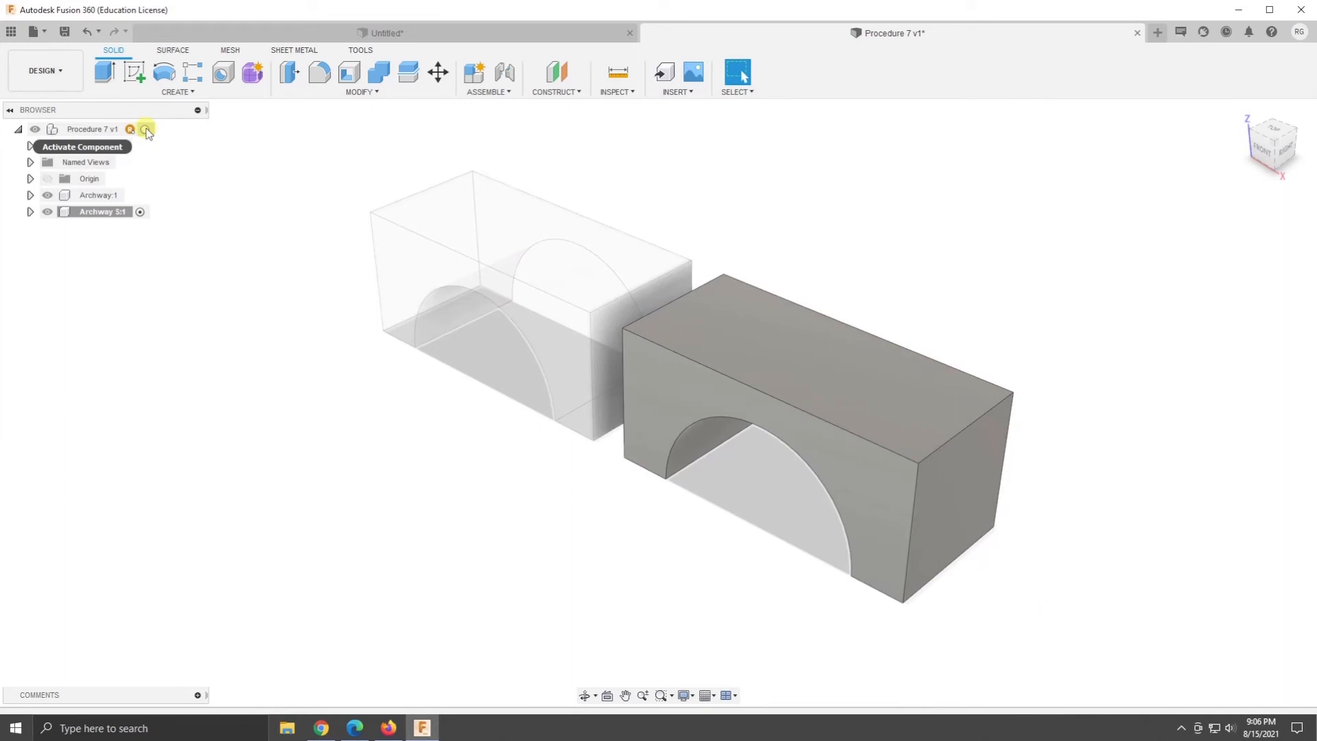
left_click(146, 131)
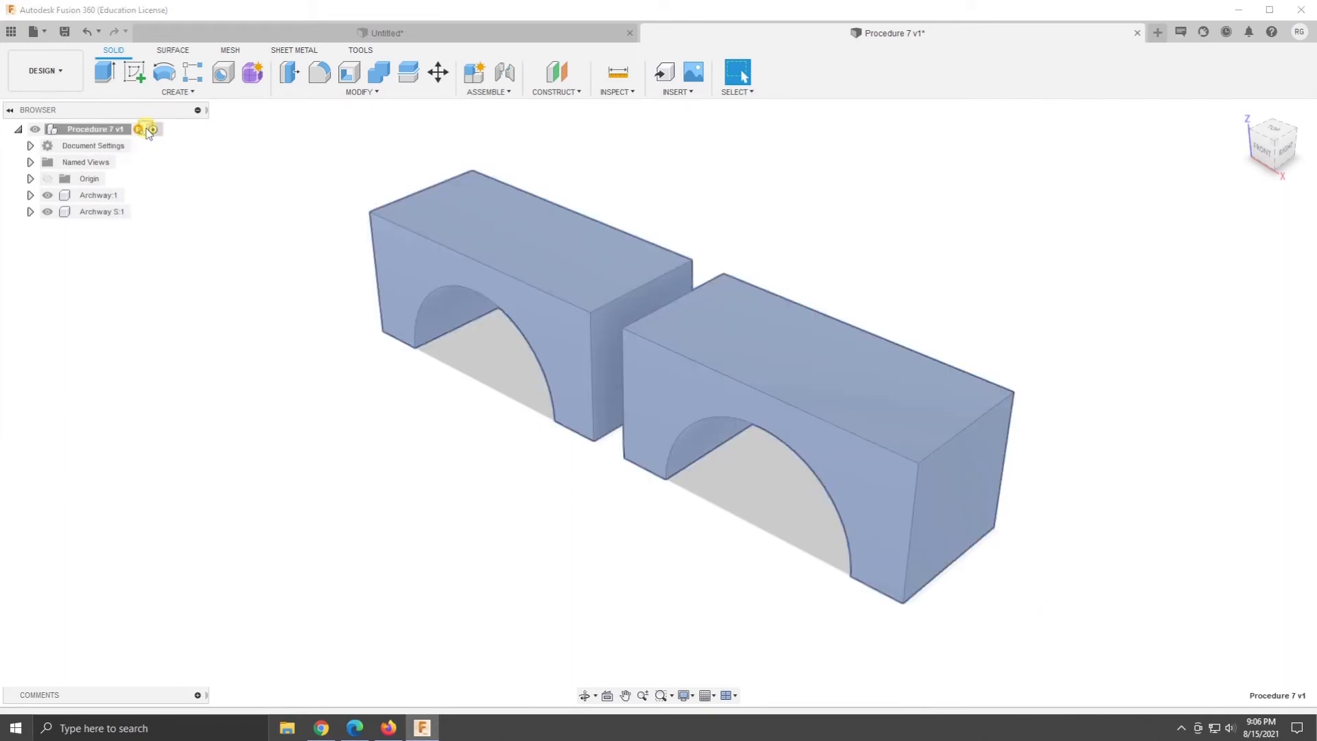
middle_click_drag(747, 588, 541, 508, "shift")
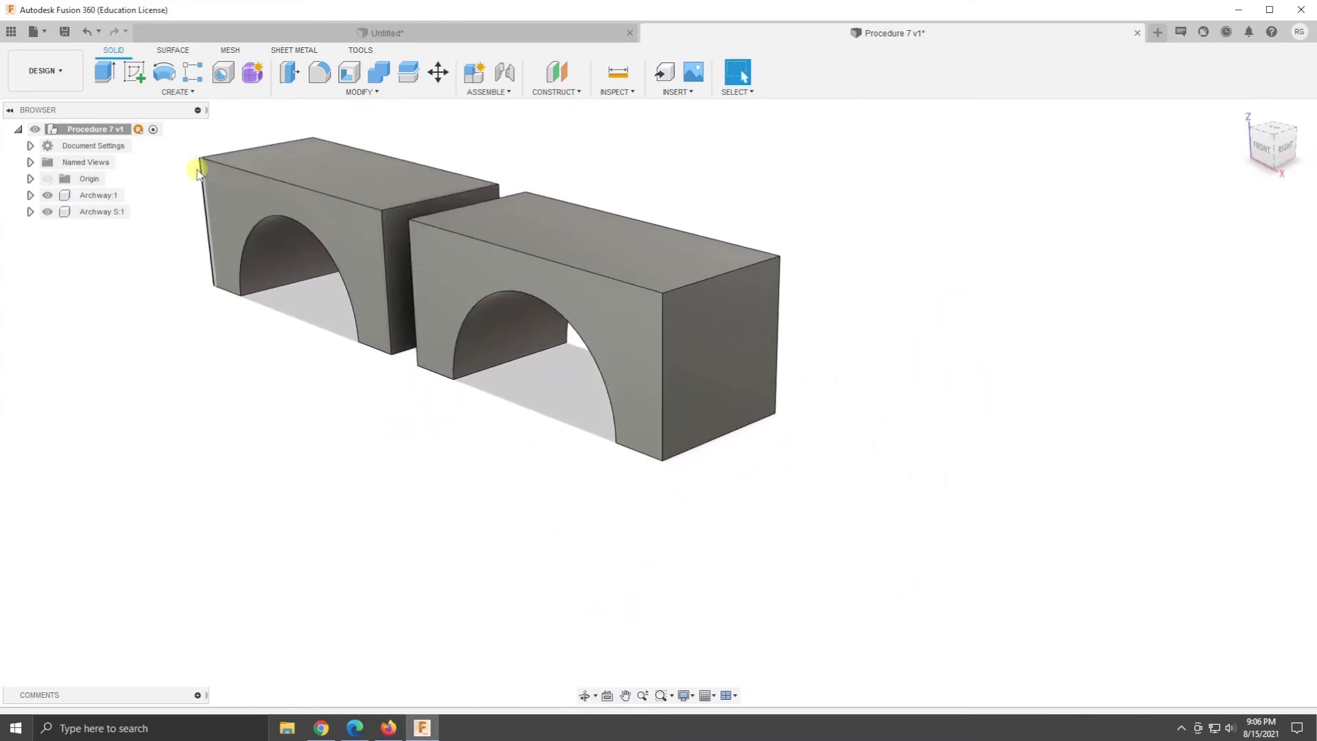
left_click(133, 71)
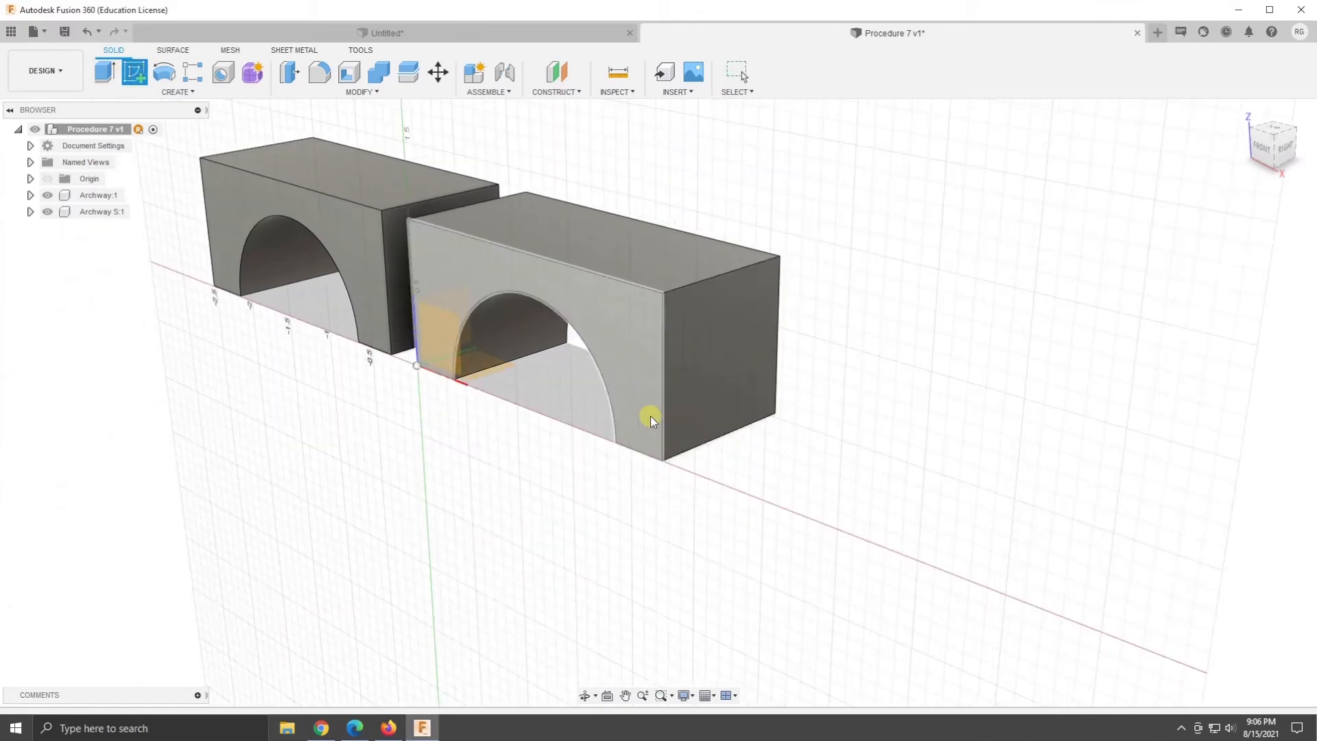
left_click(435, 332)
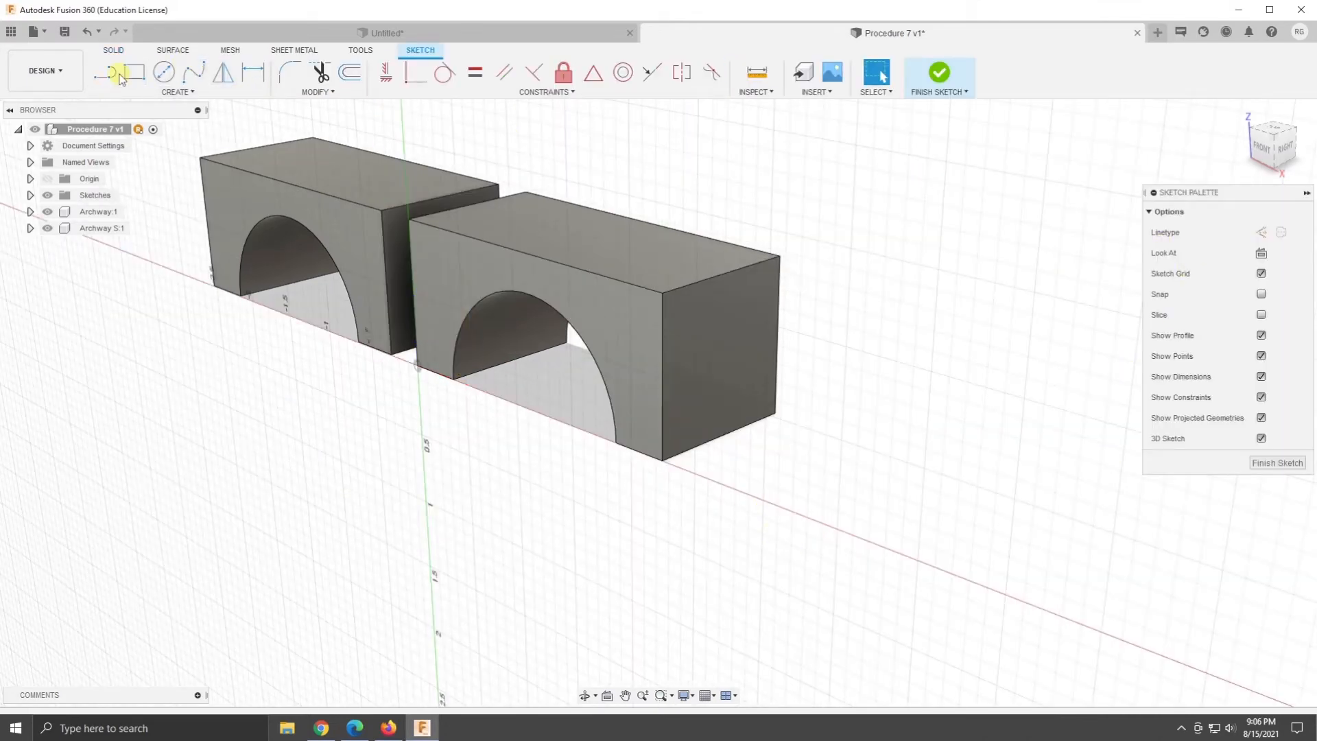
left_click(193, 93)
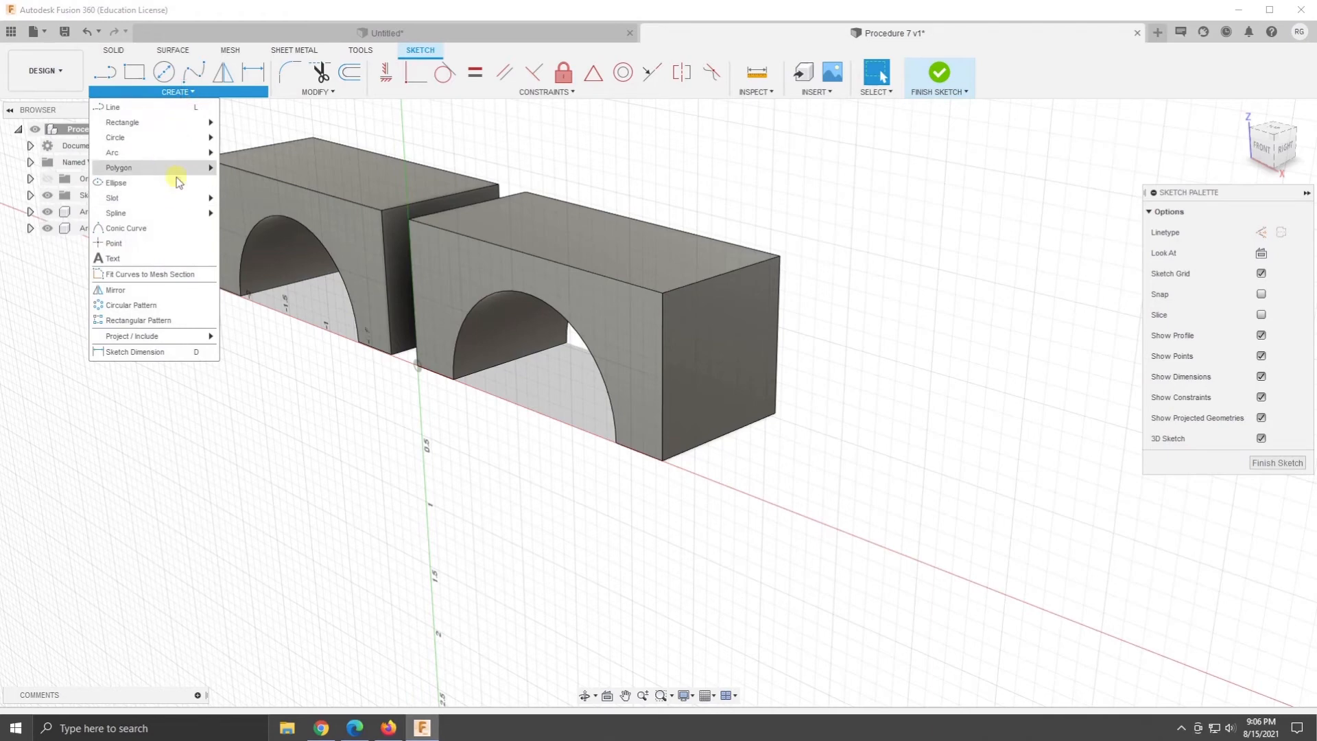
left_click(1069, 150)
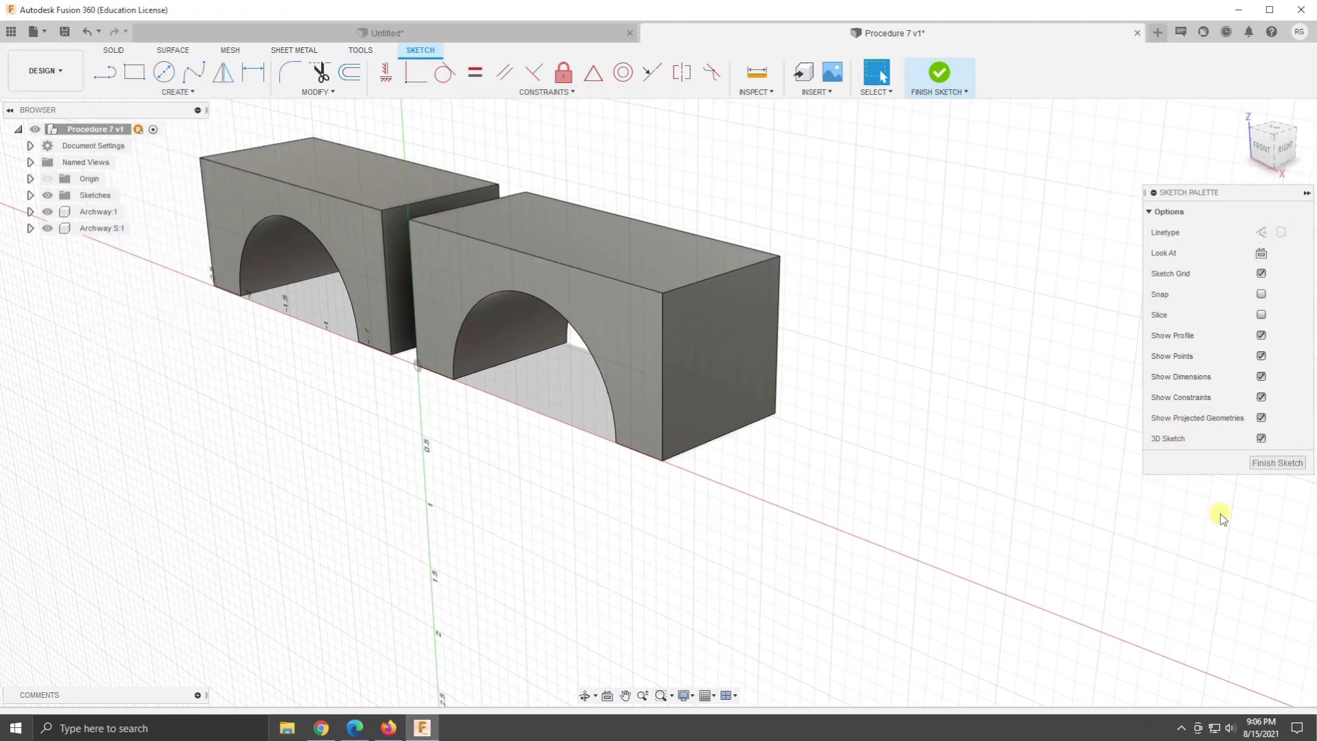
left_click(1276, 462)
- Try to create another active internal component under the Procedure 7 design
right_click(69, 134)
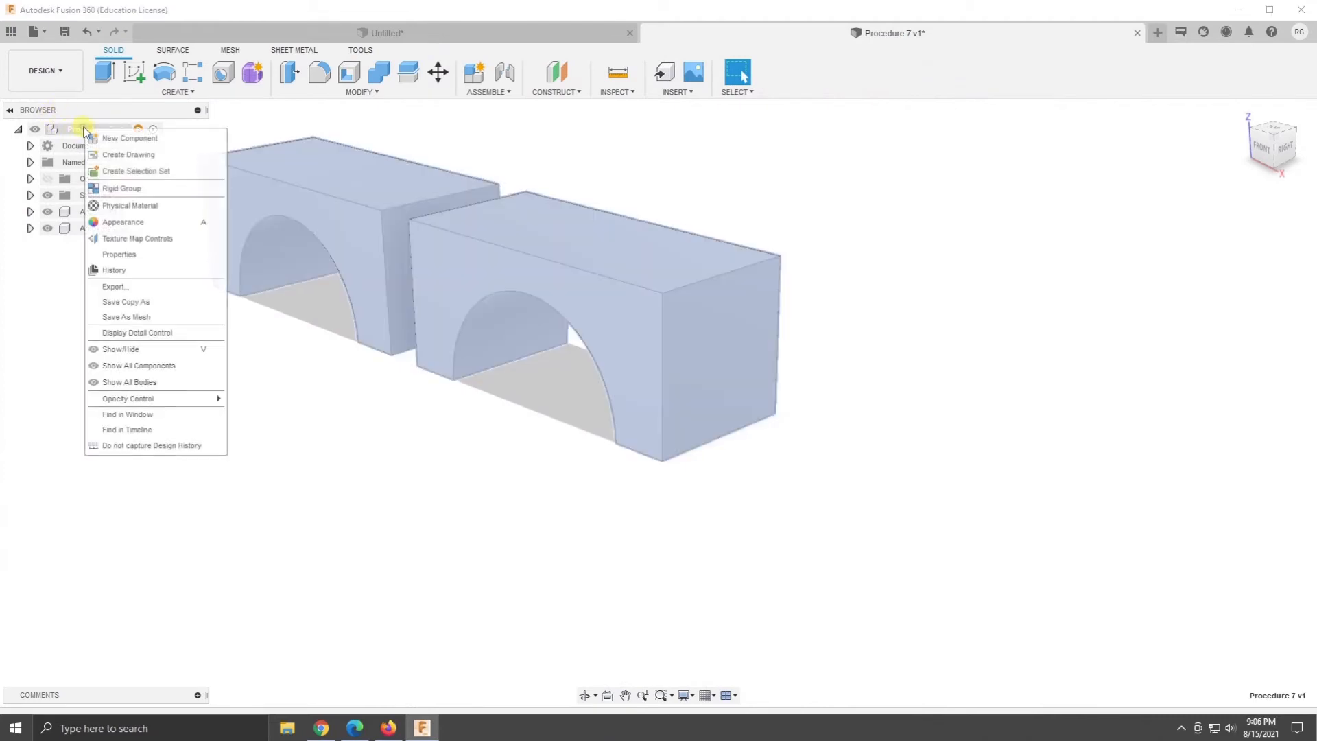
left_click(130, 139)
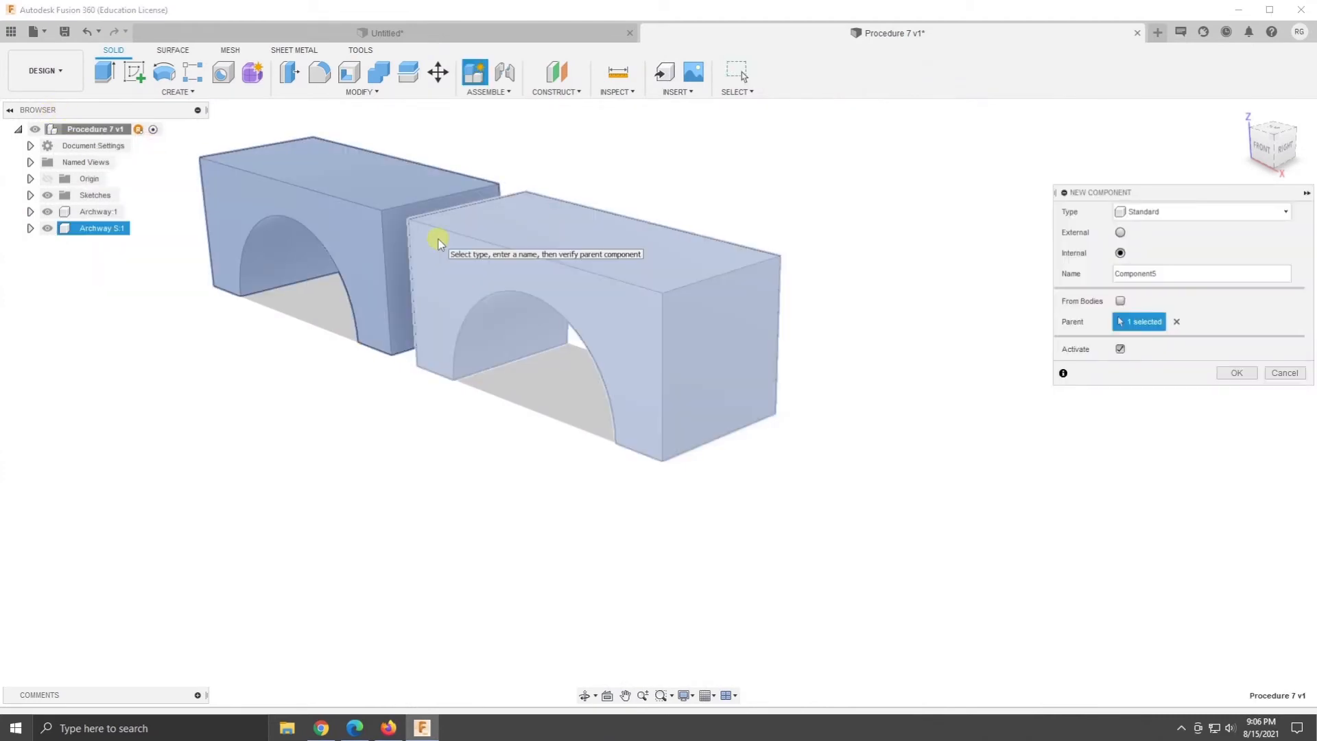
key("Return")
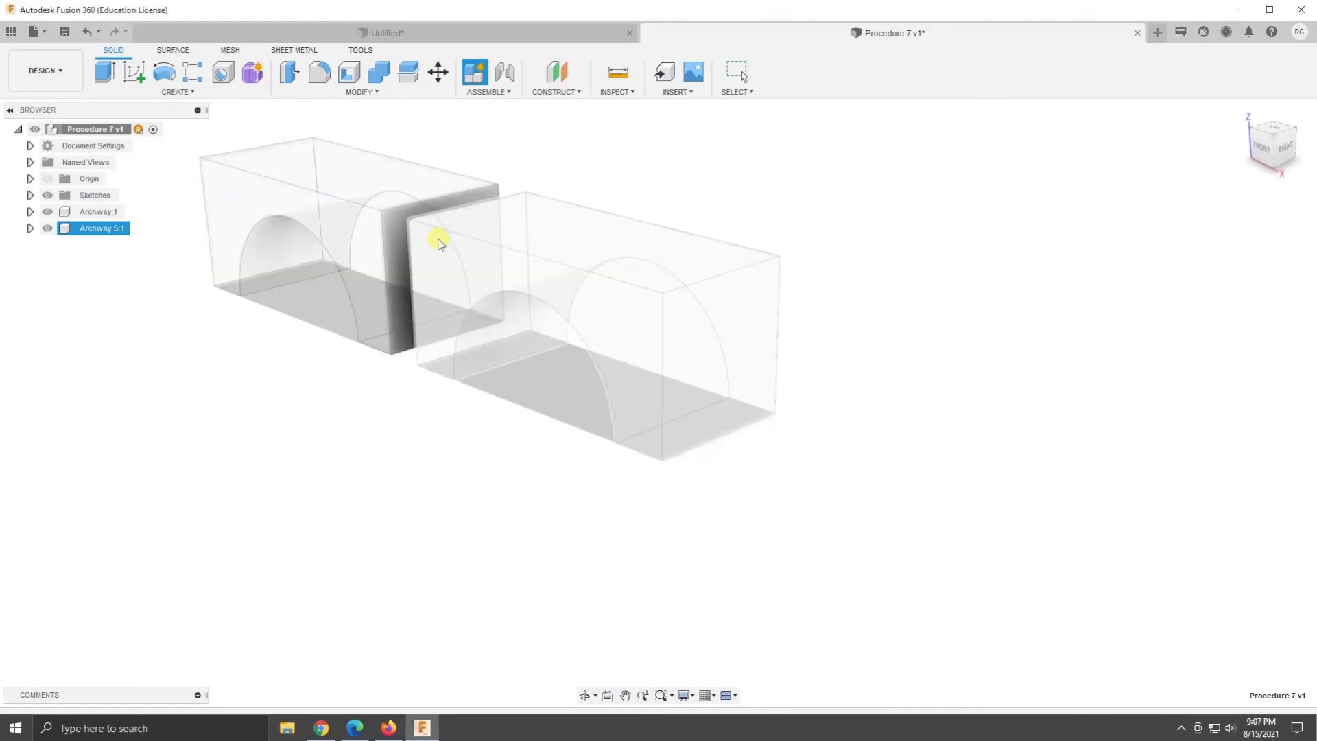
key("o")
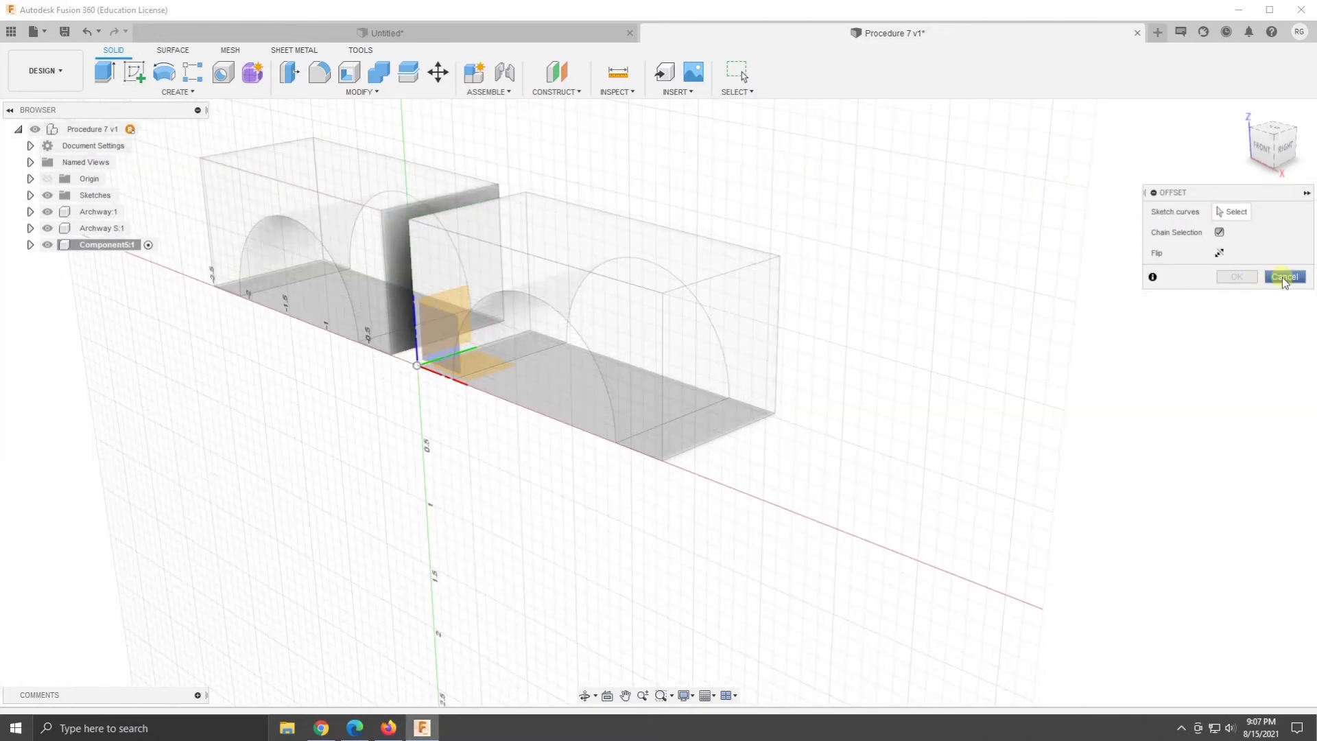
left_click(1285, 277)
- Create an active internal component named Half Round under the Procedure 7 design
right_click(92, 129)
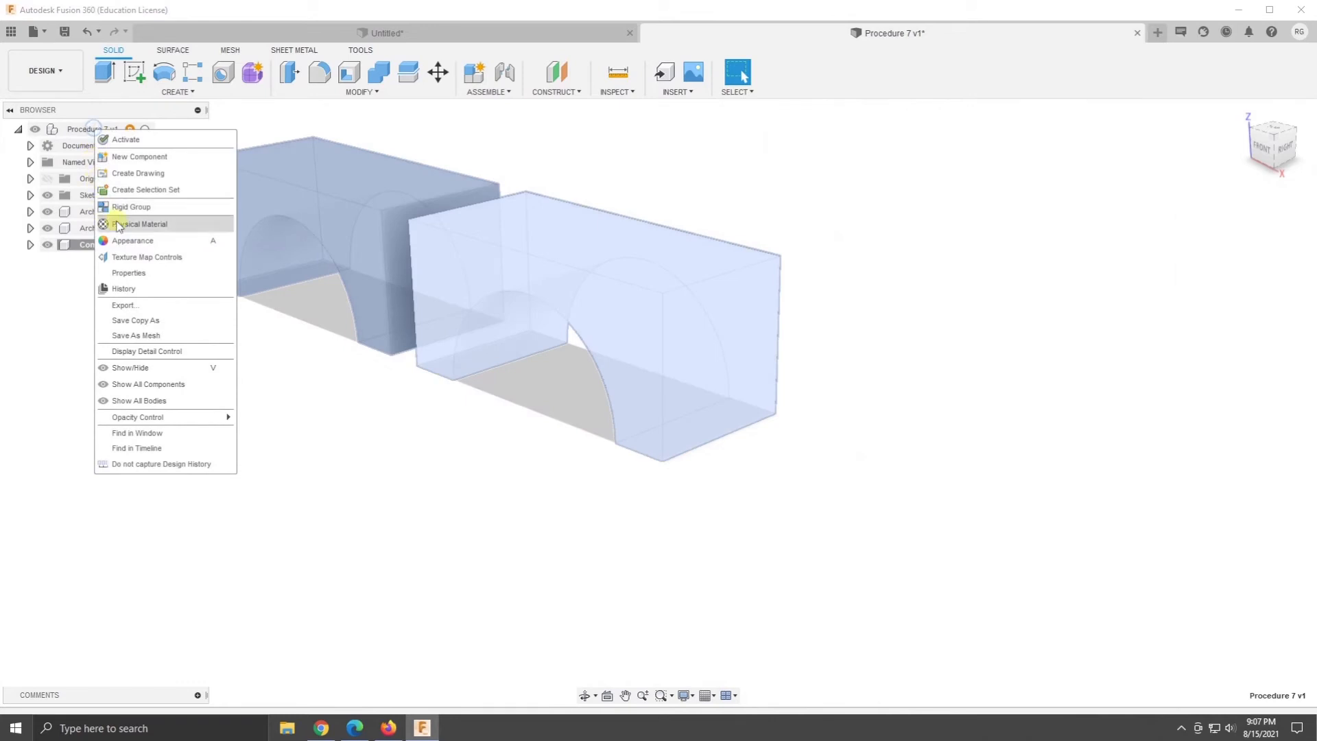
left_click(154, 158)
left_click_drag(1167, 275, 1040, 270)
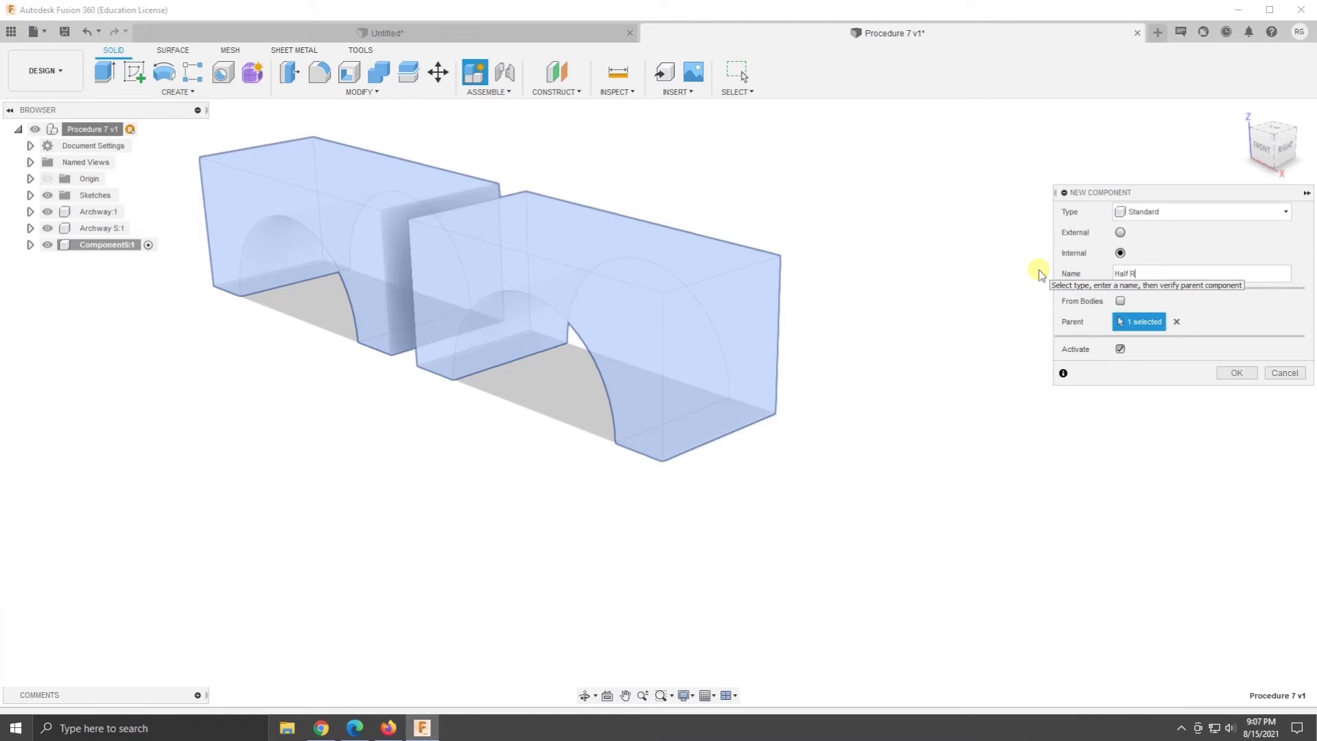
key("Return")
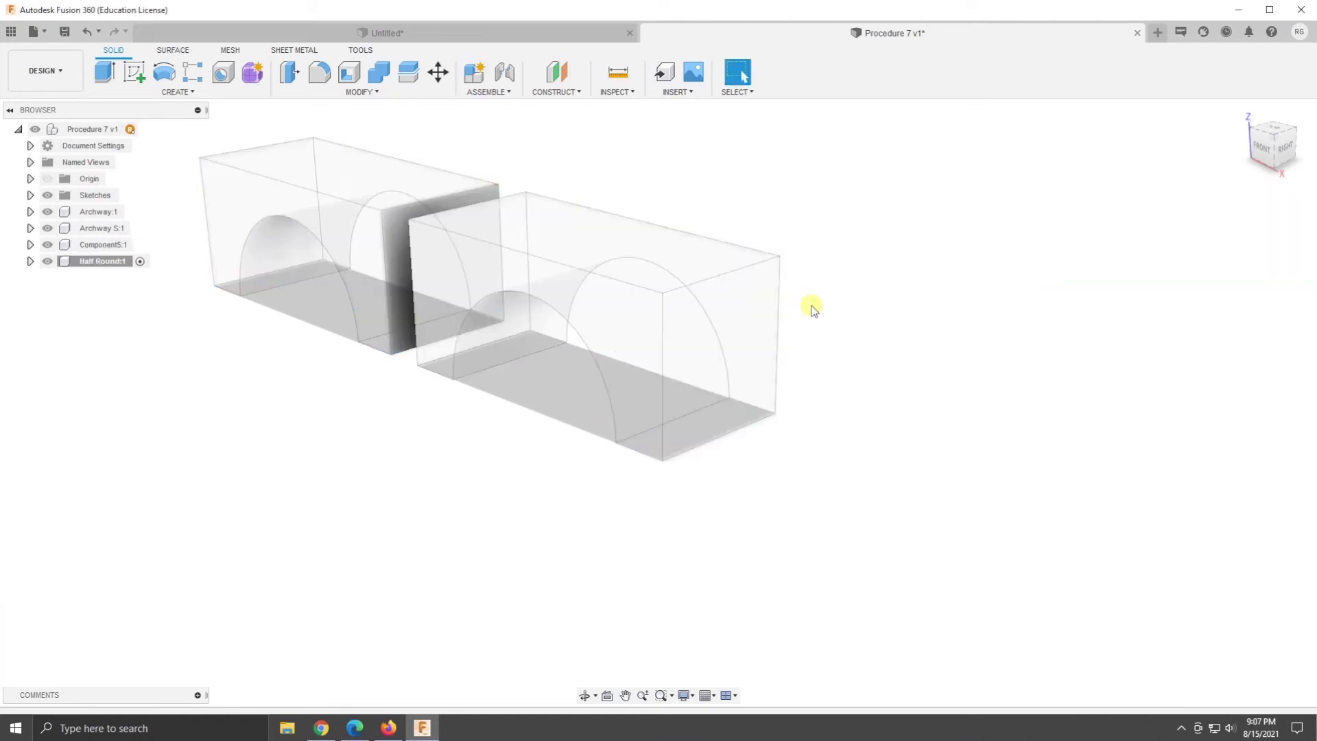
- Sketch a 180-degree centre-point arc of 0.75 in radius on the front plane, centred on the horizontal axis beyond the second archway block
left_click(134, 71)
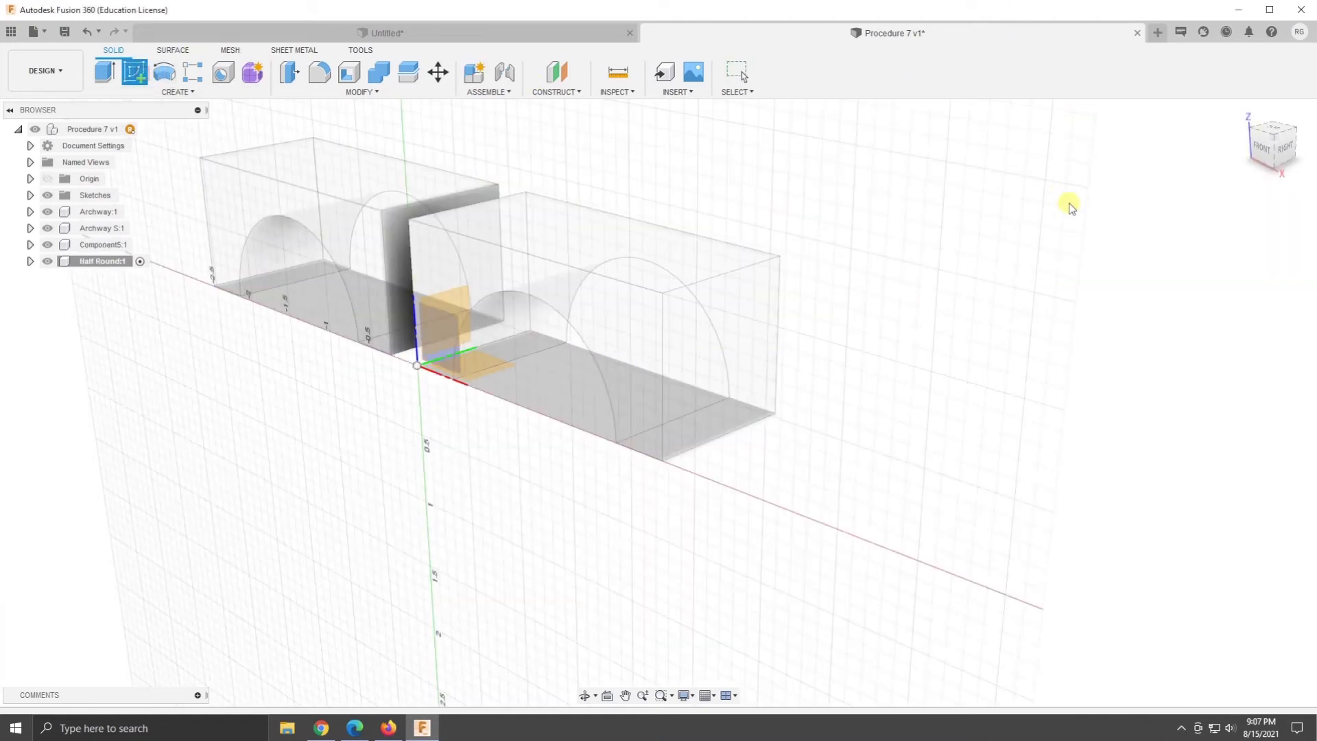
left_click(484, 314)
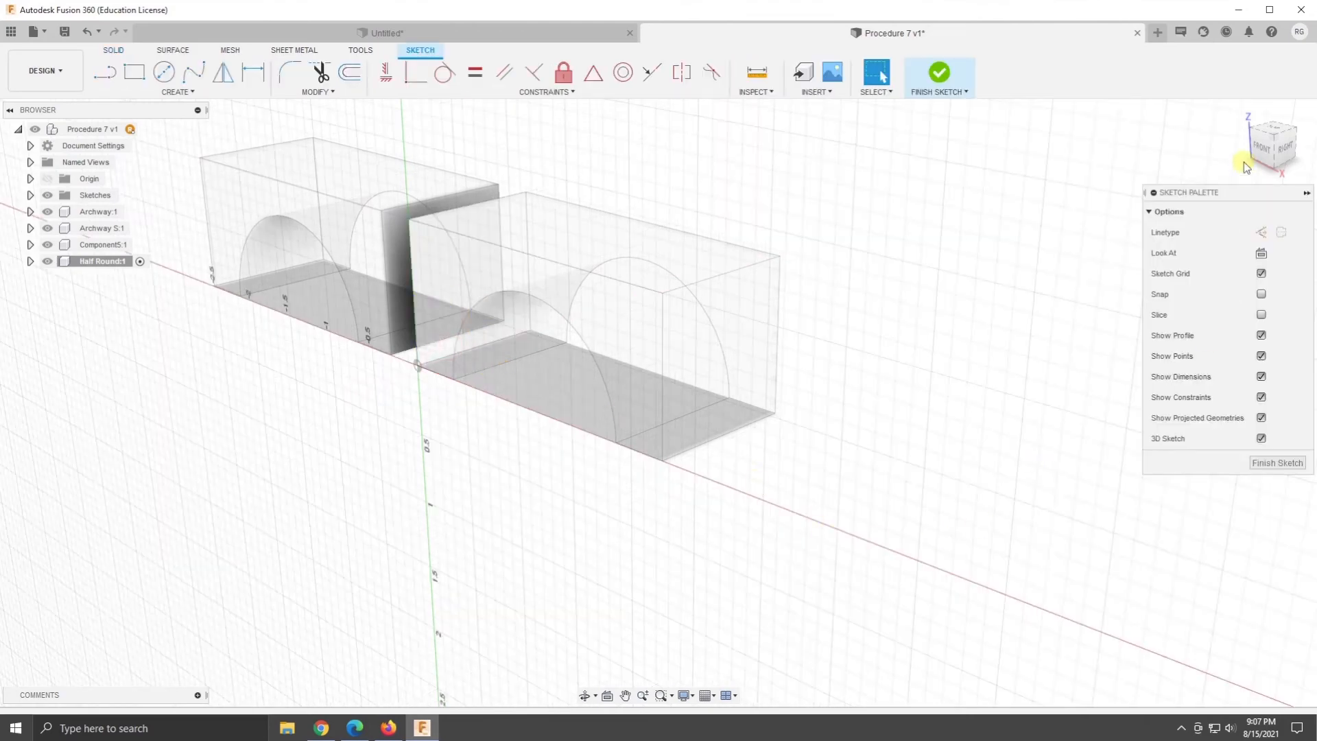
left_click(1264, 152)
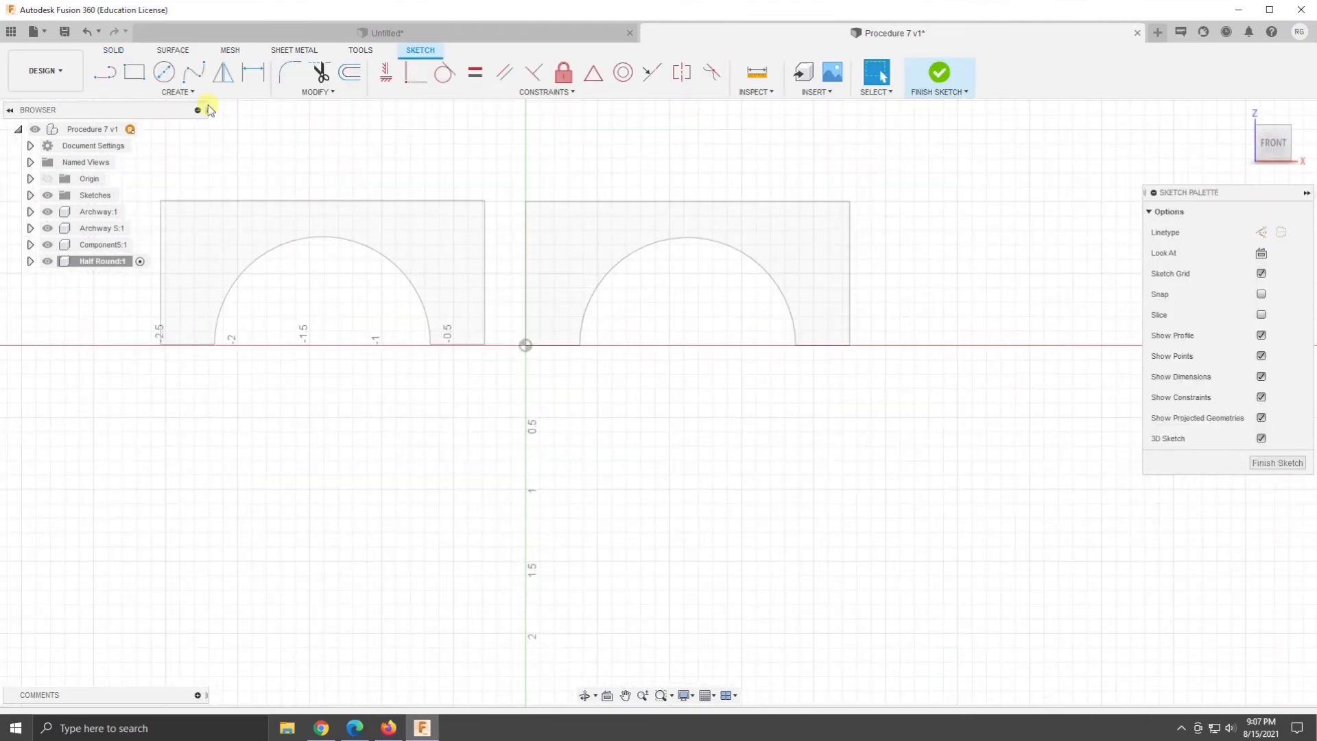
left_click(187, 96)
mouse_move(173, 152)
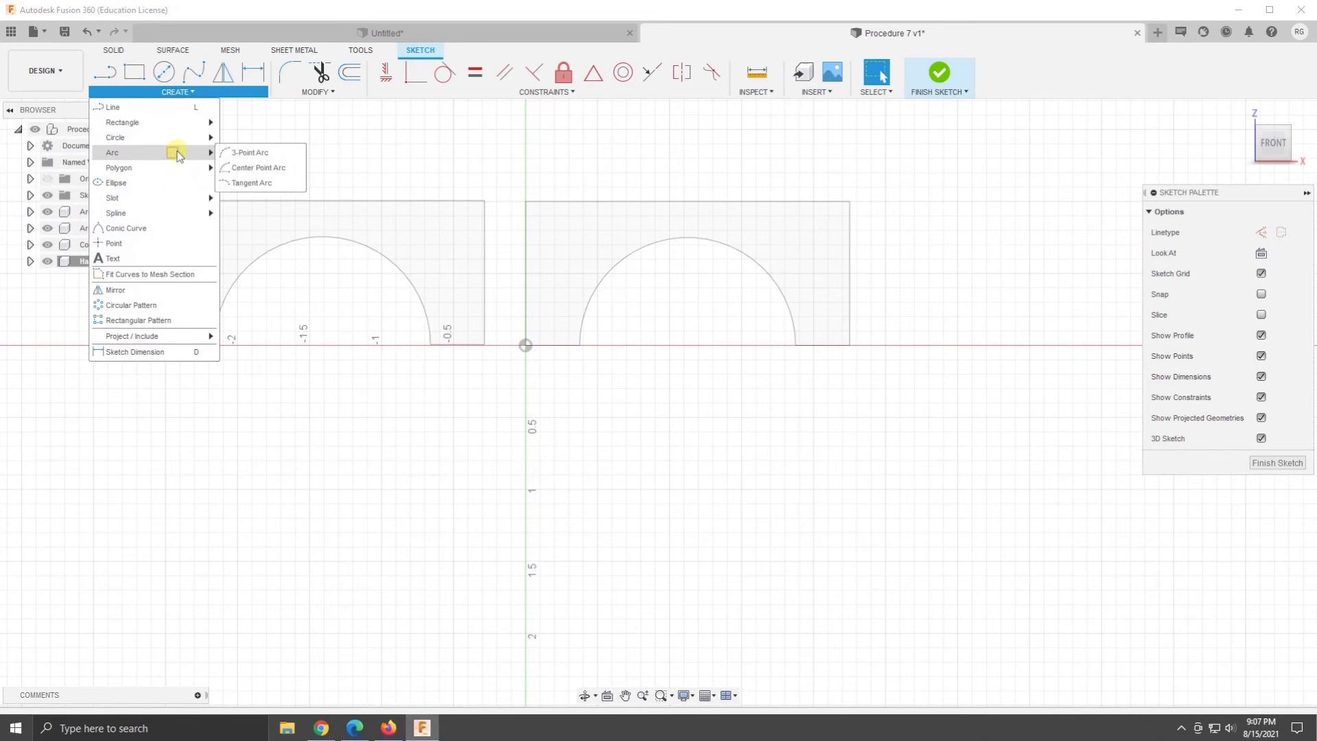
left_click(248, 172)
left_click(525, 345)
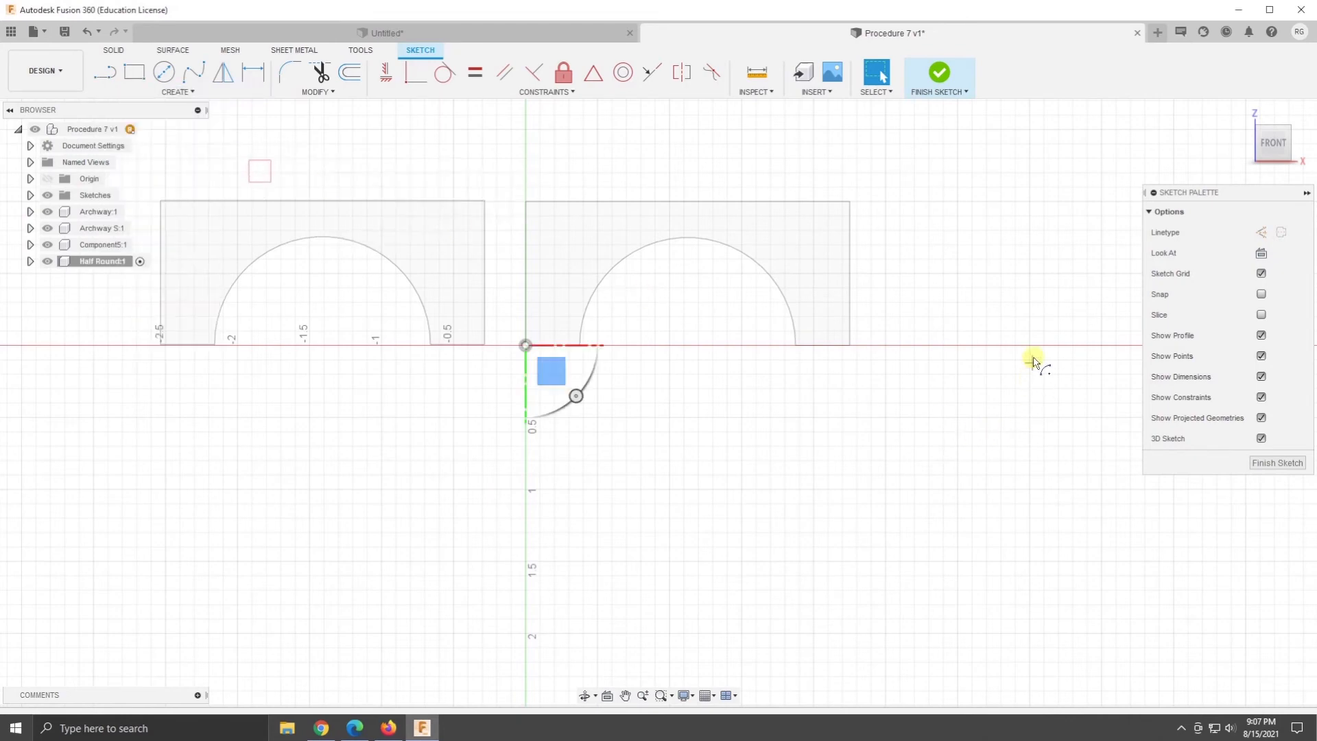
left_click(975, 344)
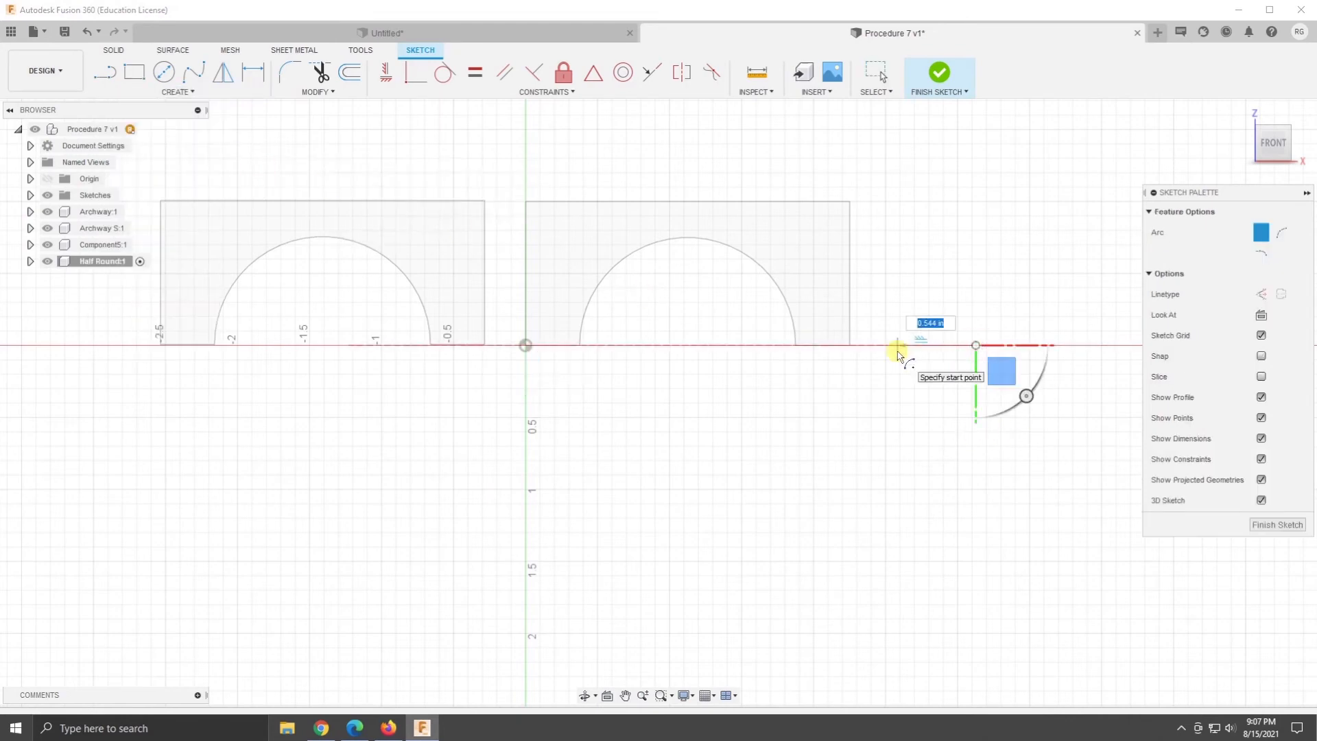
key("Return")
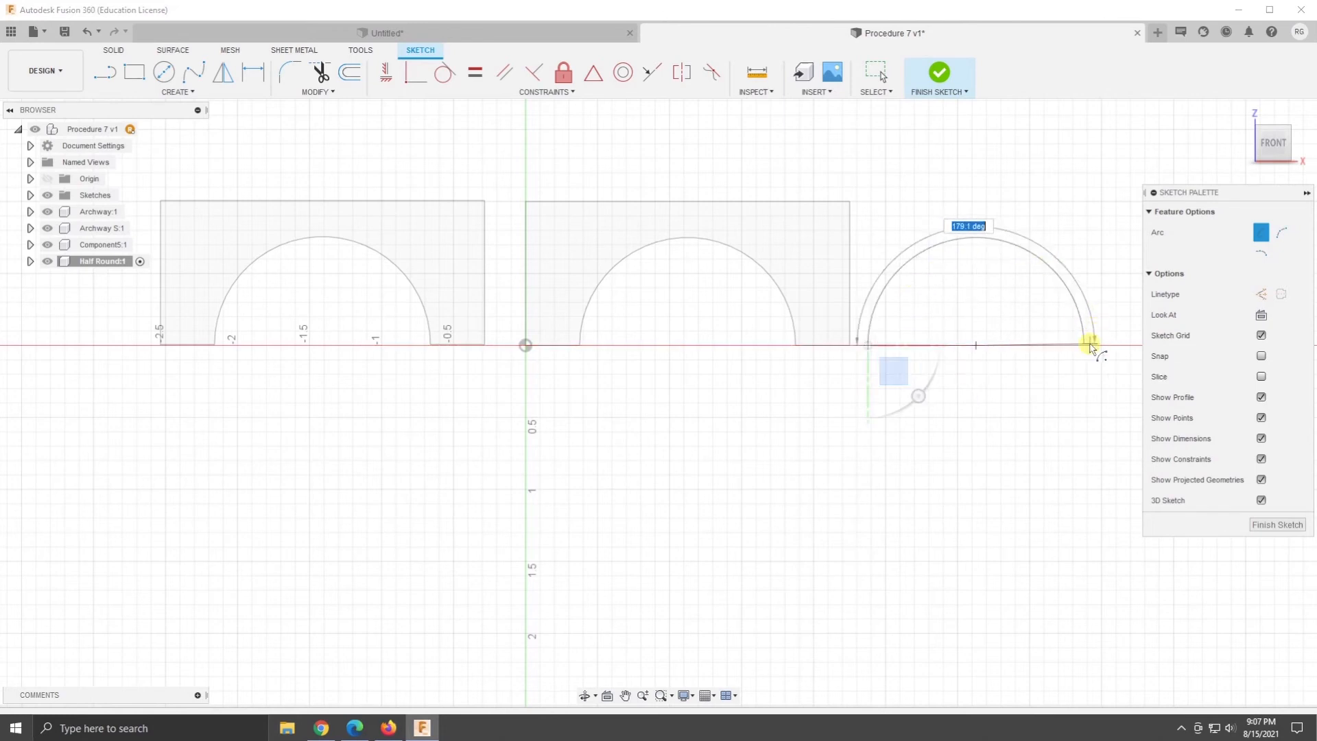
type("180")
key("Return")
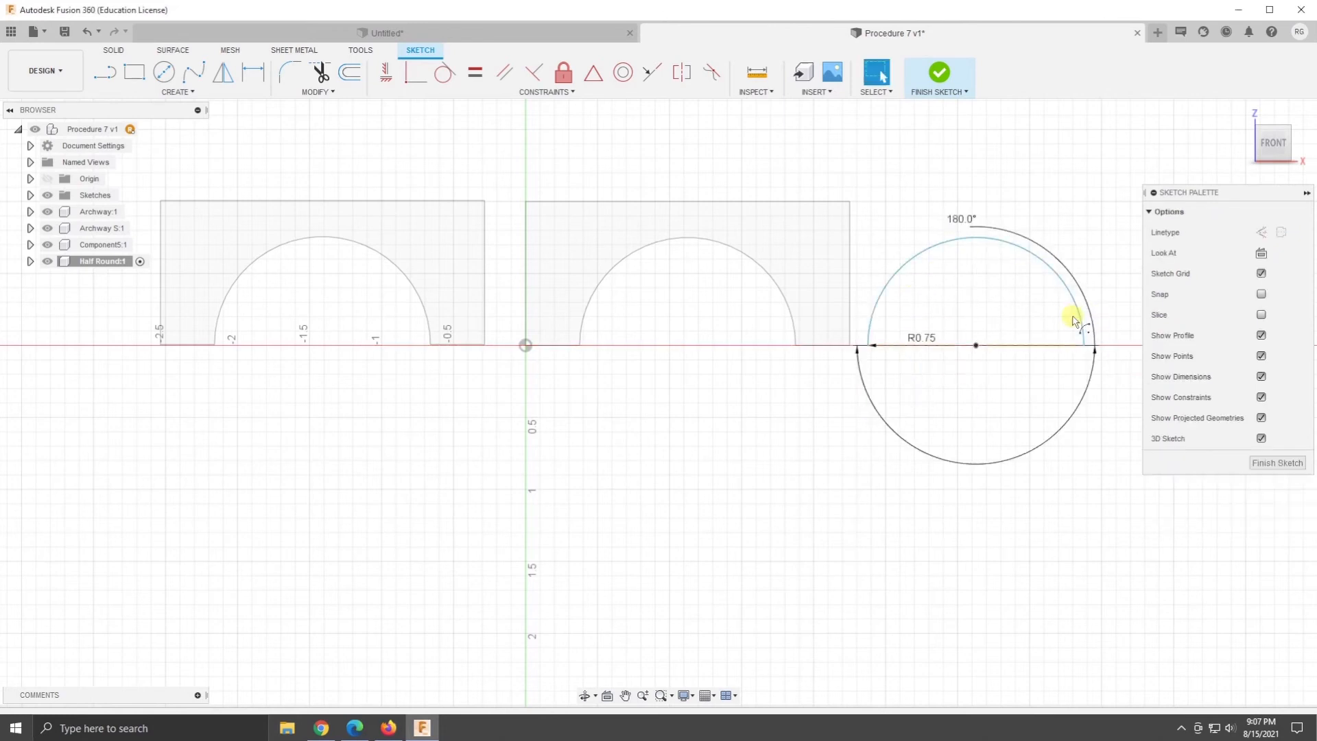
- Close the arc with a line between its two endpoints and finish the half-round sketch
left_click(104, 71)
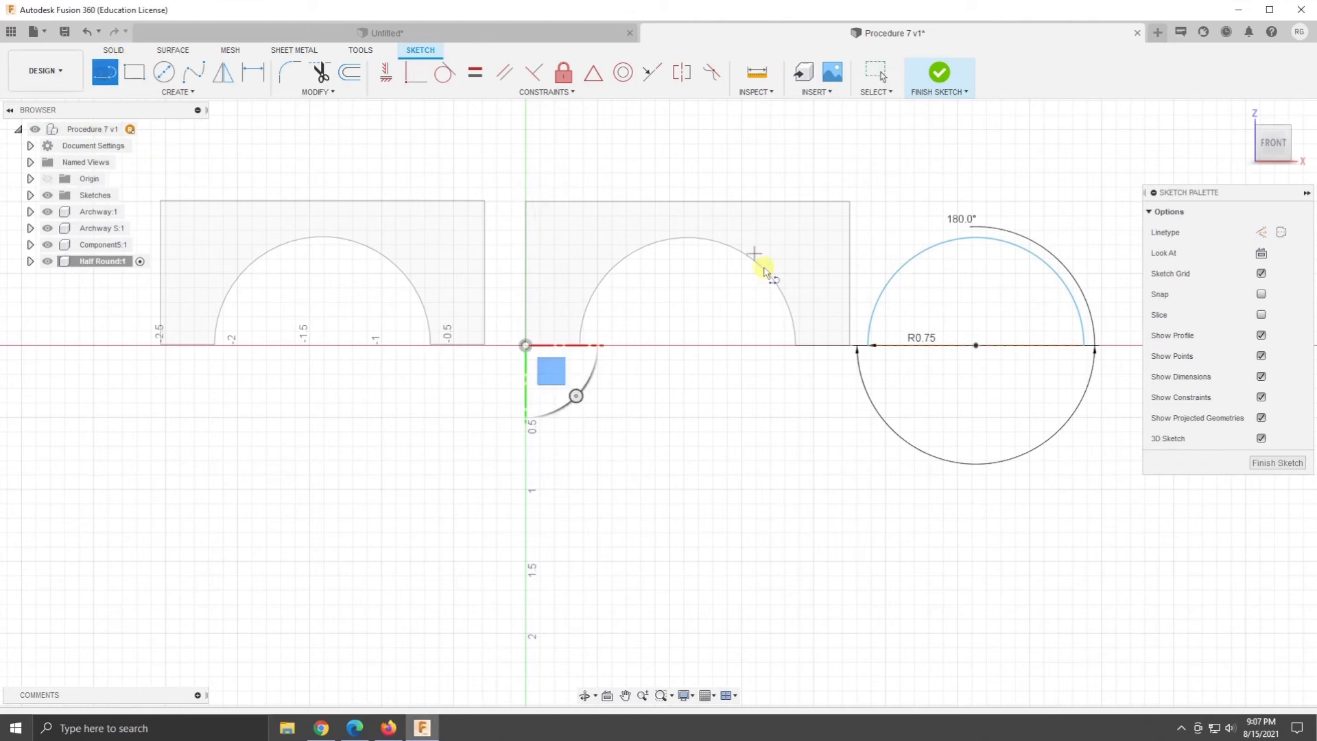
left_click(867, 345)
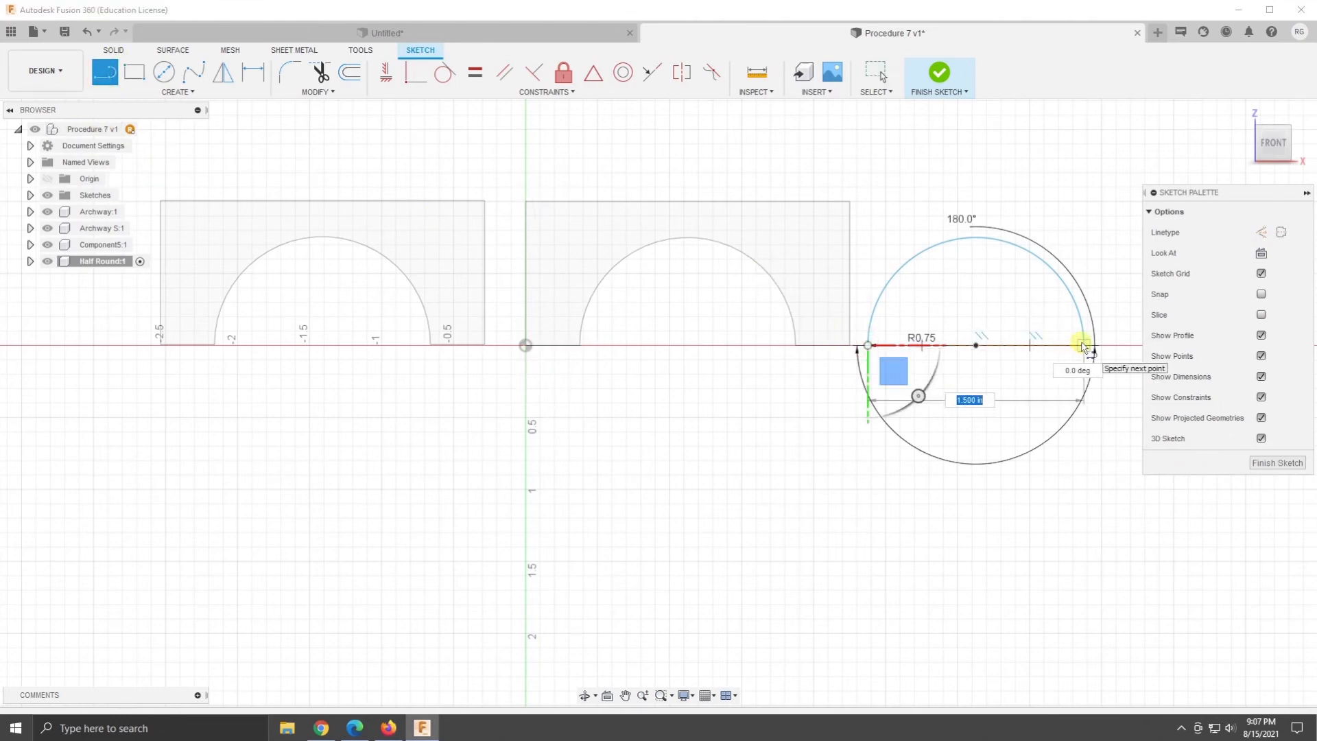
left_click(1084, 345)
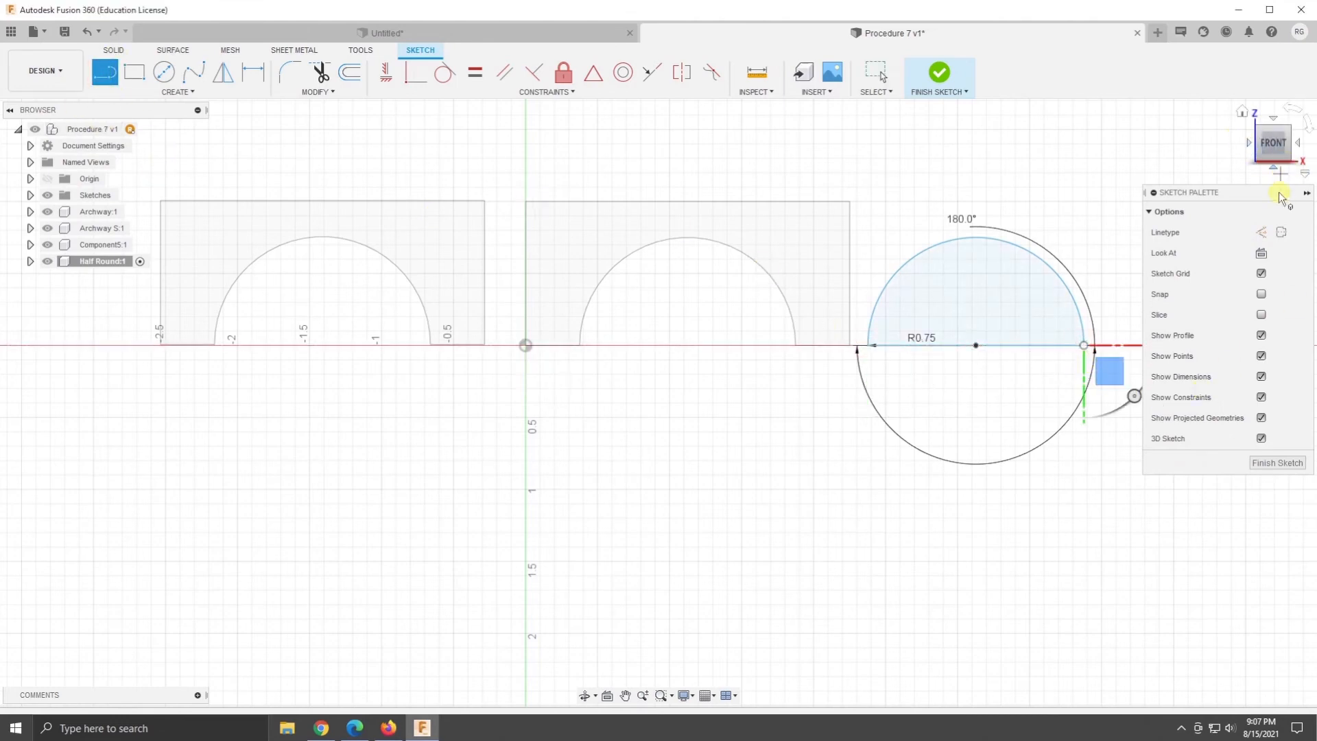
left_click(939, 71)
left_click(1242, 111)
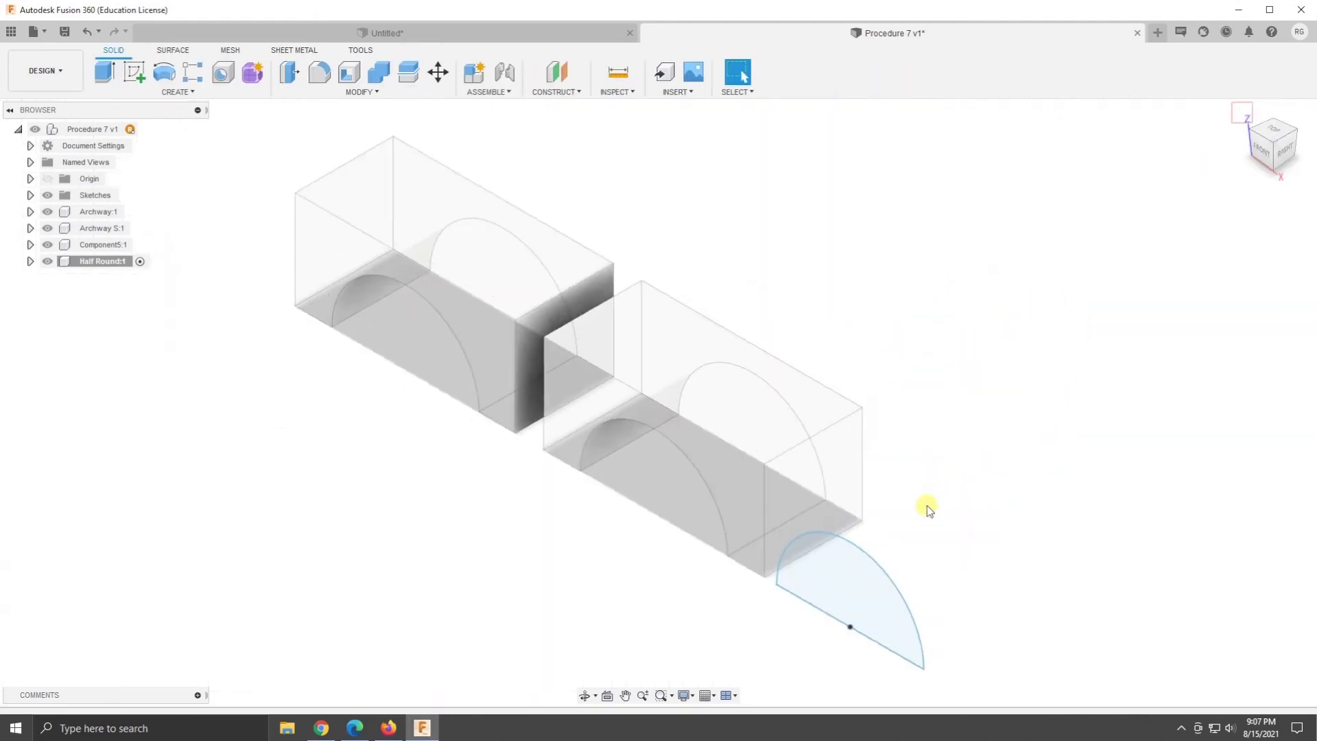
- Extrude the half-round sketch profile 1 in into a solid
left_click(849, 609)
right_click(849, 608)
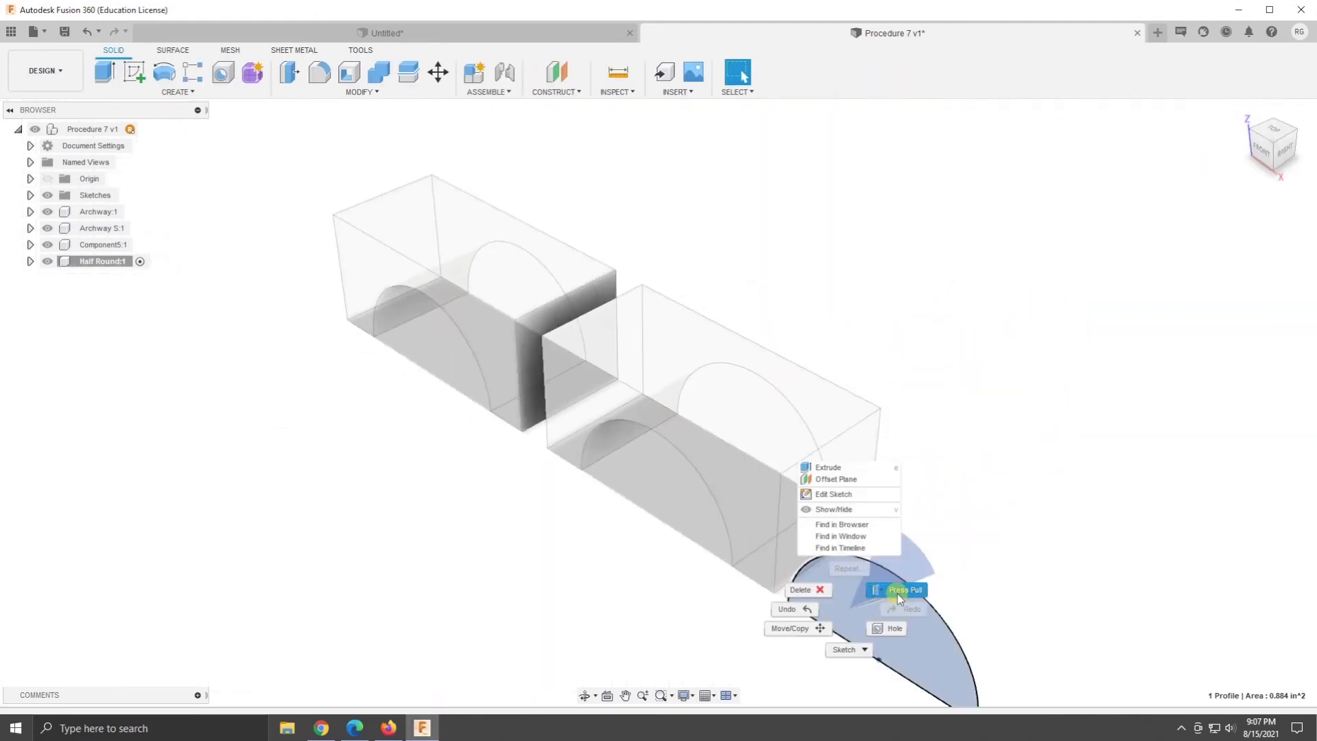
left_click(893, 591)
type("1")
key("Return")
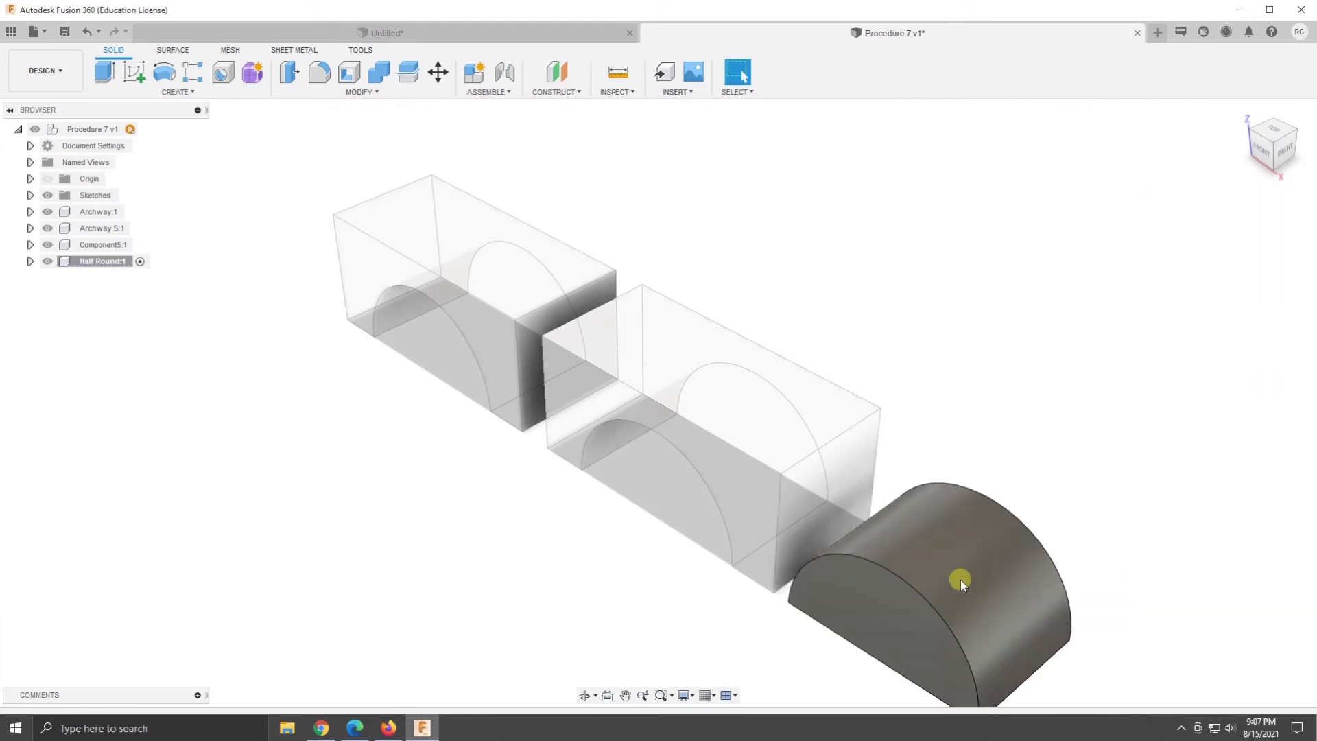
- Create a second active internal component named Half Round under the Procedure 7 design
middle_click_drag(1105, 426, 867, 244)
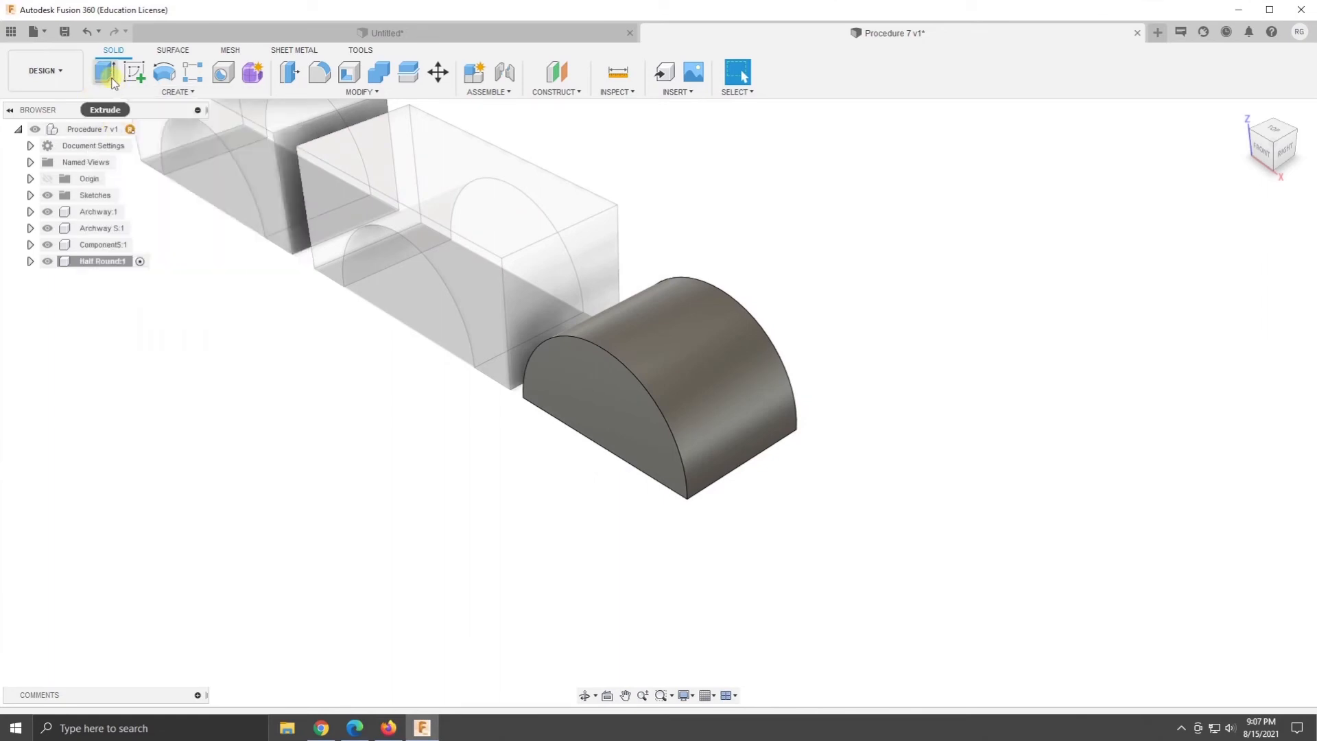
right_click(106, 135)
left_click(147, 158)
left_click(1164, 273)
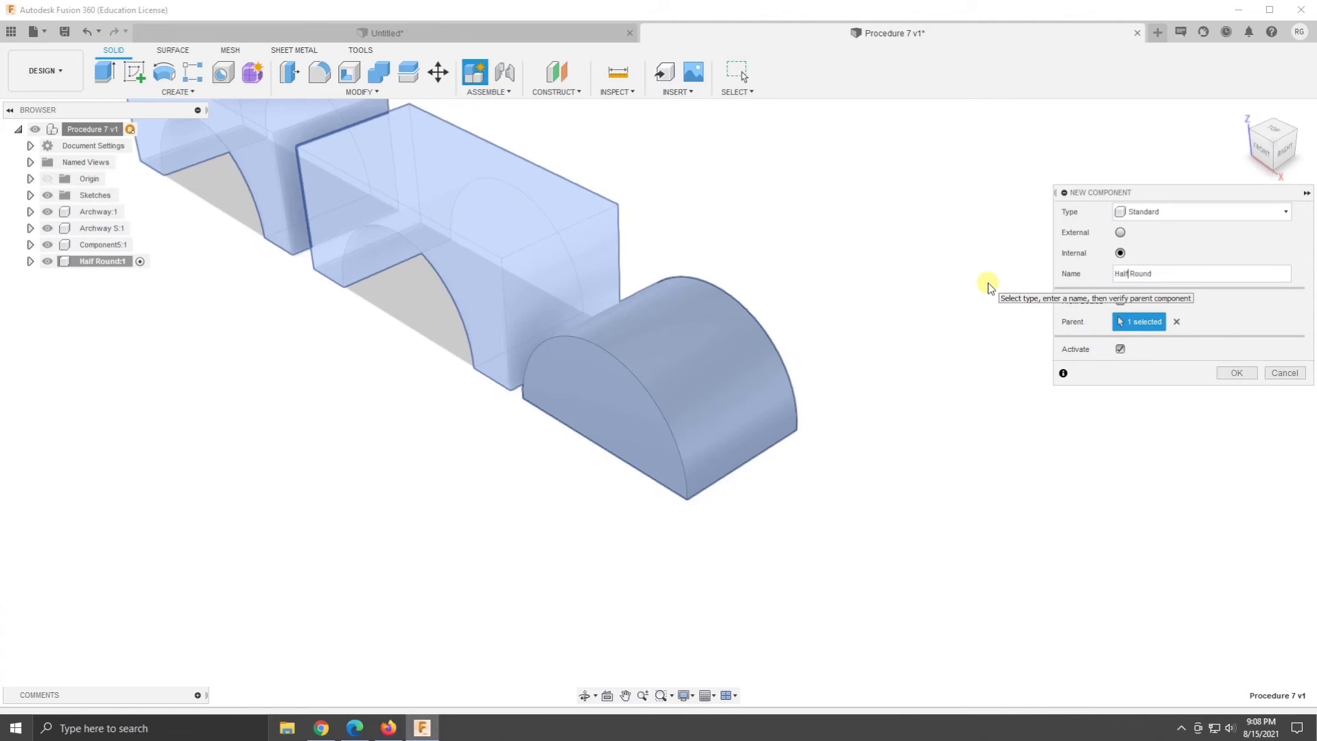
left_click(1233, 372)
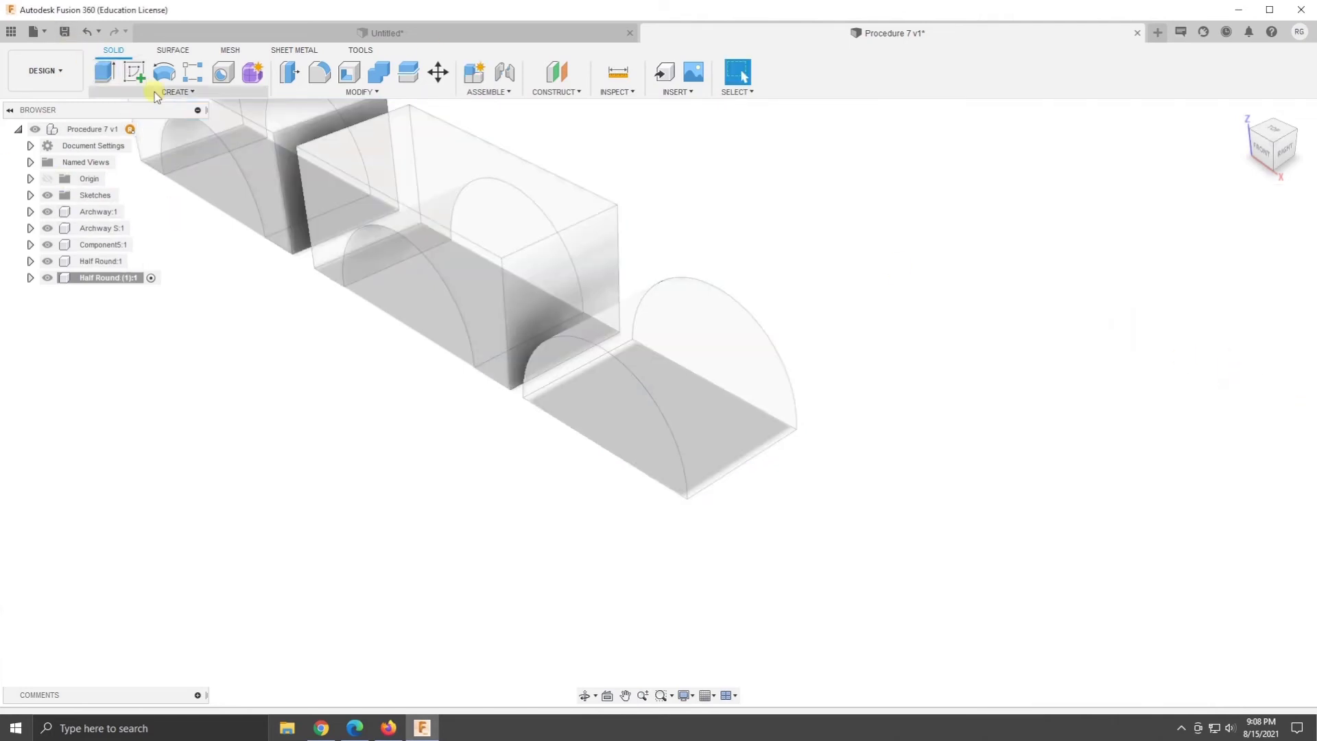
- Create a cylinder primitive 1.5 in in diameter and 1 in high on the front plane, centred on the horizontal axis beyond the first half round
left_click(178, 91)
left_click(113, 314)
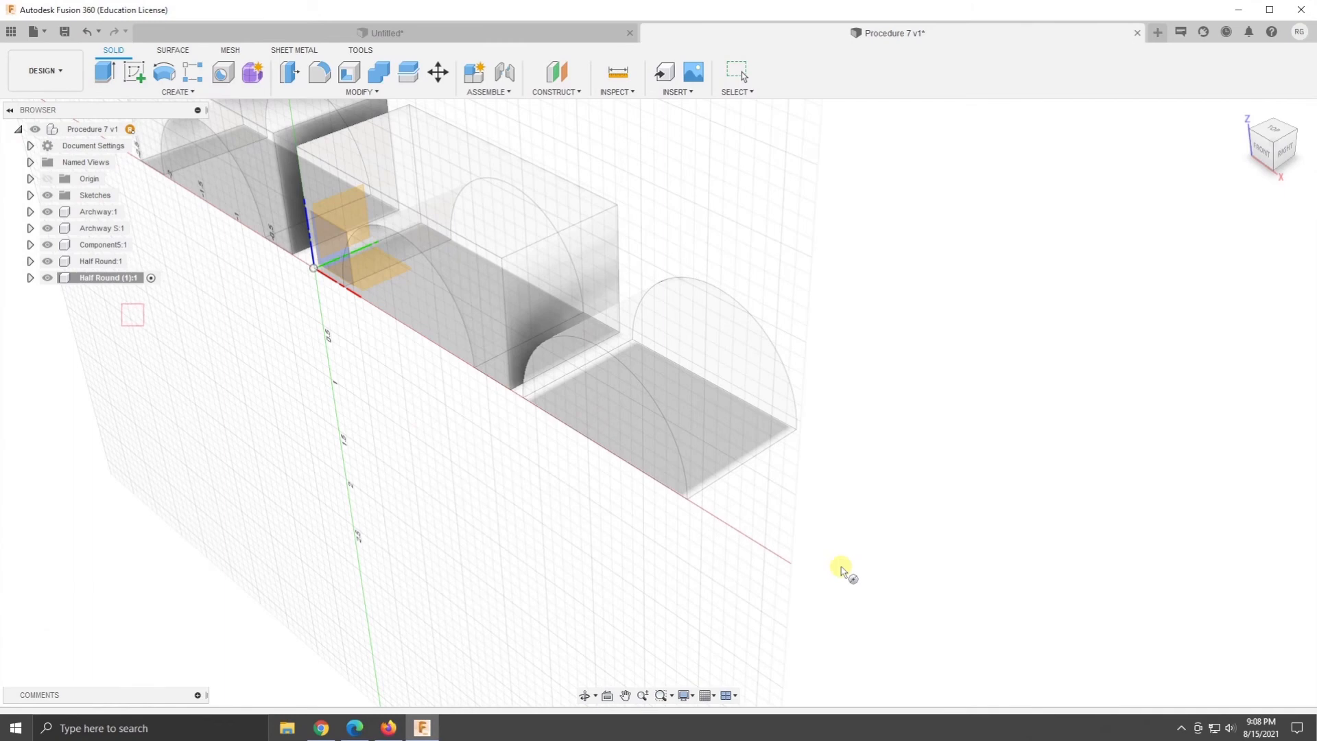
left_click(341, 243)
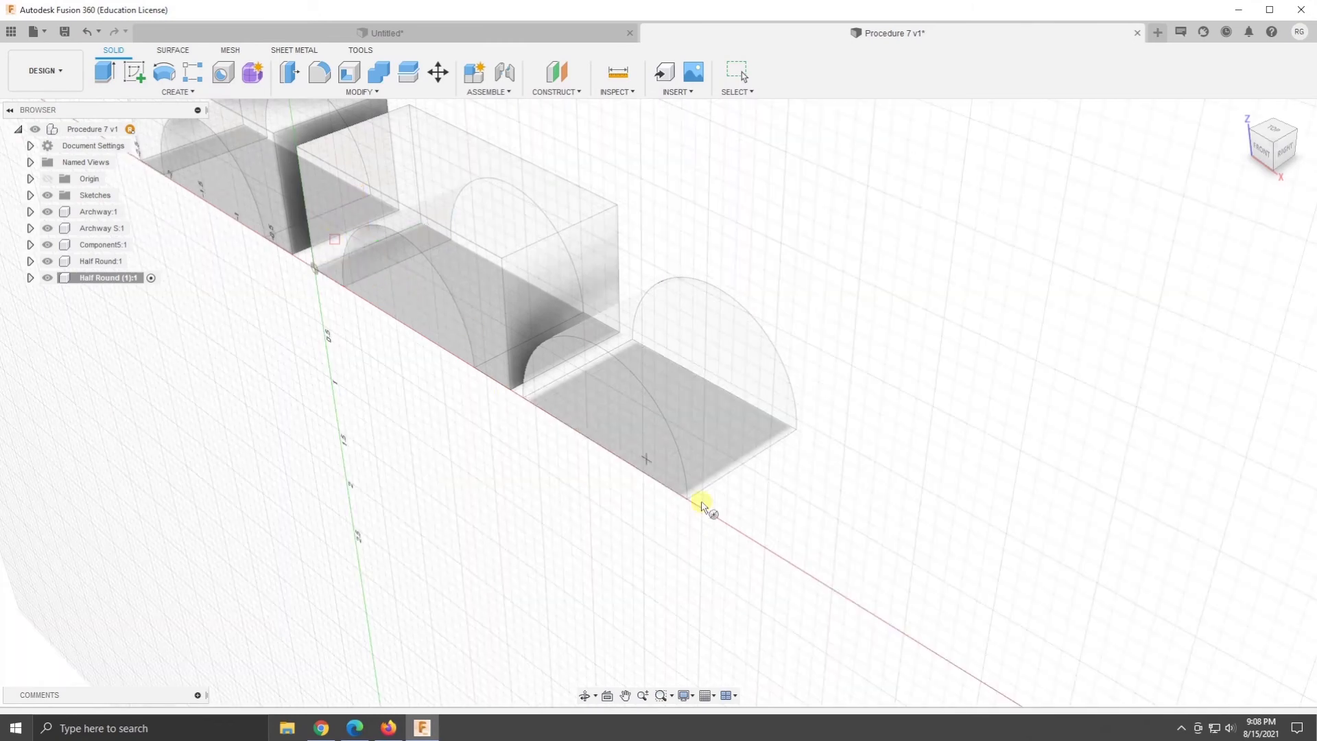
left_click(831, 589)
type("1")
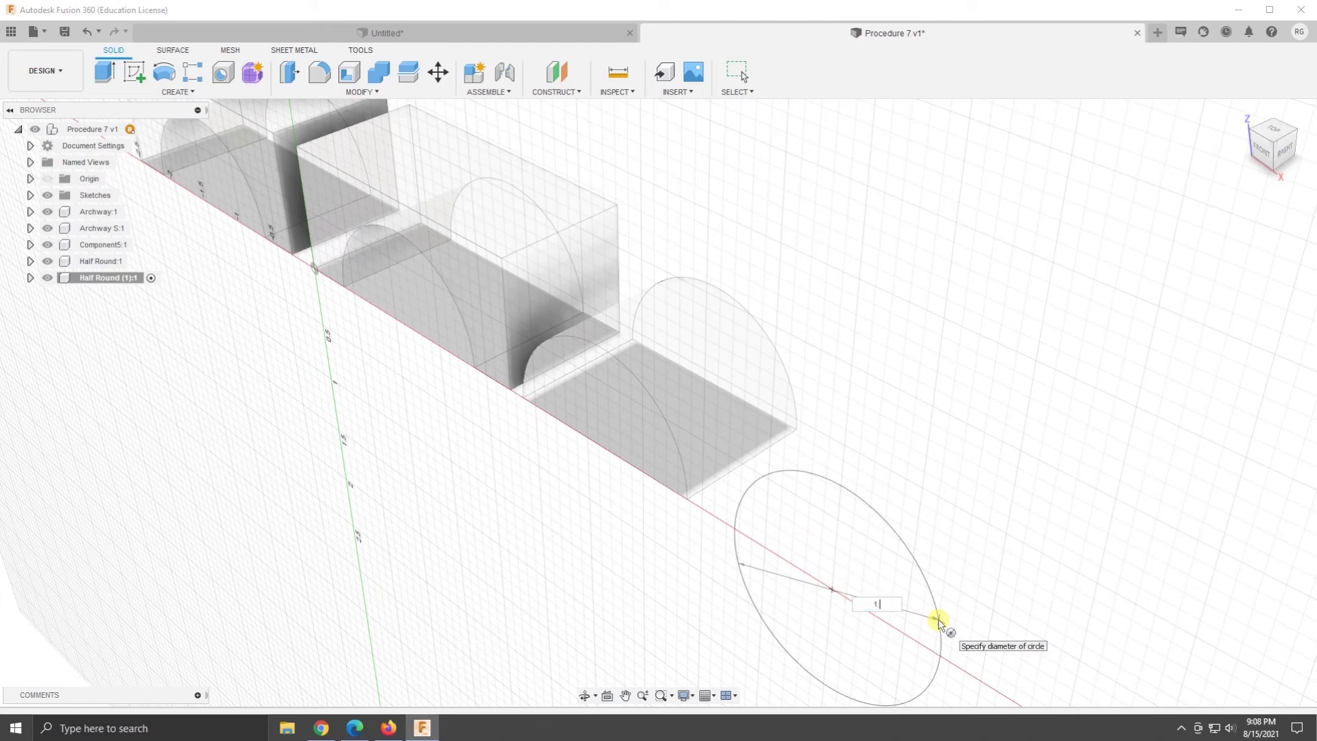
type(".5")
key("Return")
type("1")
key("Return")
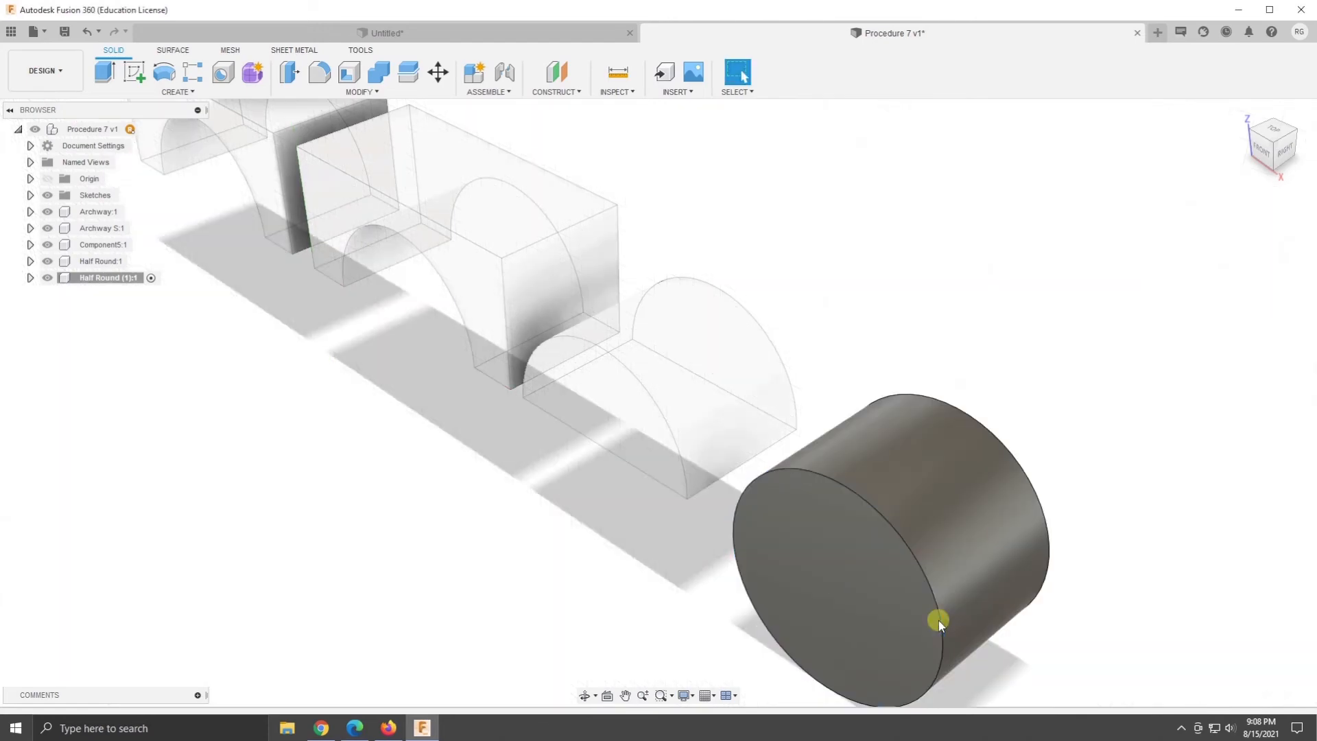
- Cut away the cylinder's lower half with a box of about 7.5 by 2.25 in drawn downward from the origin, with a height of -2.00 in
middle_click_drag(1029, 377, 953, 205)
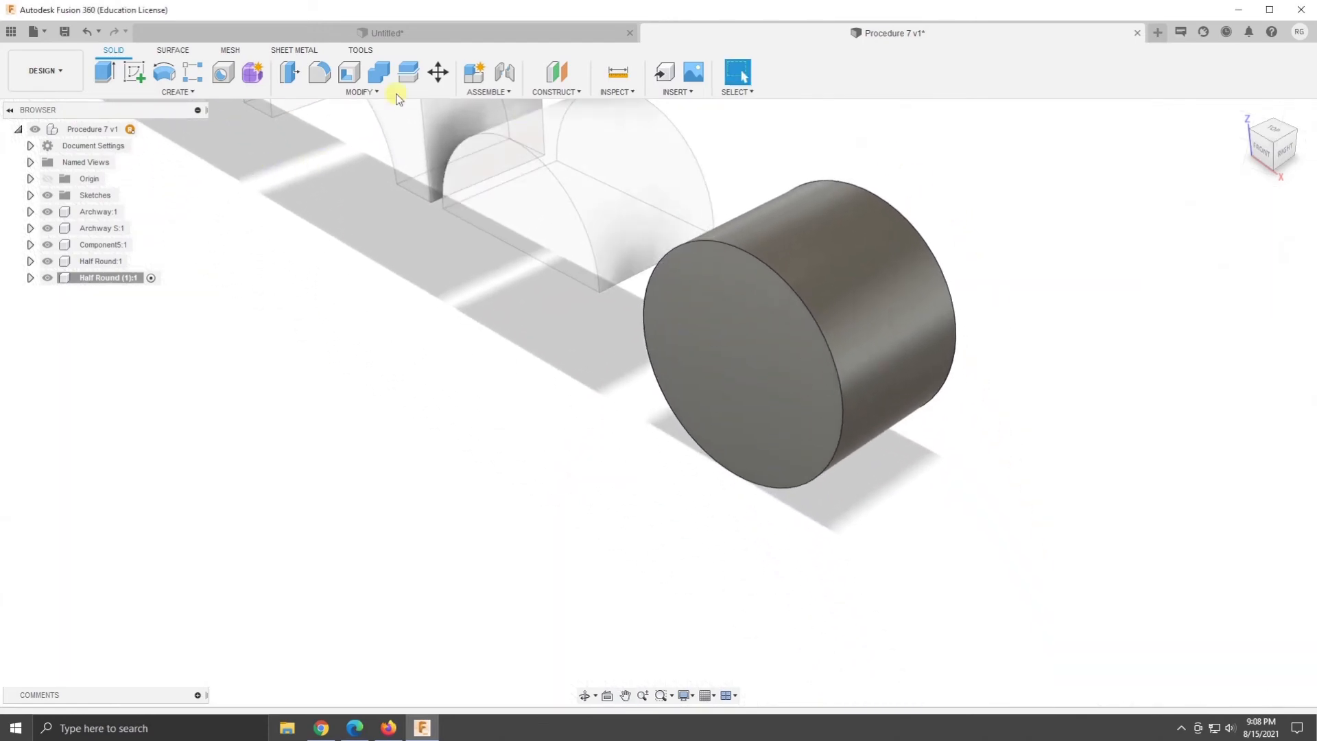
left_click(178, 91)
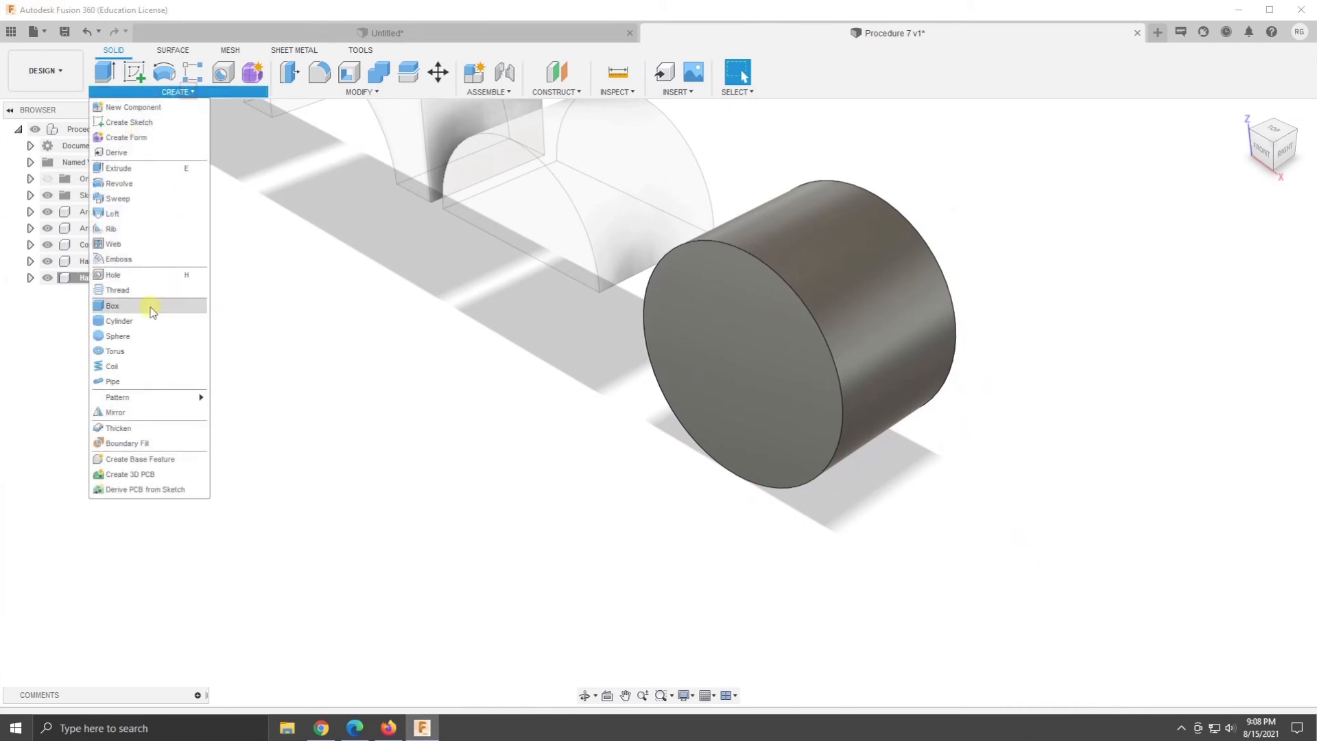
left_click(151, 312)
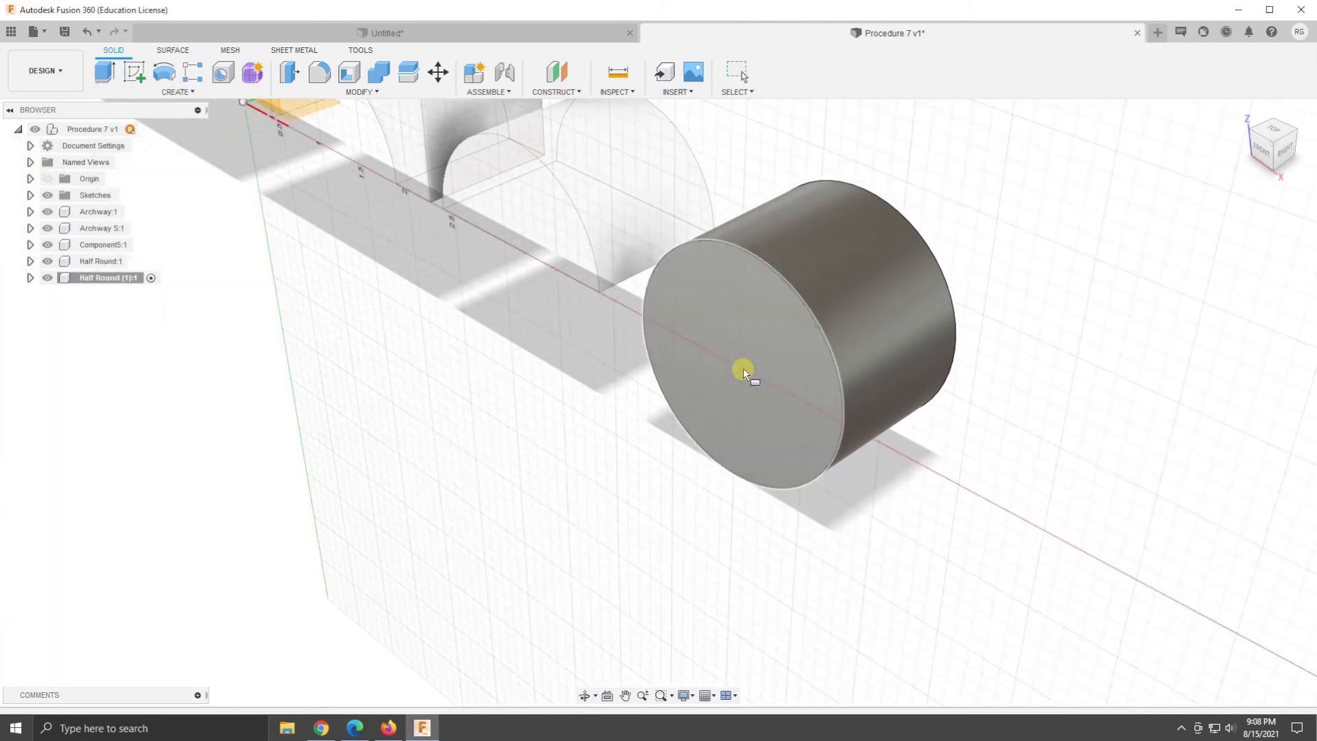
left_click(729, 315)
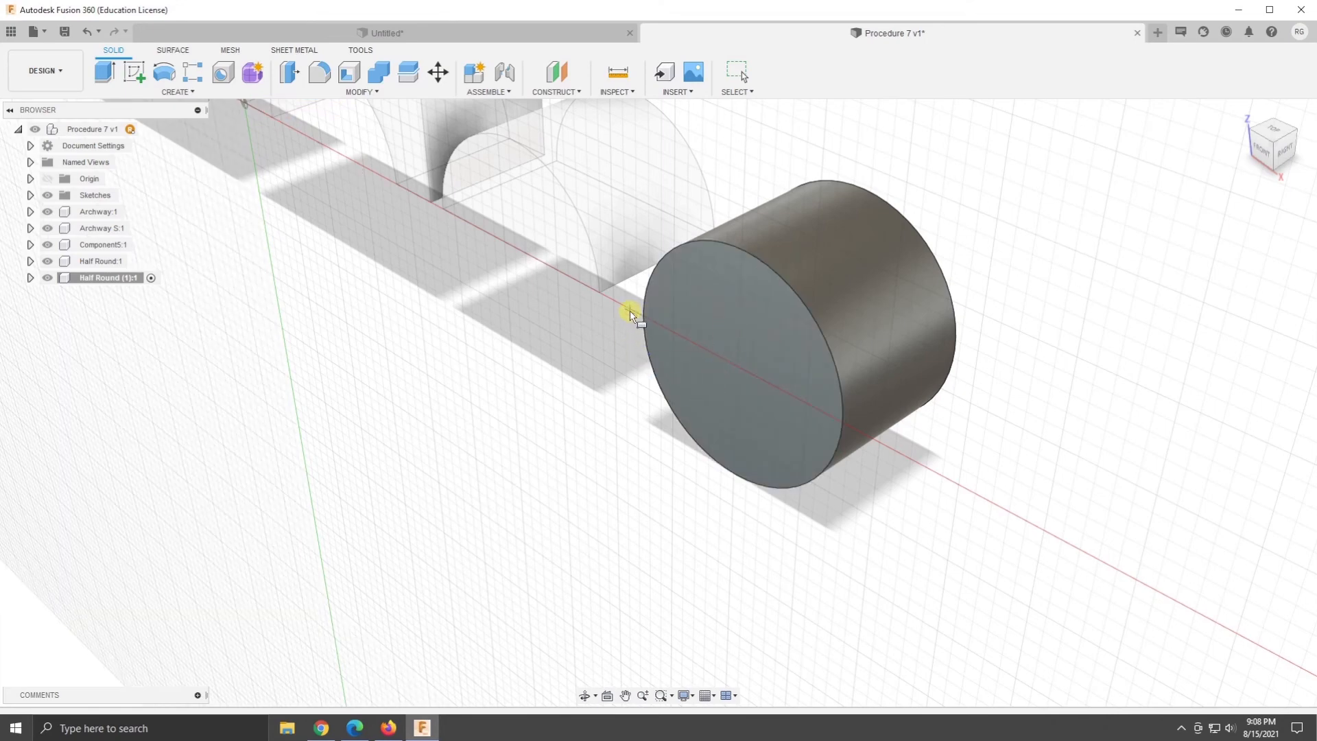
left_click(1260, 147)
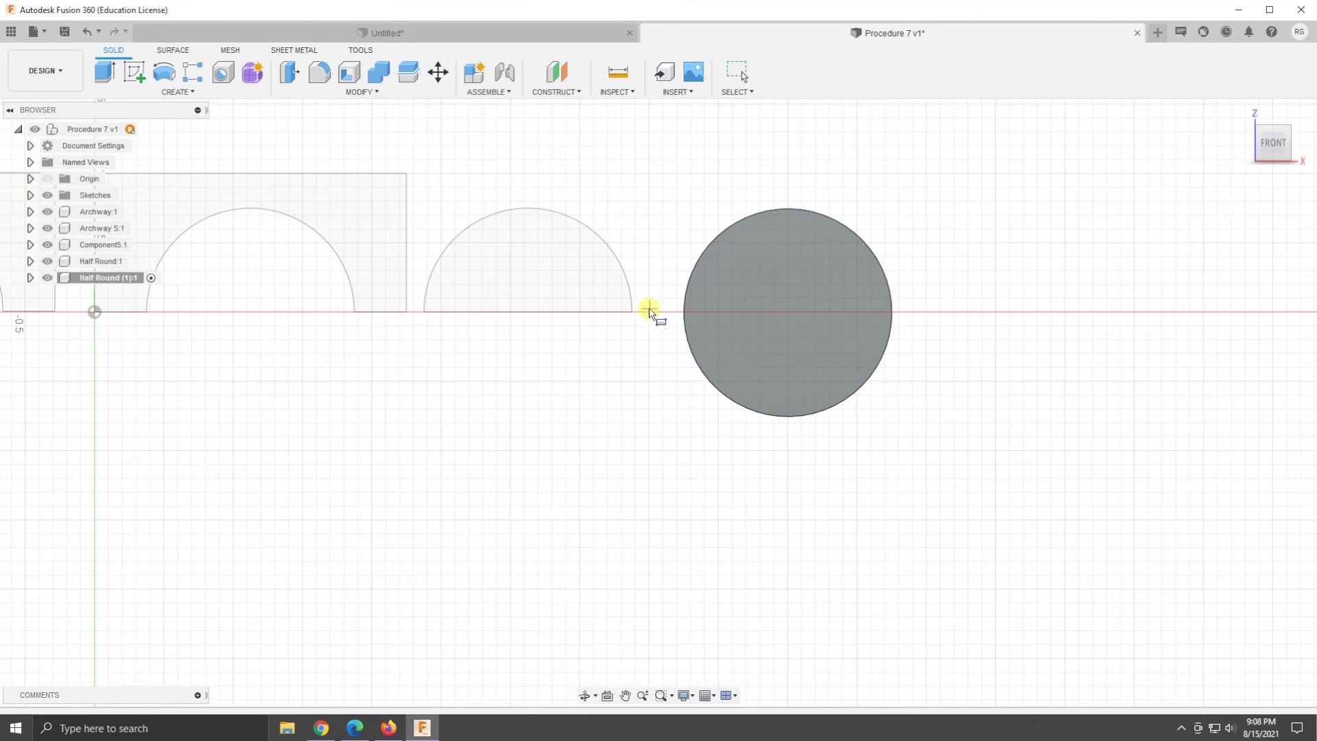
left_click(93, 312)
left_click(1133, 622)
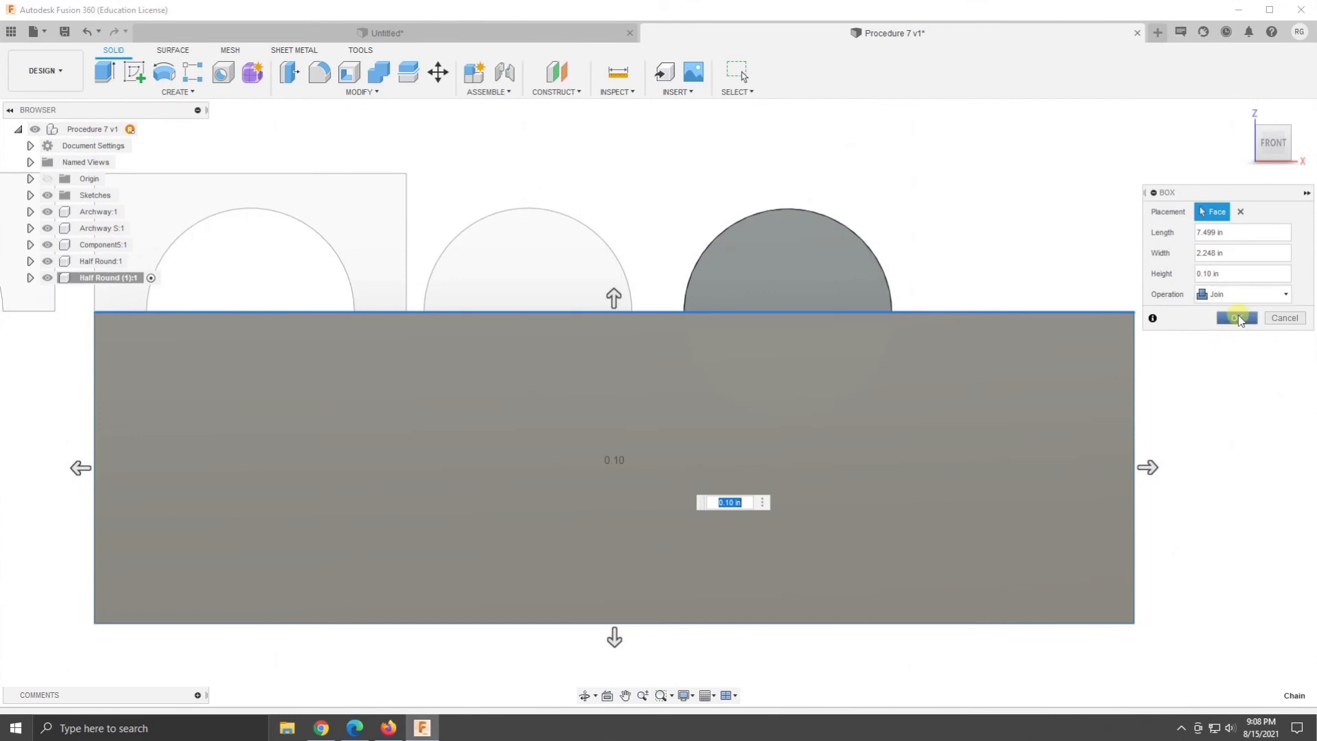
left_click(1243, 110)
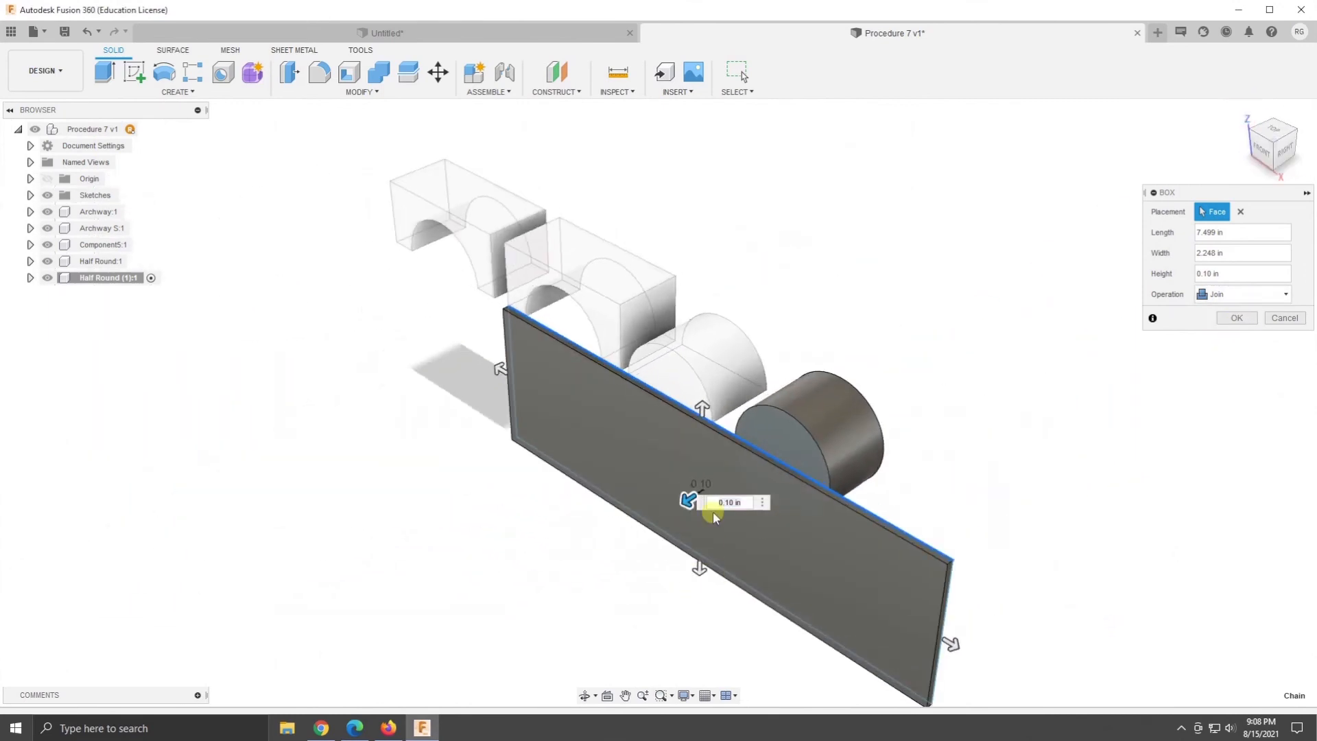
left_click_drag(692, 499, 812, 451)
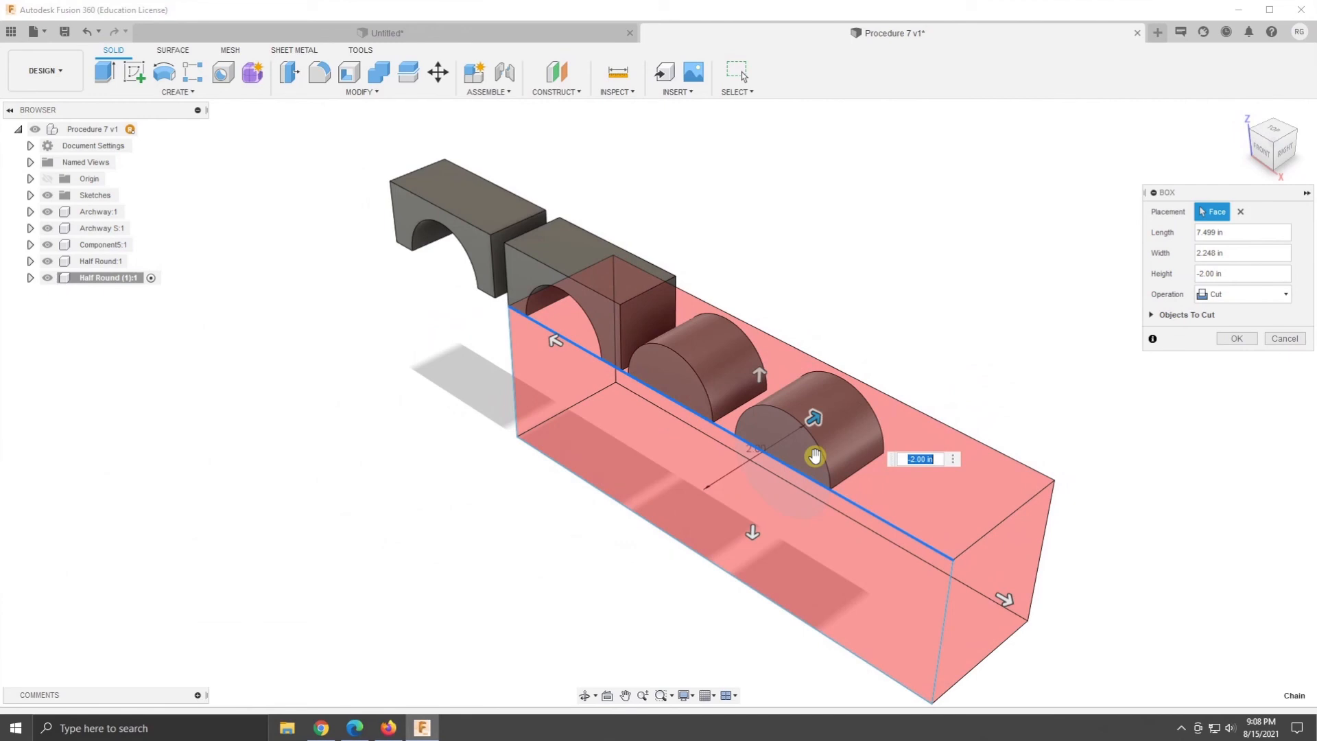
key("Return")
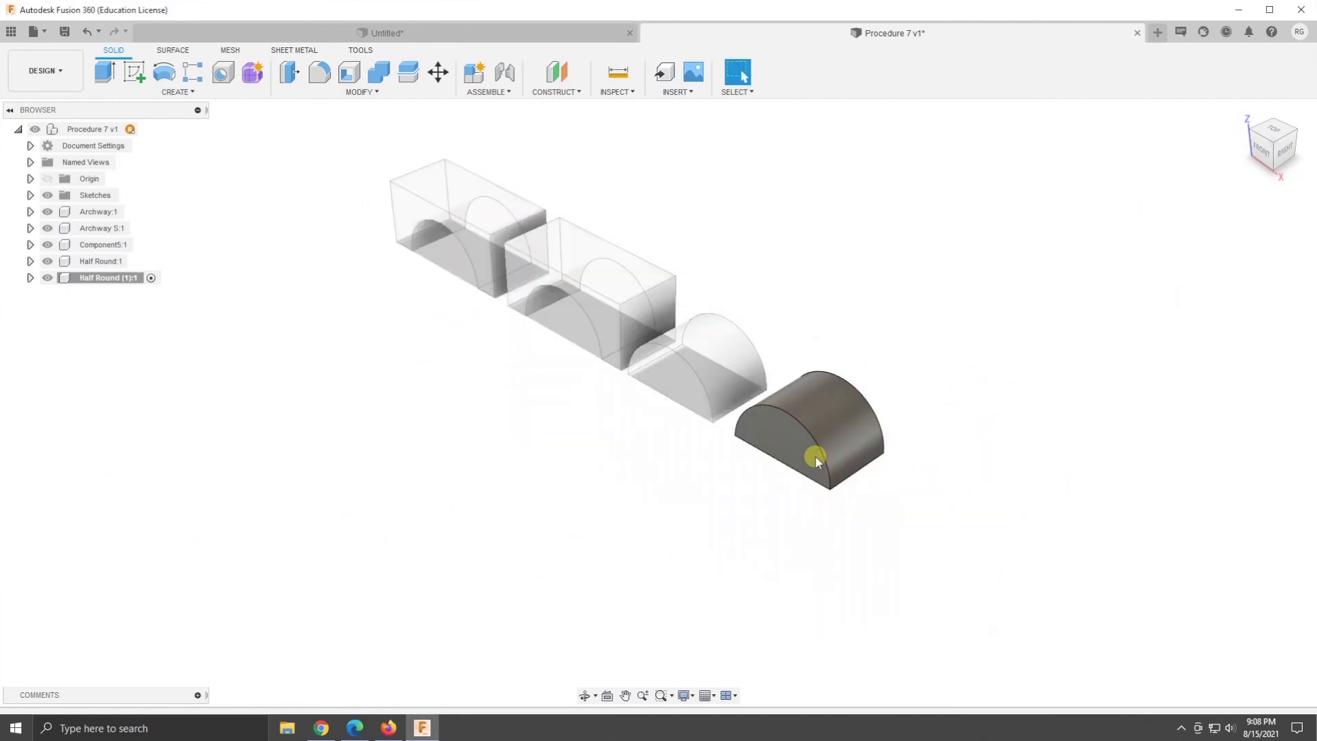
- Create an upright cylinder primitive with a 1 in diameter on the ground plane beyond the second half round, as a new body
mouse_move(839, 590)
middle_mouse_down("shift")
mouse_move(882, 562)
mouse_move(835, 585)
middle_mouse_up("shift")
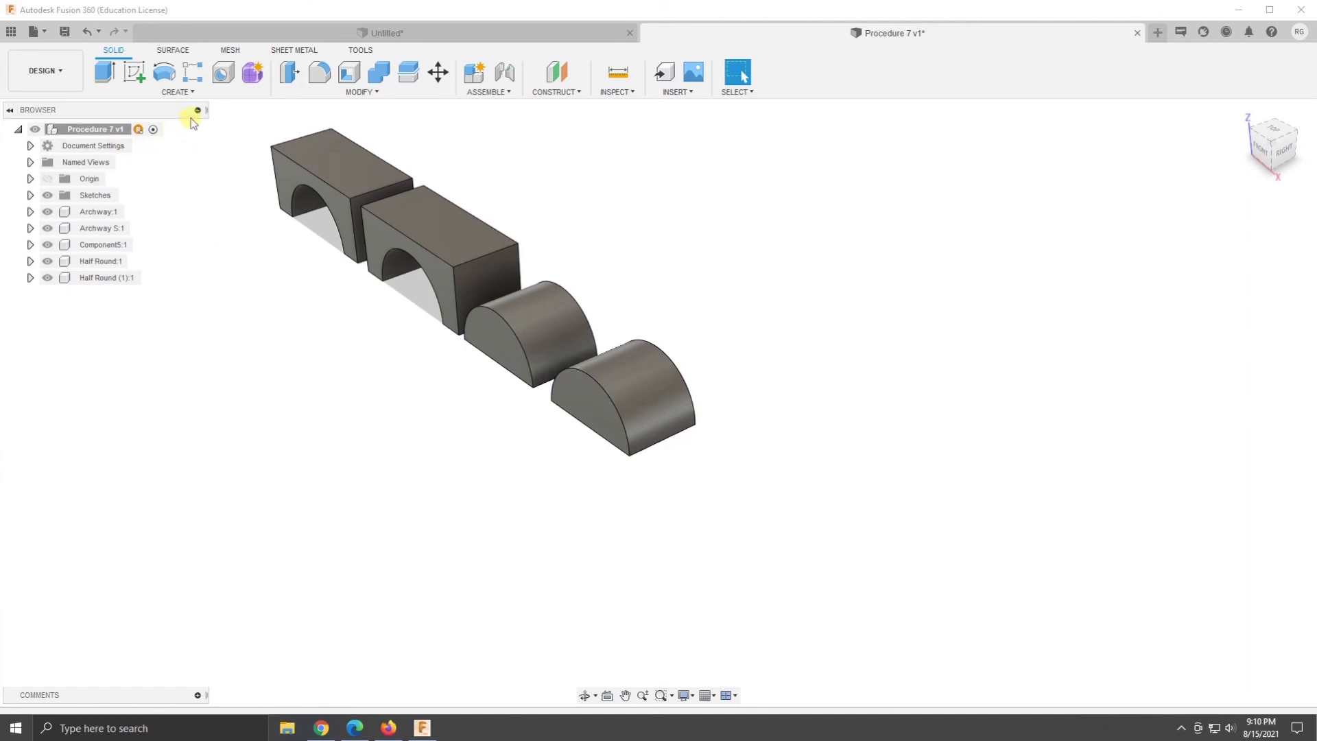
left_click(184, 93)
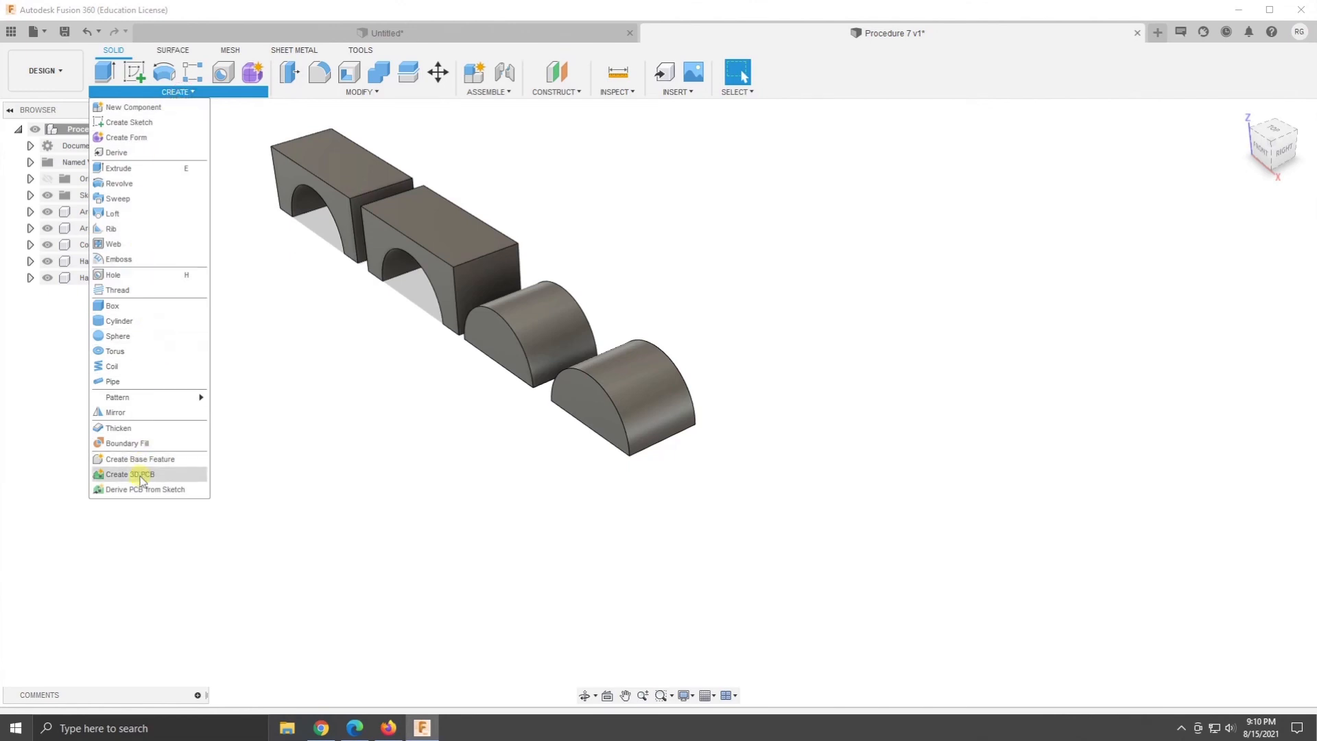
left_click(135, 322)
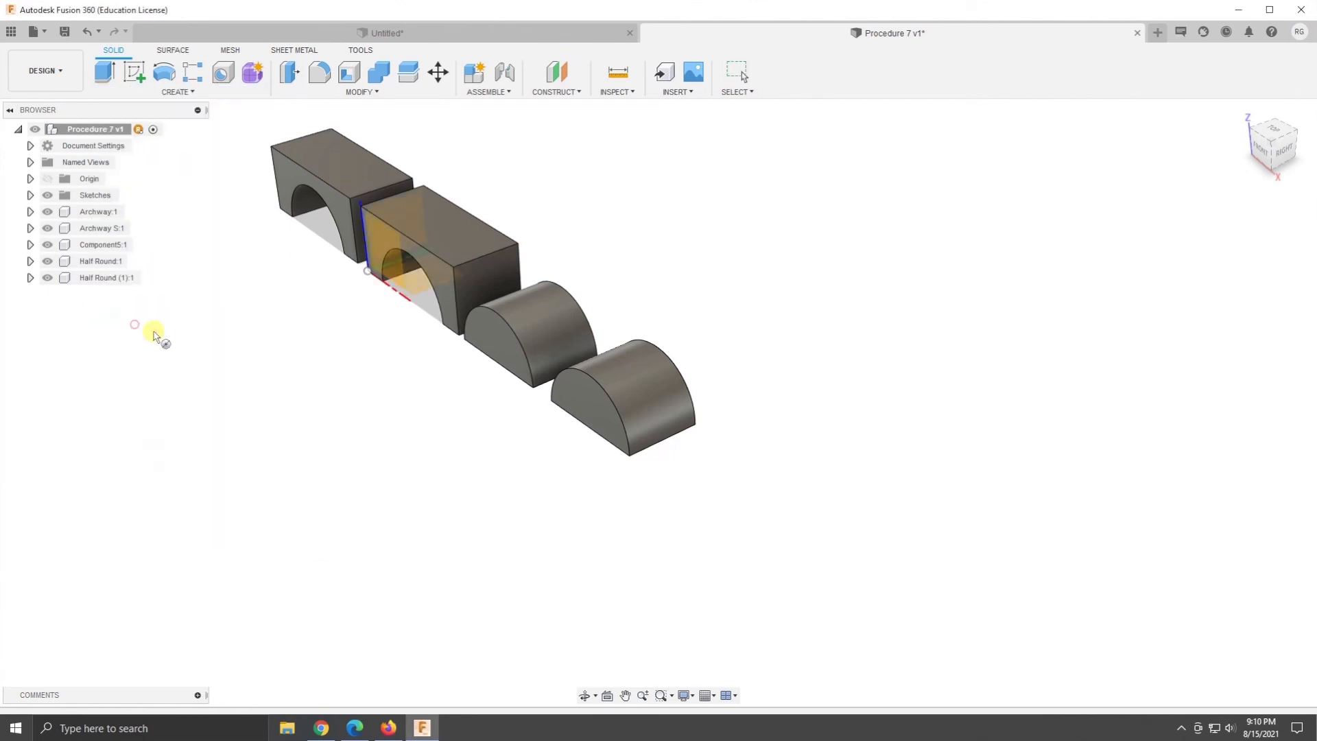
left_click(414, 282)
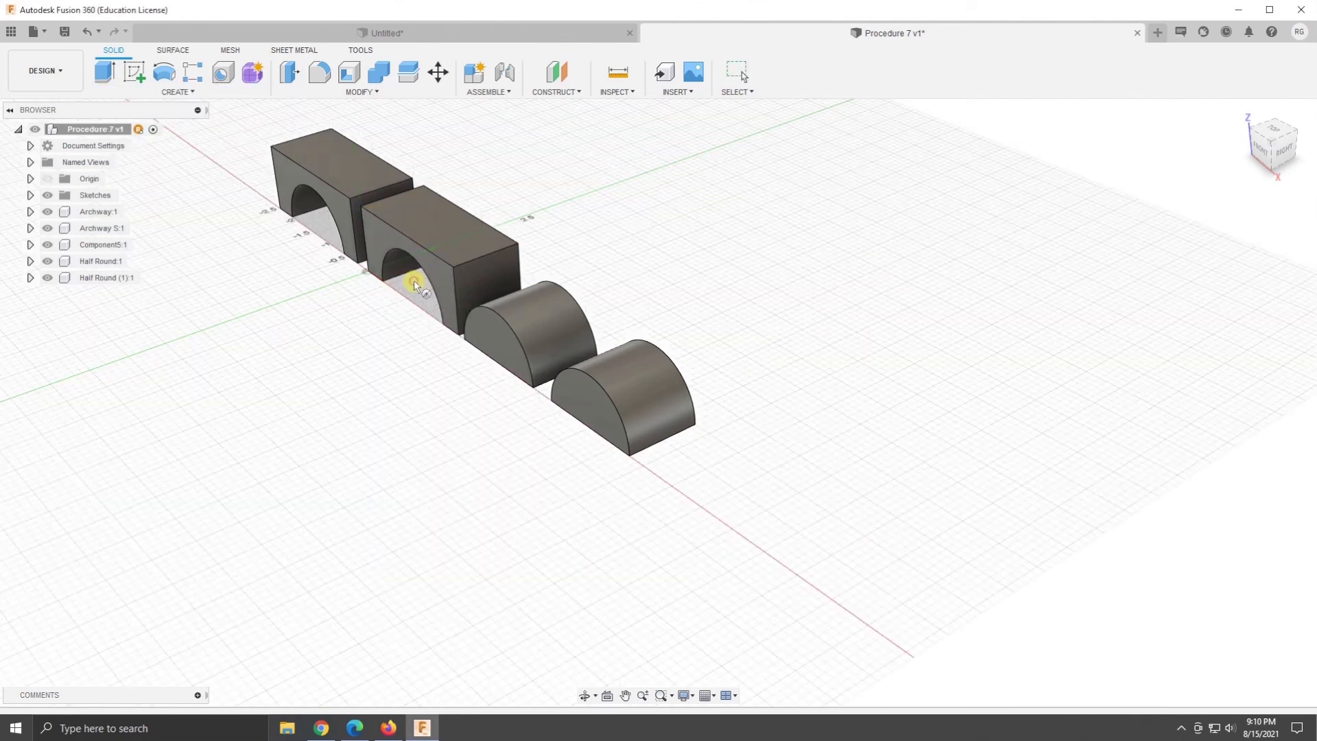
left_click(717, 476)
type("1")
key("Tab")
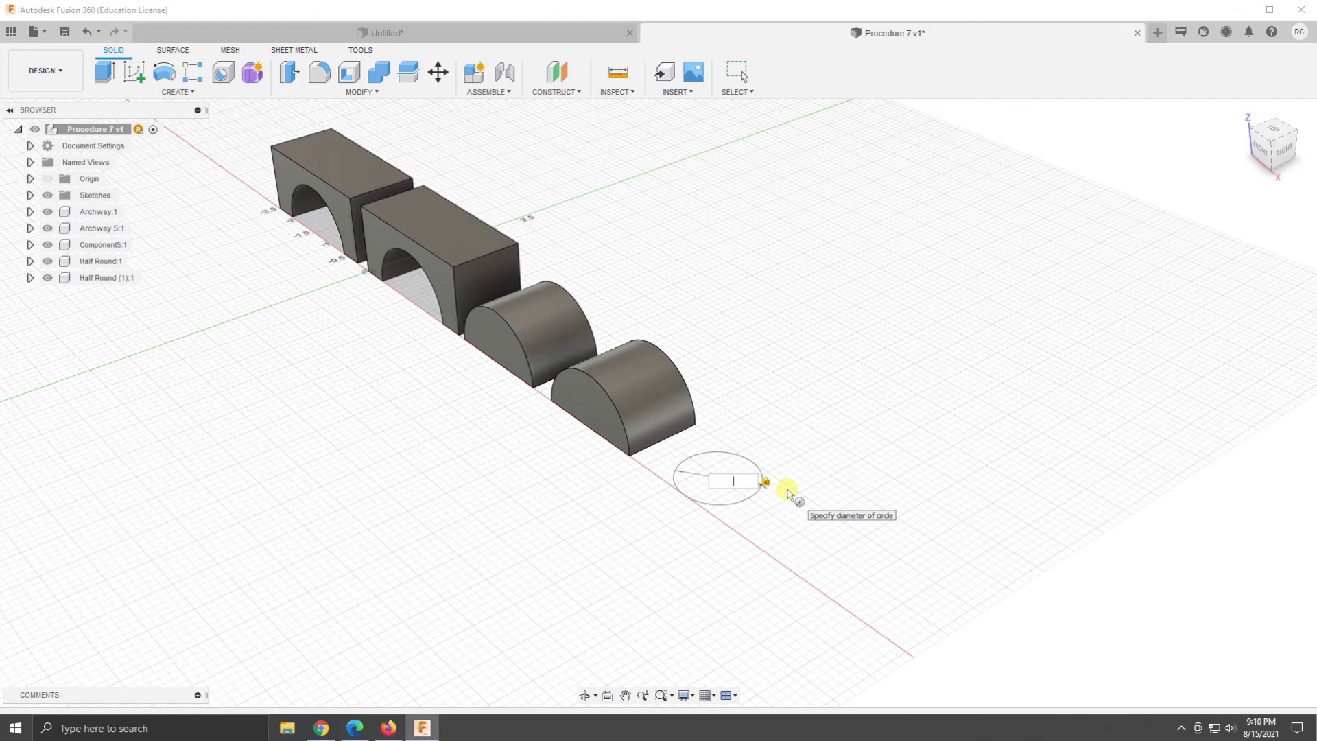
key("Return")
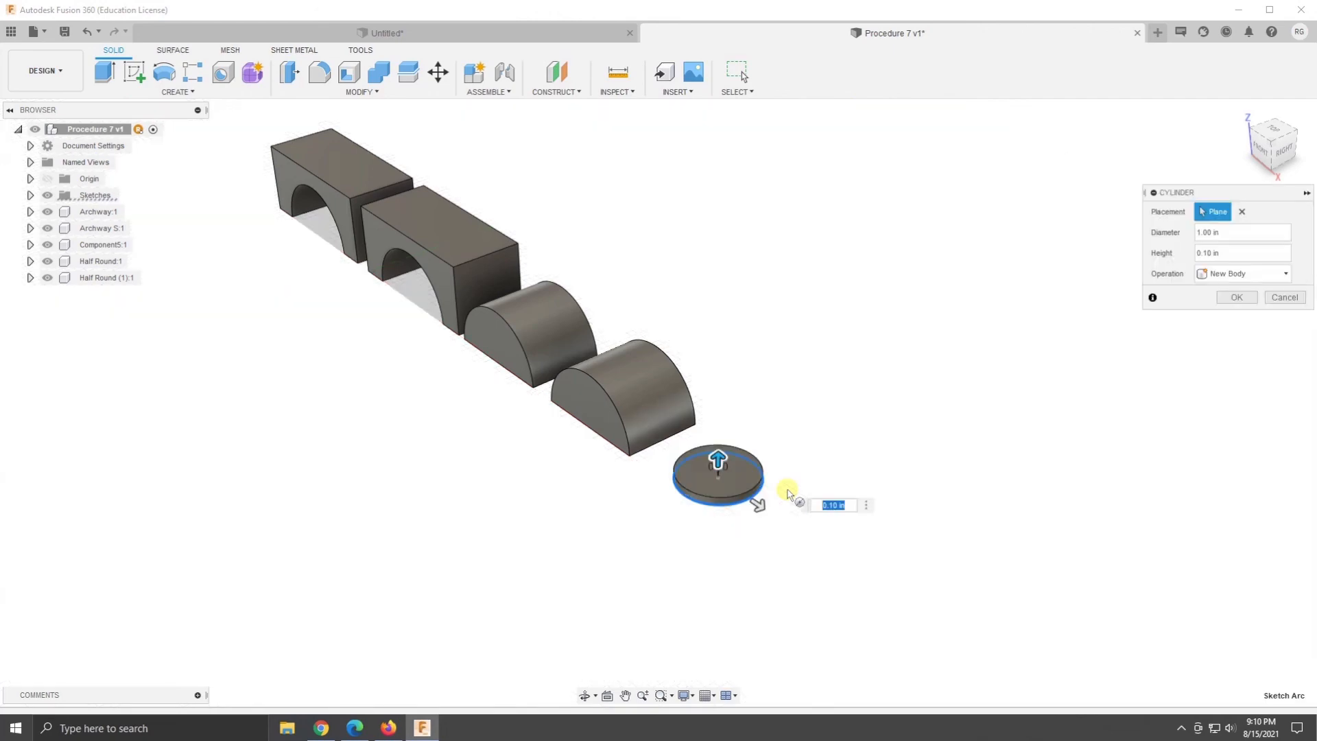
key("Return")
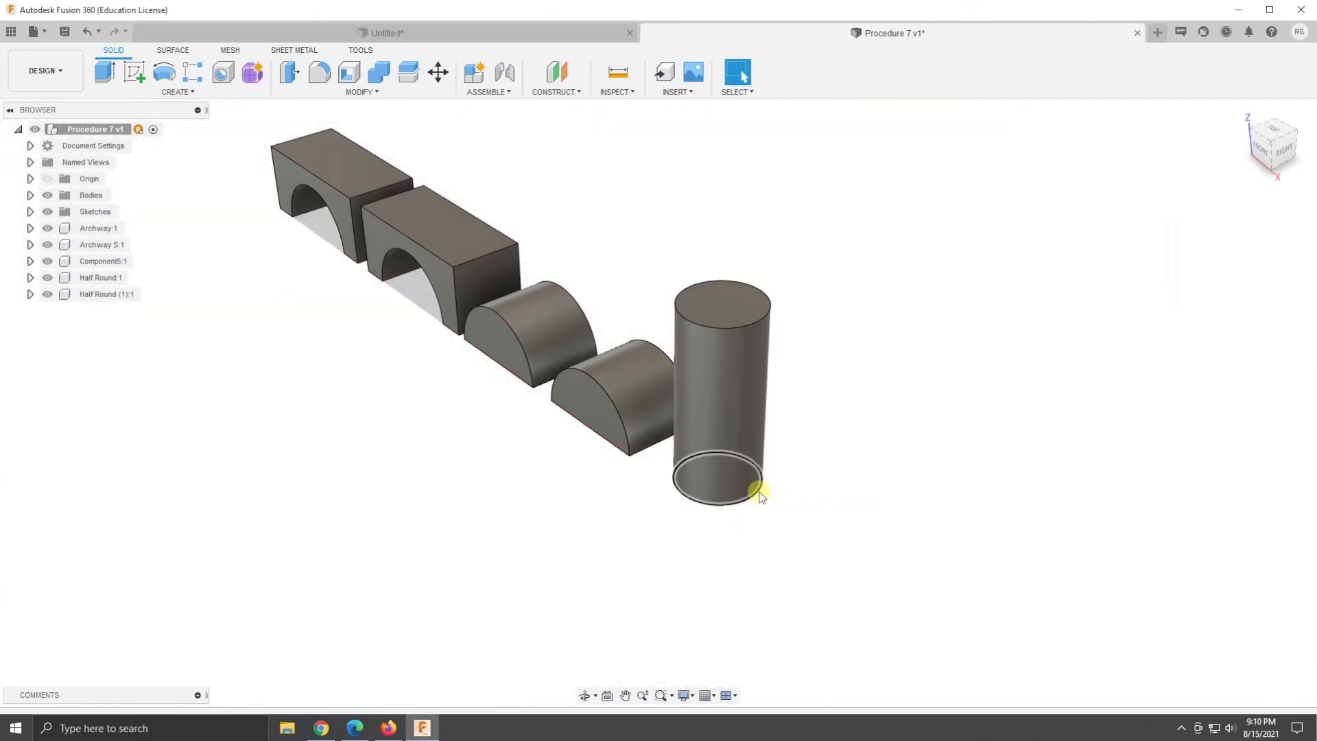
- Sketch a circle 1 in in diameter on the ground plane beyond the upright cylinder, level with its centre, and finish the sketch
mouse_move(861, 599)
middle_mouse_down("shift")
mouse_move(957, 564)
mouse_move(873, 597)
mouse_move(898, 581)
middle_mouse_up("shift")
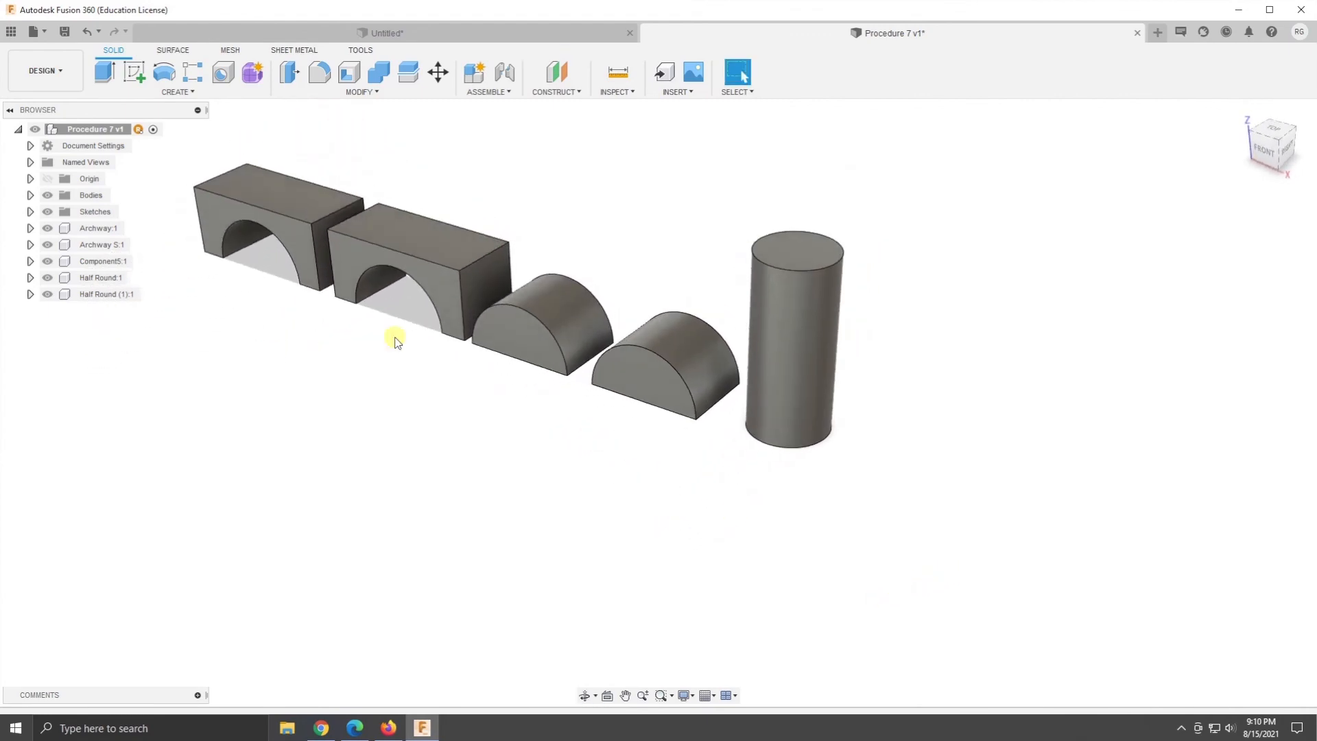
left_click(134, 71)
left_click(373, 275)
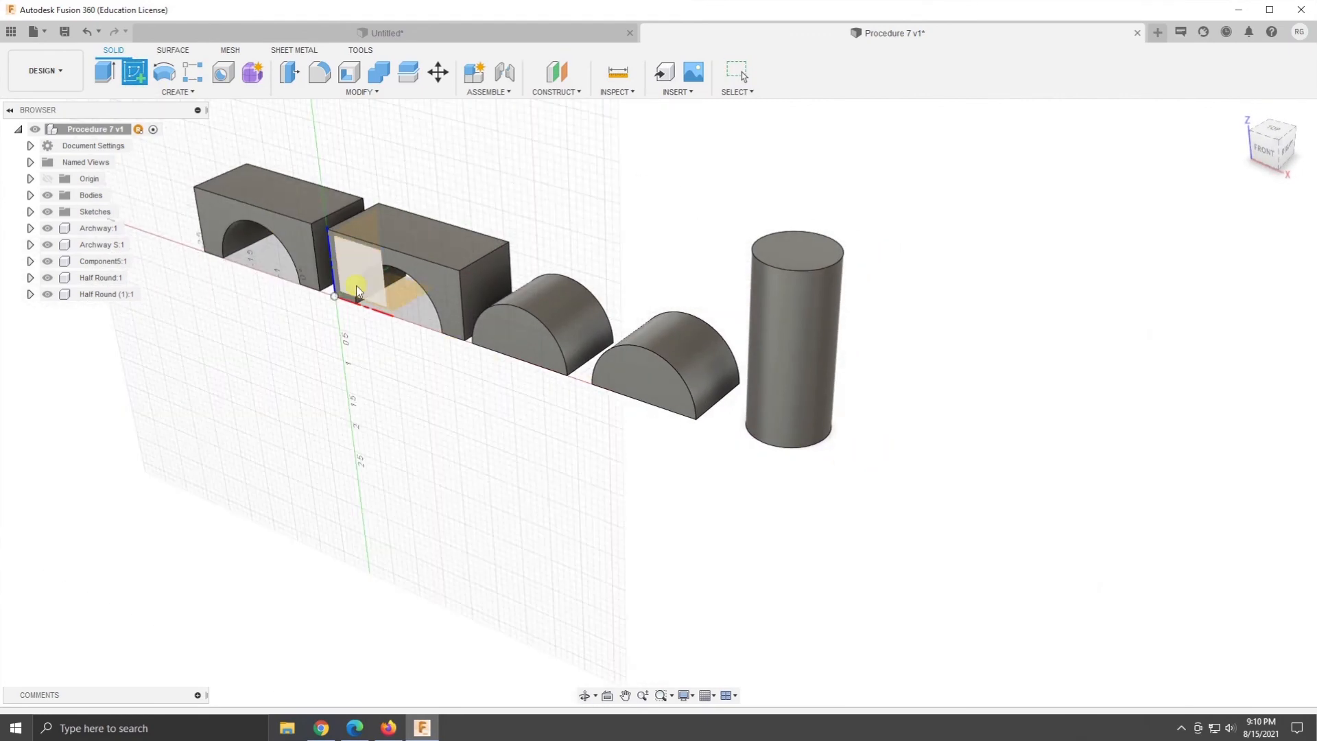
left_click(400, 295)
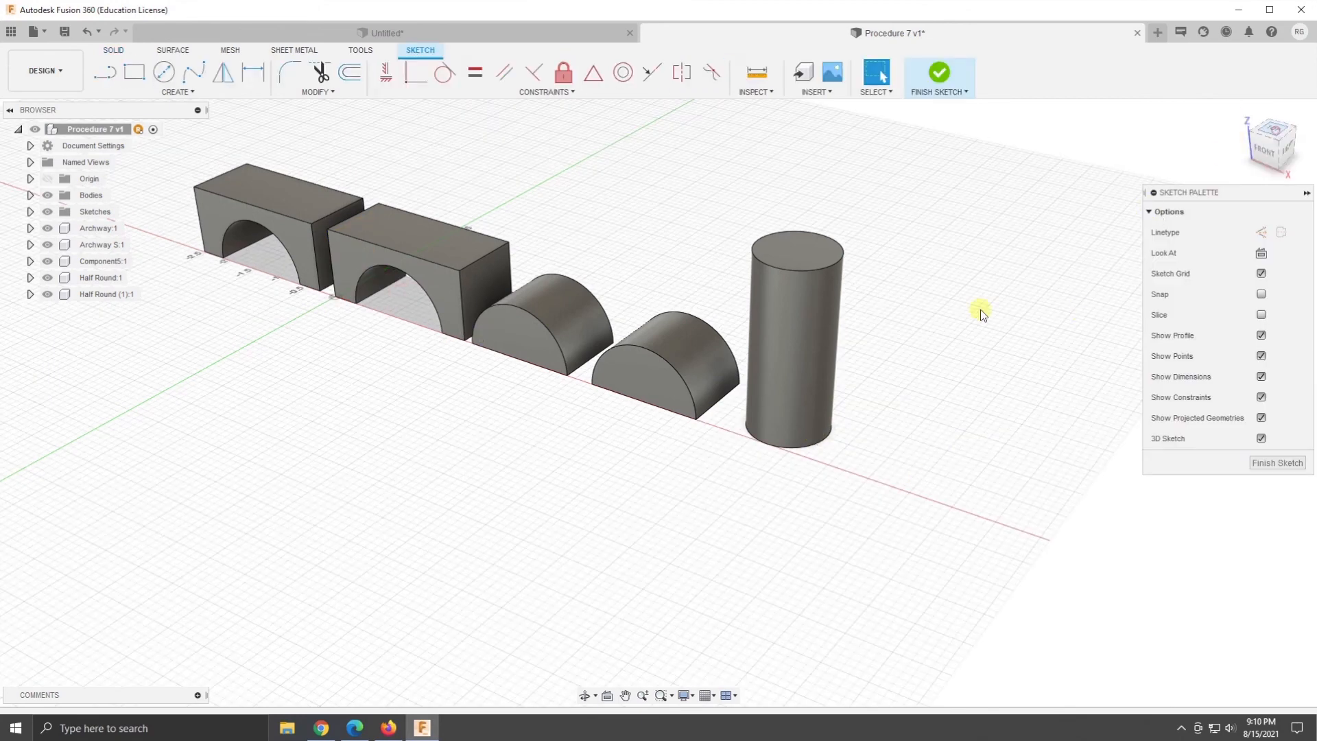
left_click(1276, 132)
left_click(164, 71)
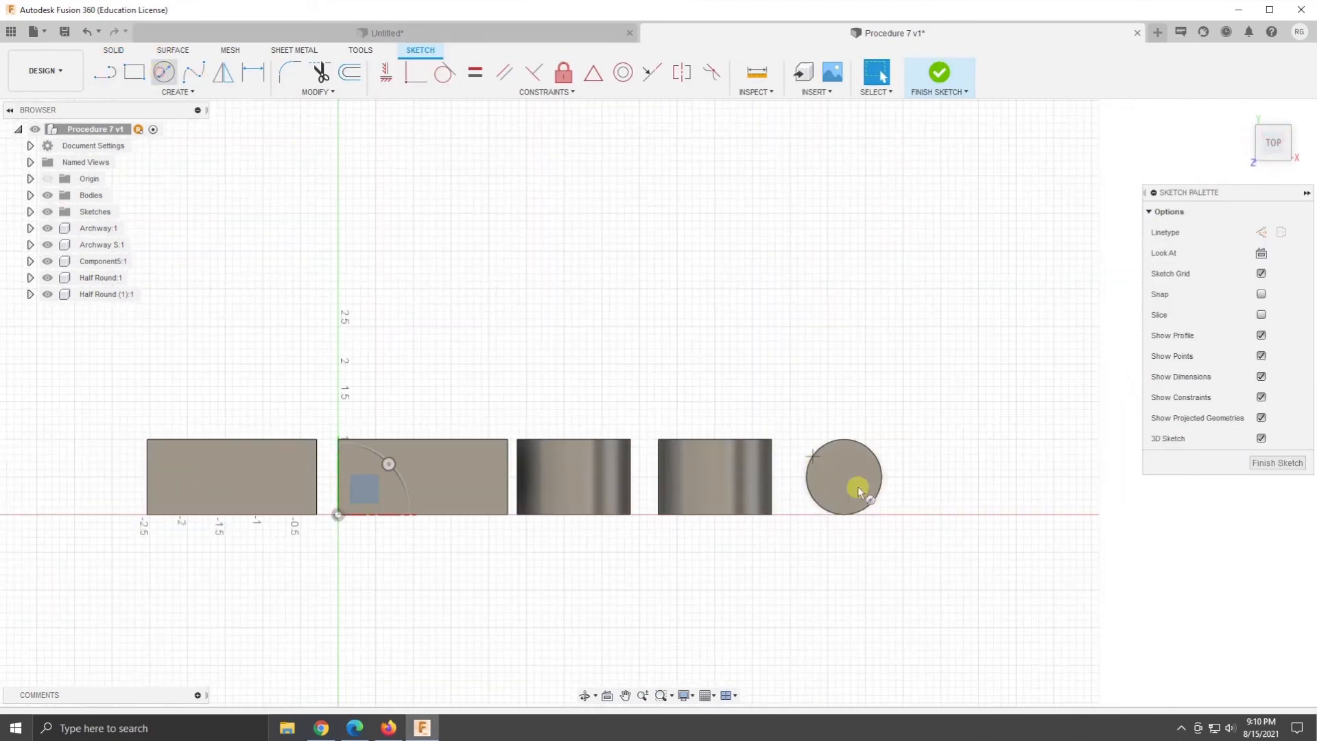
left_click(938, 476)
type("1")
key("Return")
key("Escape")
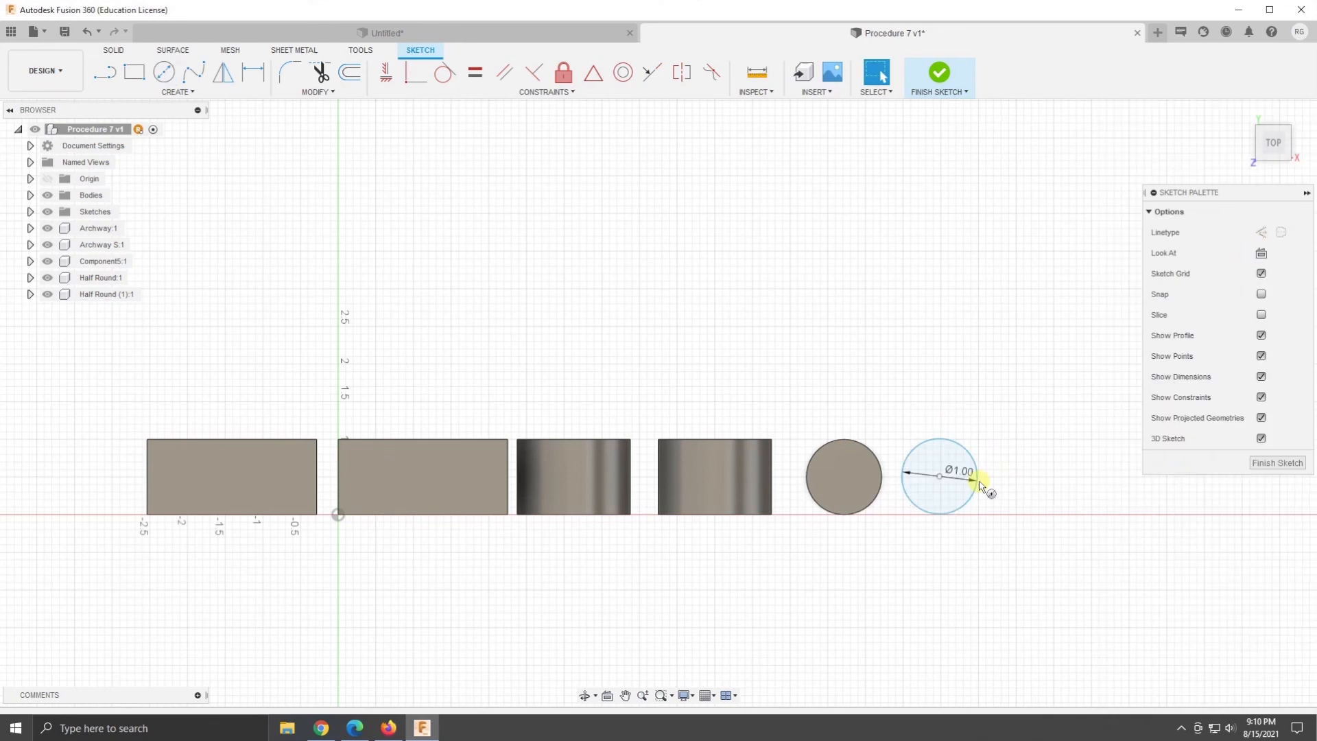
left_click(943, 73)
- Extrude the circle profile 2.25 in upward as a new body
left_click(1243, 112)
left_click(969, 650)
right_click(969, 649)
left_click(1001, 630)
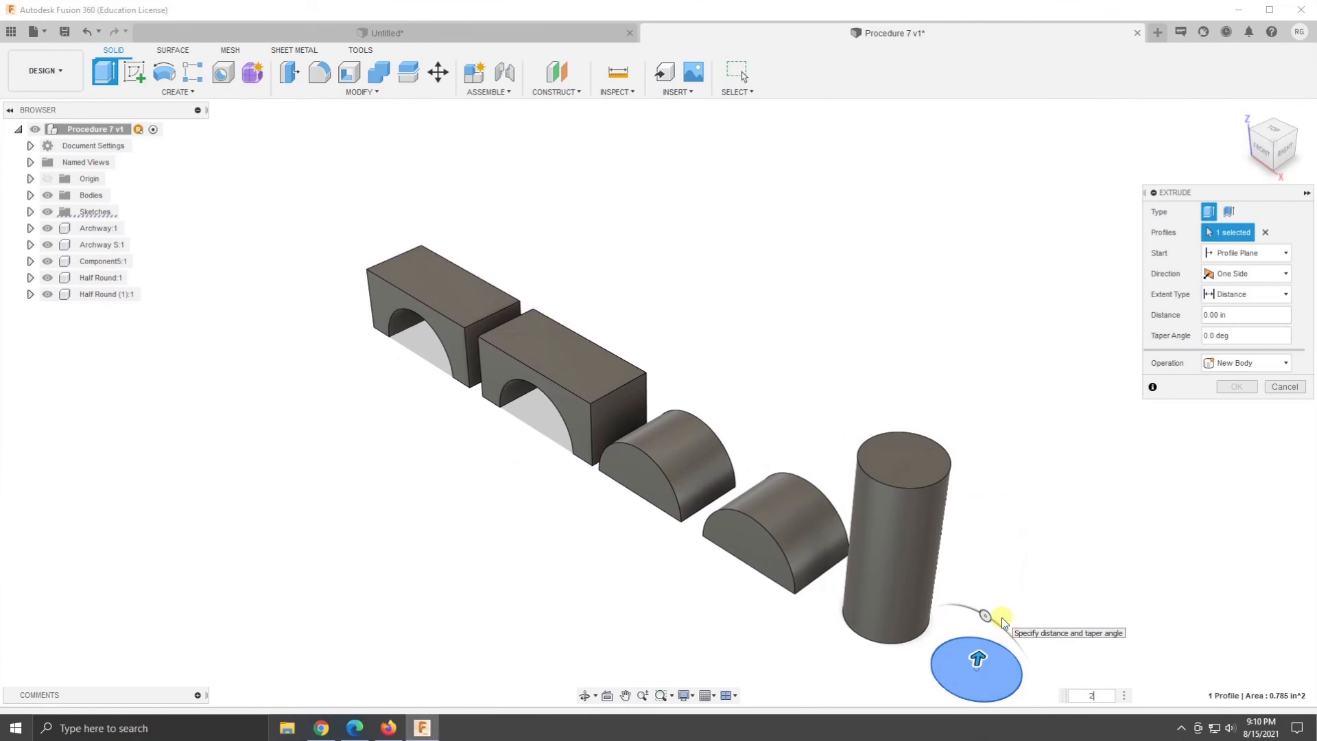
type("2.25")
key("Return")
middle_click_drag(714, 669, 616, 550)
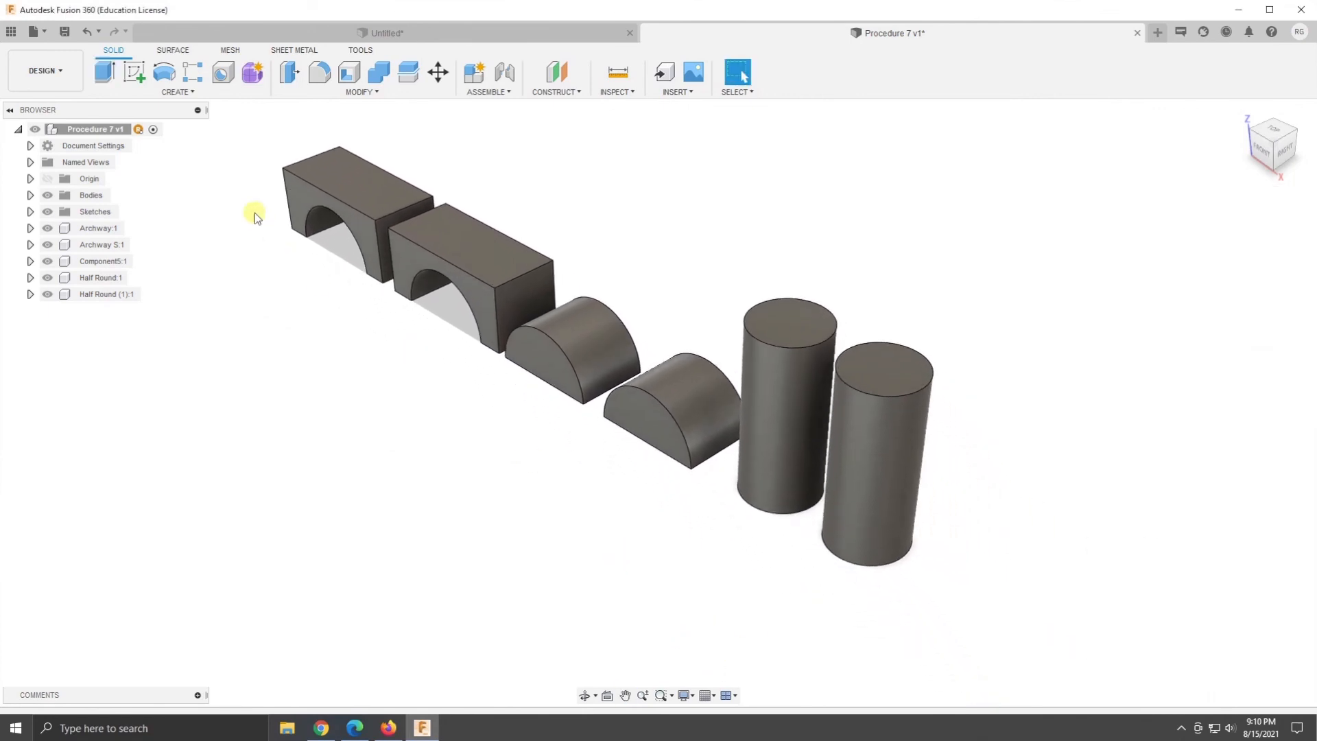